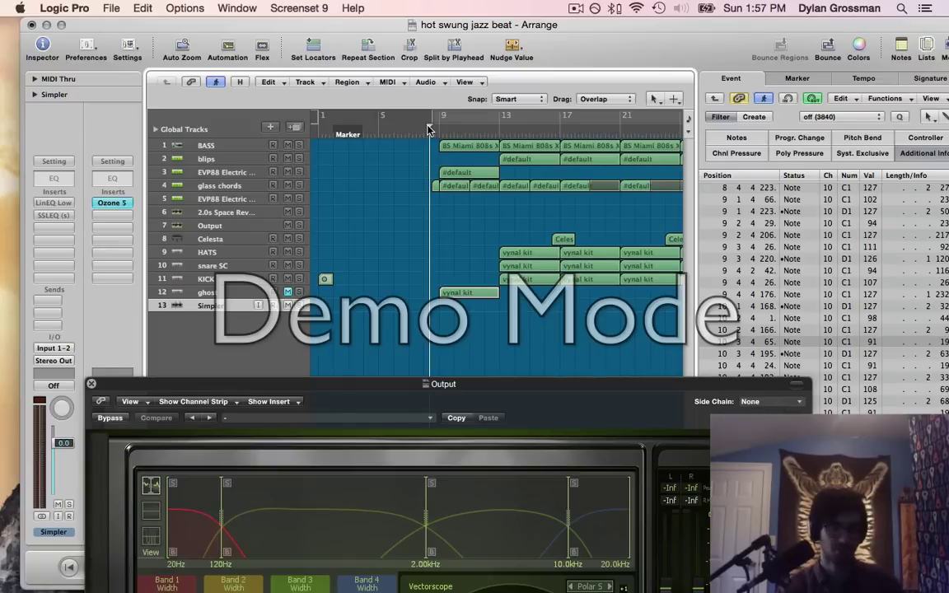
# - Start playback of the jazz beat from bar 9 through Ozone 5 on the Output
pyautogui.press('space')
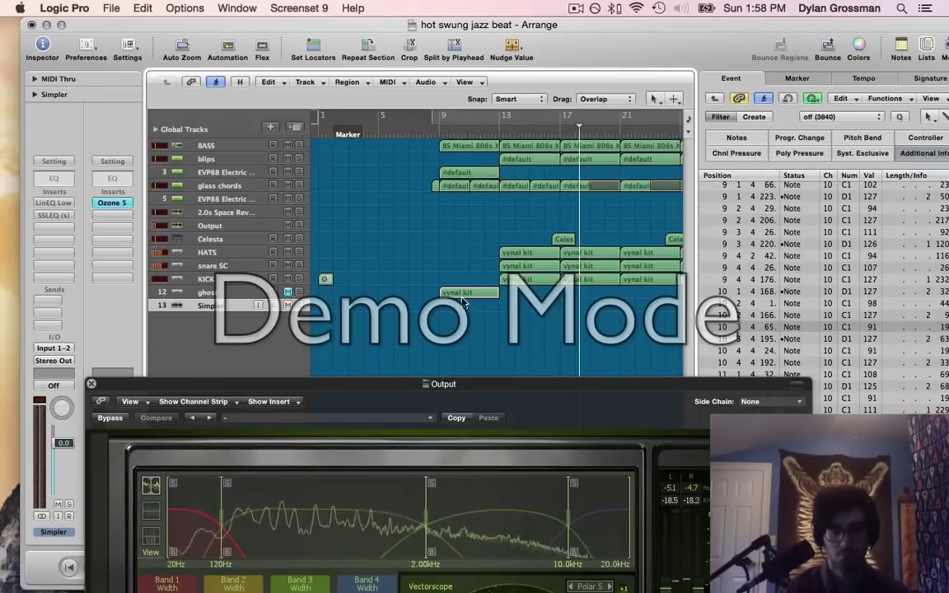
# - Reveal Ozone 5's module row and switch on the Equalizer module
pyautogui.moveTo(434, 384); pyautogui.dragTo(420, 164)
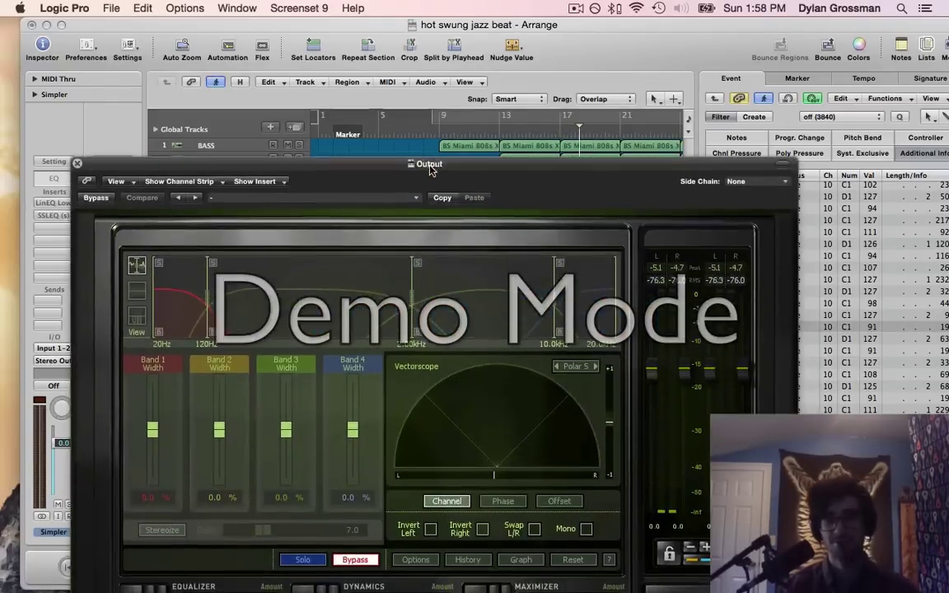
pyautogui.moveTo(501, 167); pyautogui.dragTo(501, 28)
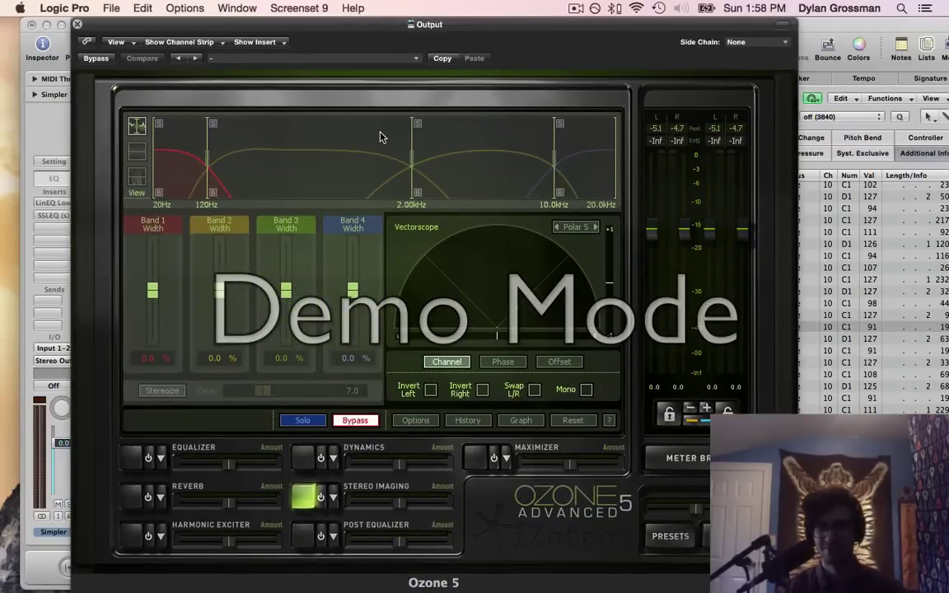
pyautogui.click(131, 460)
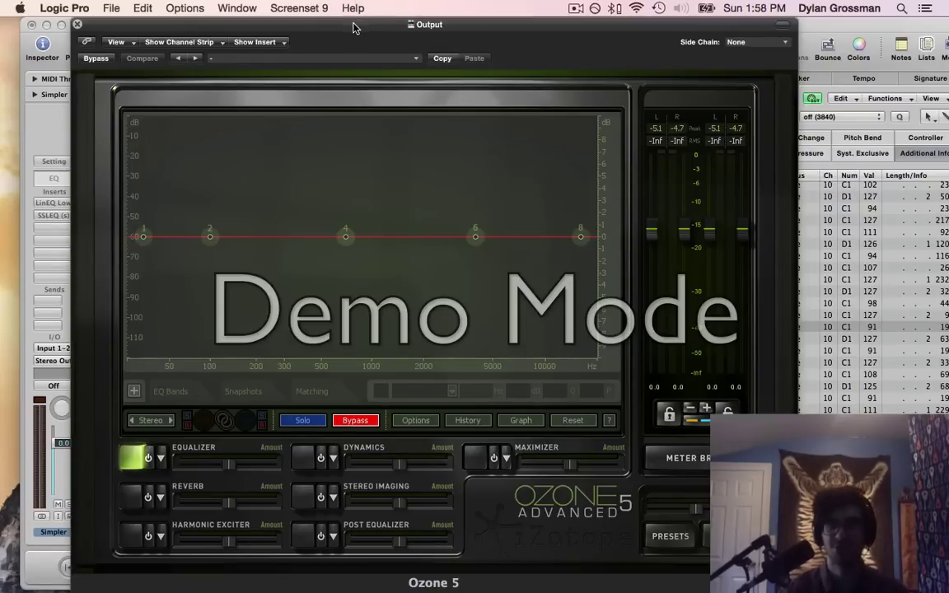
# - Return the playhead to bar 9 and reposition the Ozone window over the tracks
pyautogui.moveTo(353, 28); pyautogui.dragTo(383, 295)
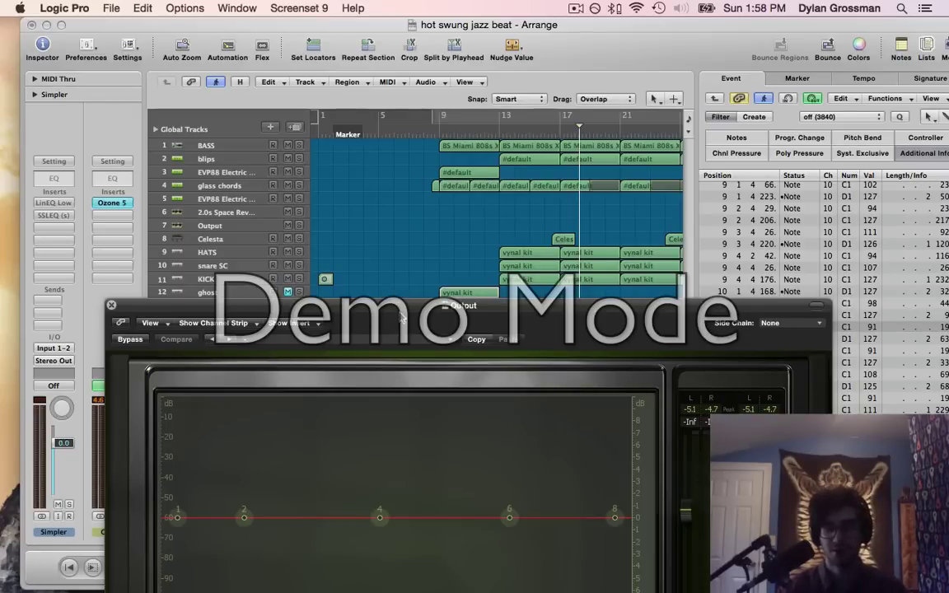
pyautogui.moveTo(402, 307); pyautogui.dragTo(401, 329)
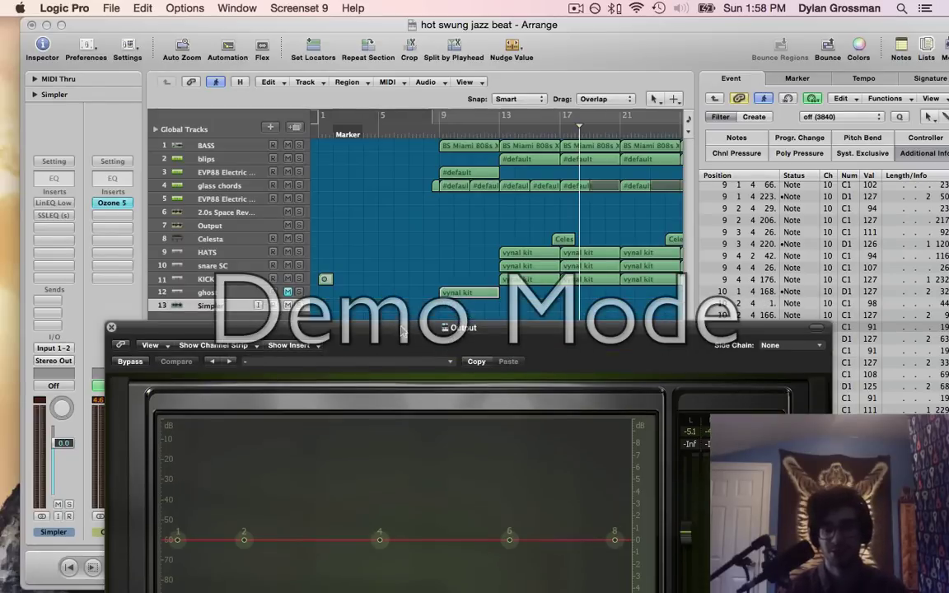
pyautogui.click(431, 133)
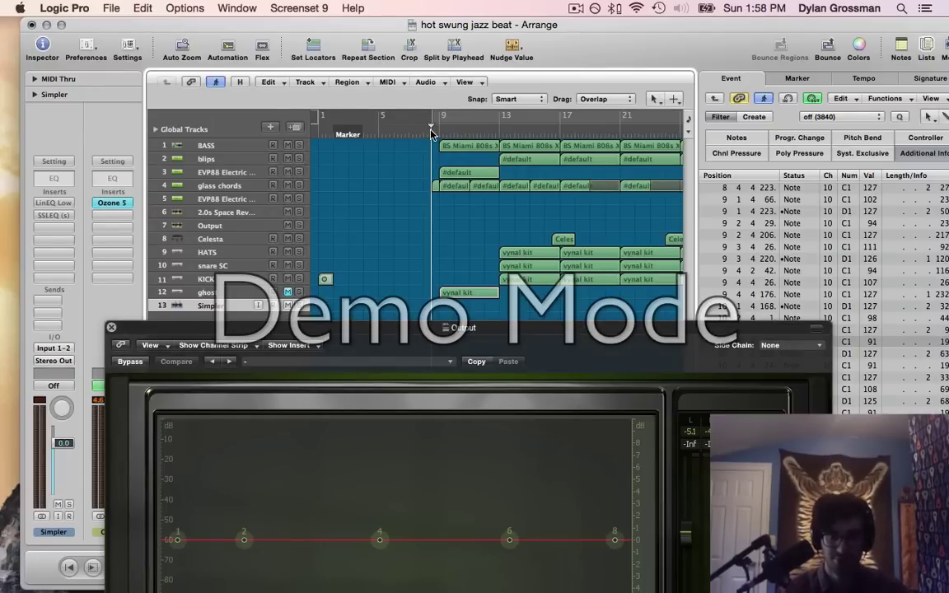
pyautogui.moveTo(431, 339); pyautogui.dragTo(429, 209)
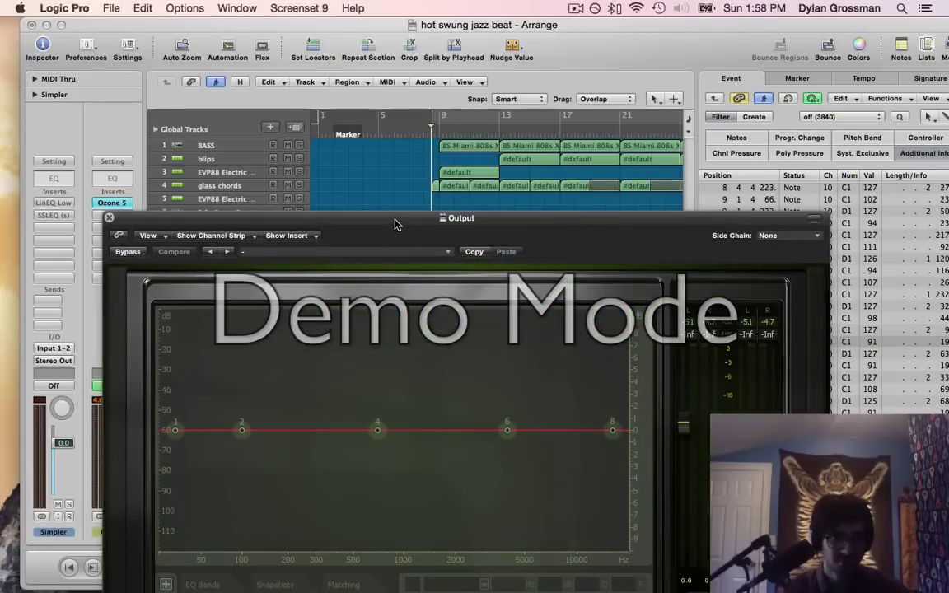
pyautogui.moveTo(395, 223); pyautogui.dragTo(378, 32)
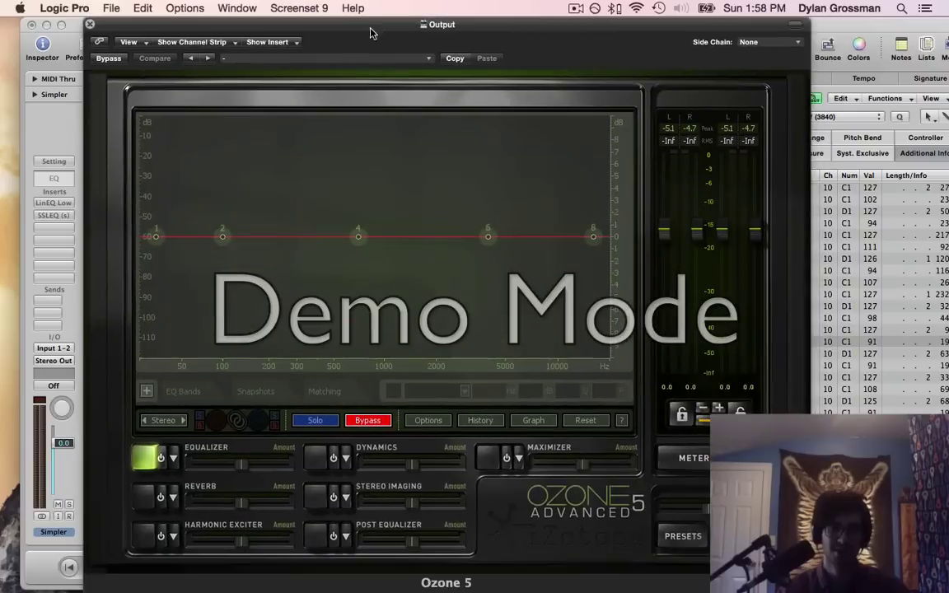
# - Switch Ozone to the Harmonic Exciter module and play the beat from bar 9
pyautogui.click(143, 497)
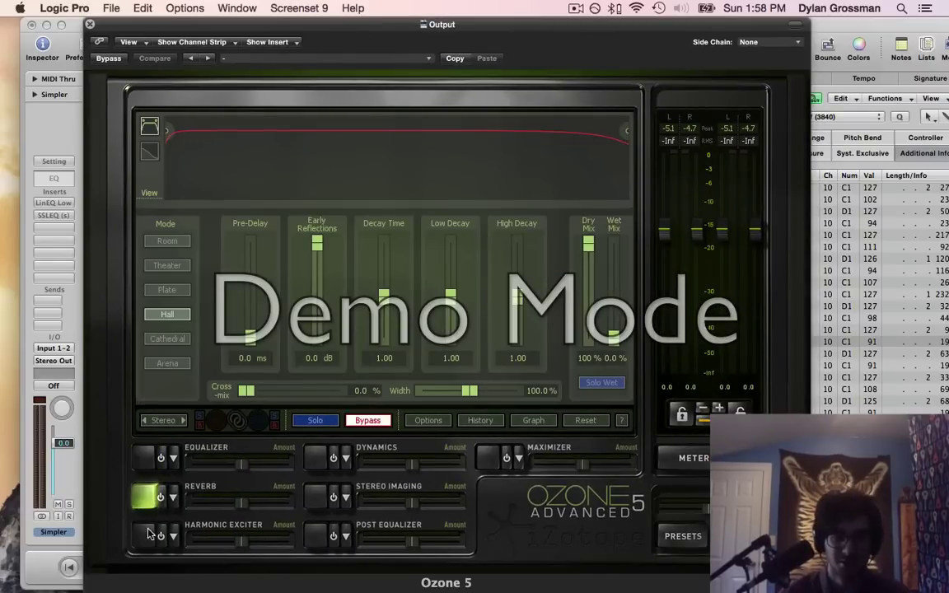
pyautogui.click(149, 534)
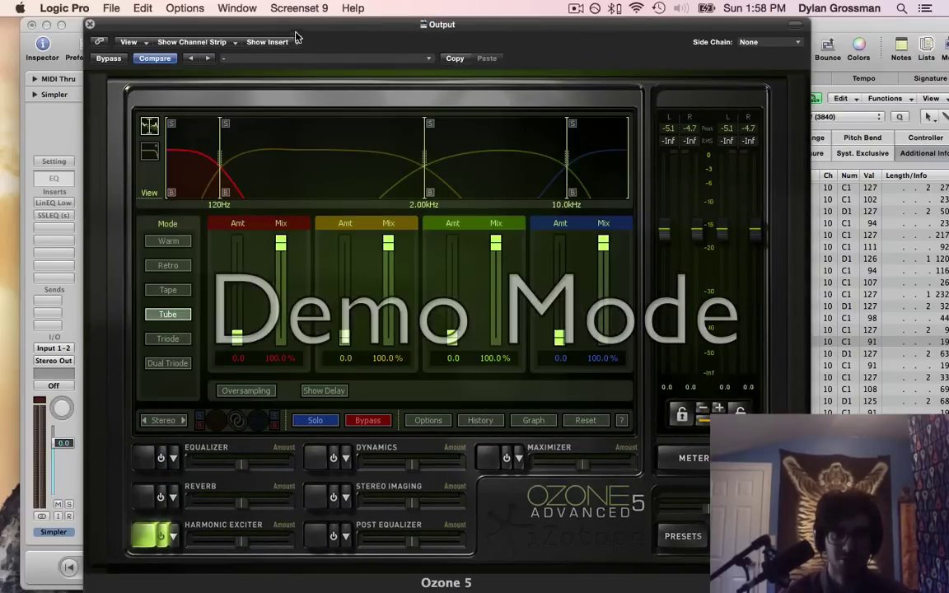
pyautogui.moveTo(296, 37); pyautogui.dragTo(336, 372)
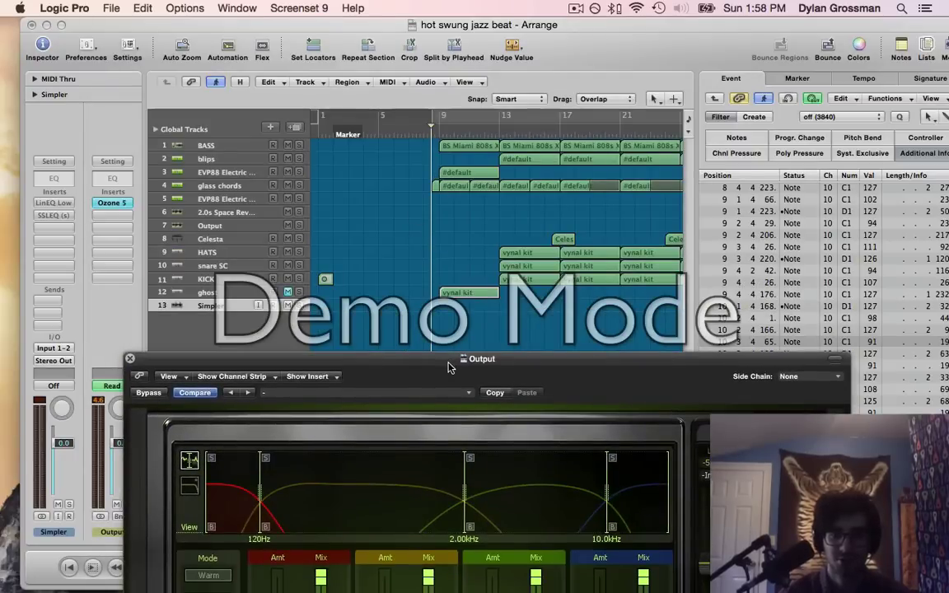
pyautogui.moveTo(449, 367); pyautogui.dragTo(447, 148)
pyautogui.click(437, 132)
pyautogui.press('space')
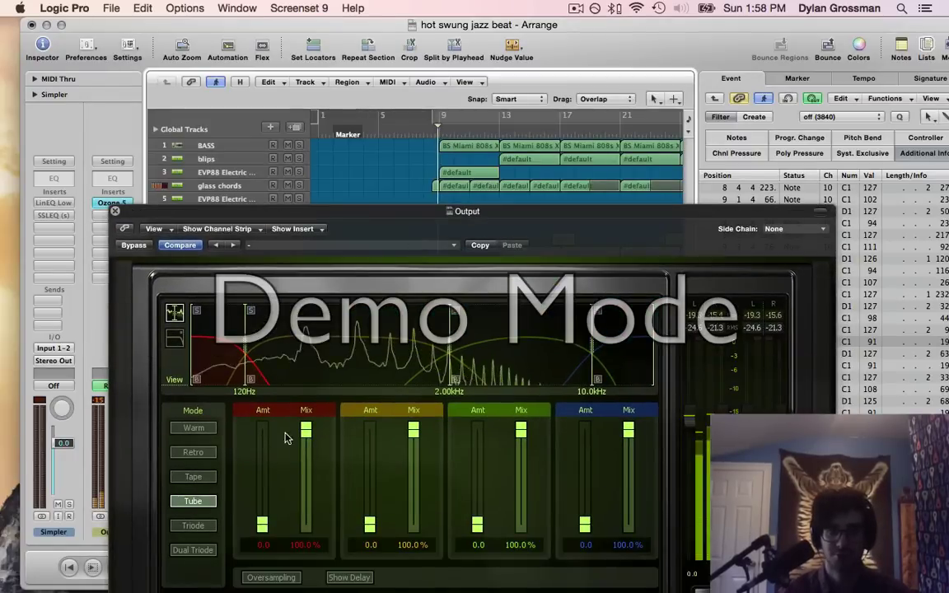
# - Raise the exciter amounts of bands 1–3 to 8.6, 0.9 and 6.9
pyautogui.moveTo(262, 523); pyautogui.dragTo(272, 470)
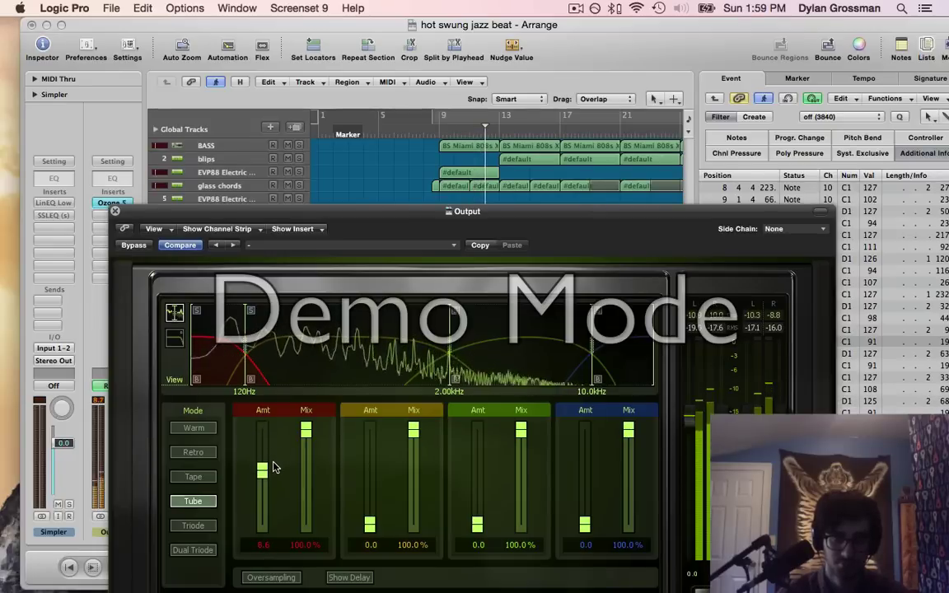
pyautogui.moveTo(365, 524)
pyautogui.mouseDown()
pyautogui.moveTo(370, 438)
pyautogui.moveTo(369, 532)
pyautogui.moveTo(374, 519)
pyautogui.mouseUp()
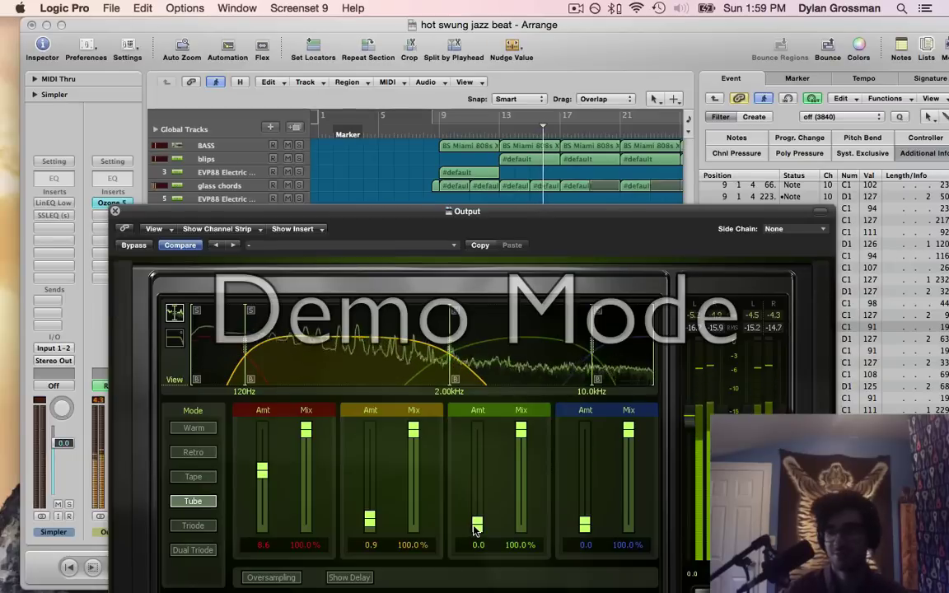
pyautogui.moveTo(476, 528); pyautogui.dragTo(476, 431)
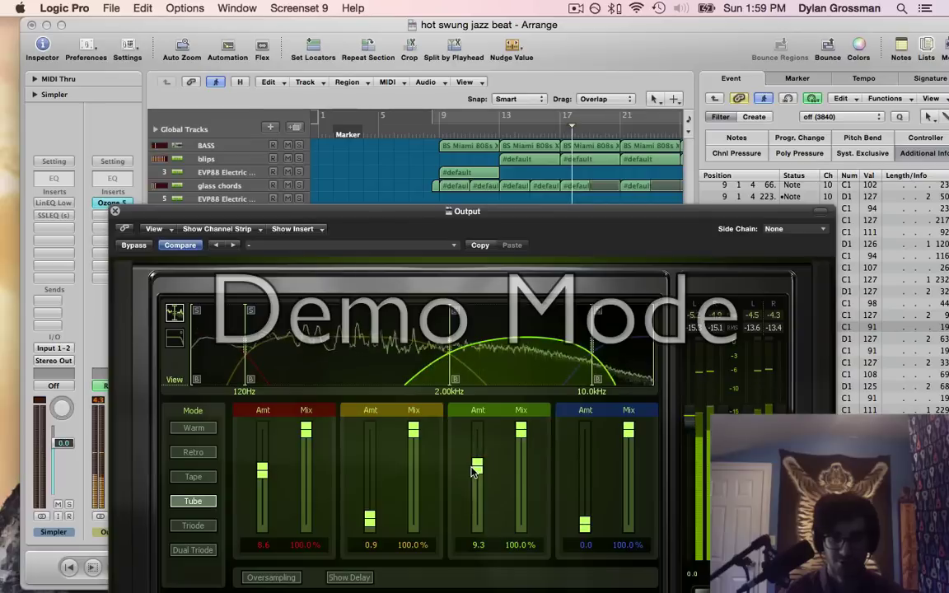
pyautogui.moveTo(475, 437); pyautogui.dragTo(477, 489)
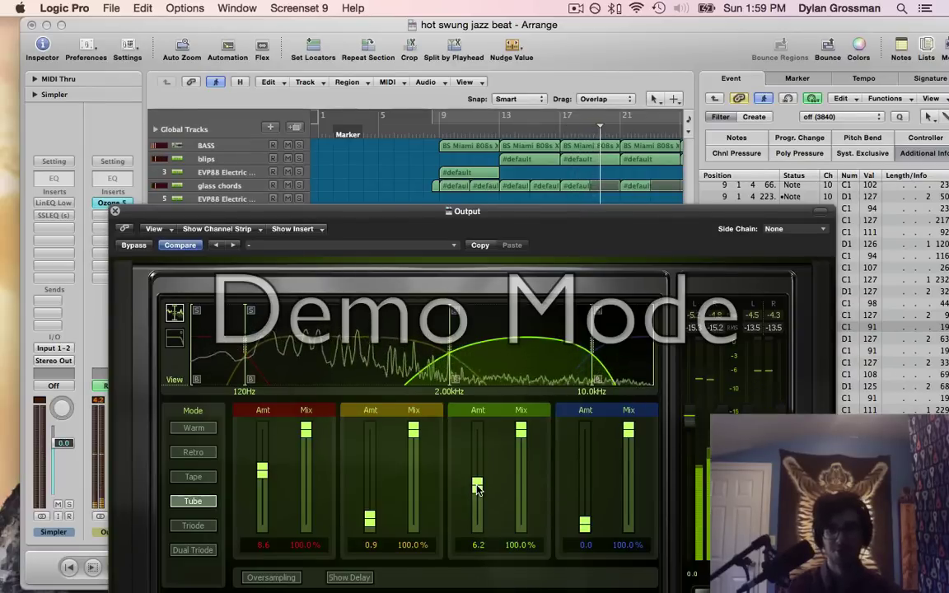
pyautogui.moveTo(478, 489)
pyautogui.mouseDown()
pyautogui.moveTo(477, 459)
pyautogui.moveTo(478, 484)
pyautogui.mouseUp()
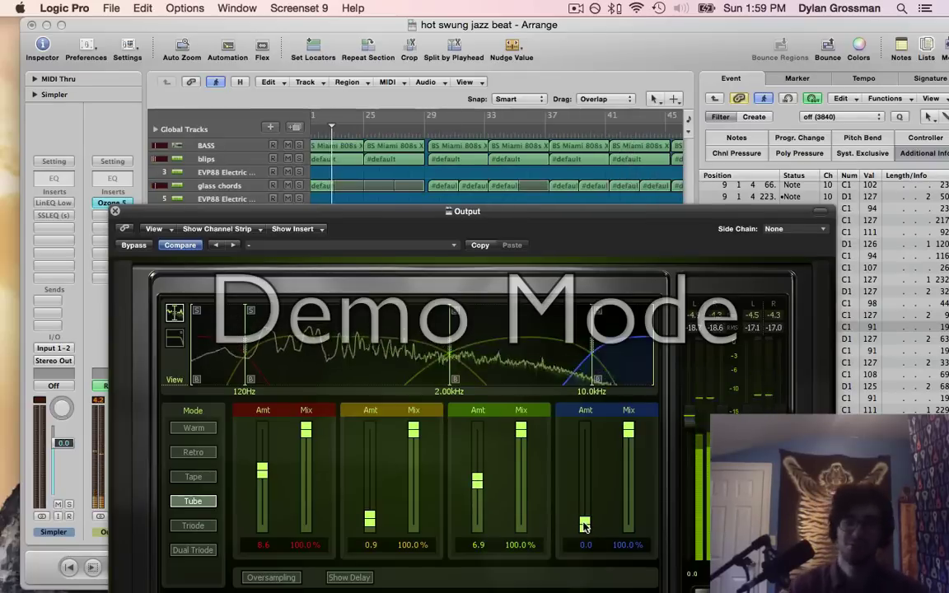
# - Set exciter band 4's amount to 2.6 and replay from around bar 12
pyautogui.moveTo(584, 527); pyautogui.dragTo(568, 505)
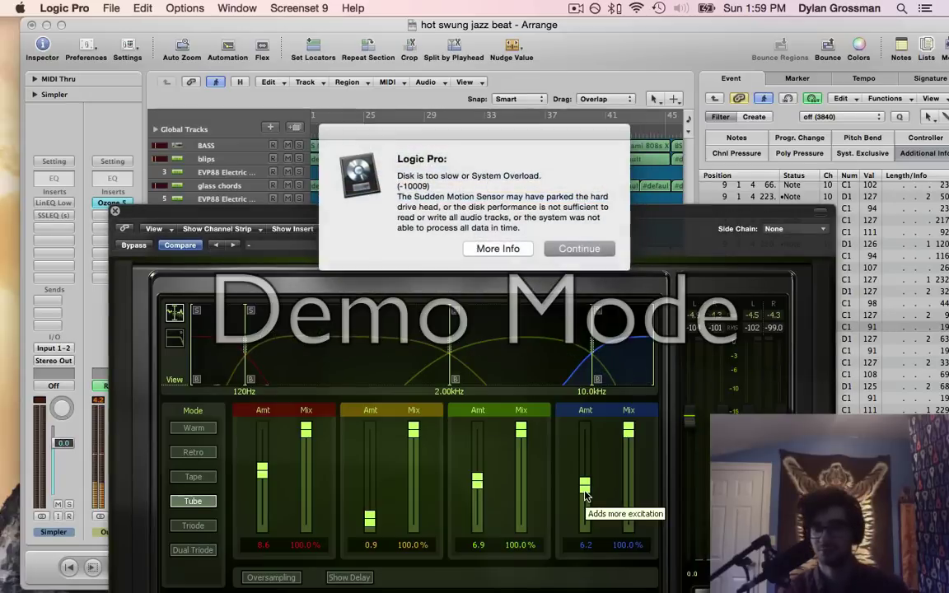
pyautogui.click(577, 248)
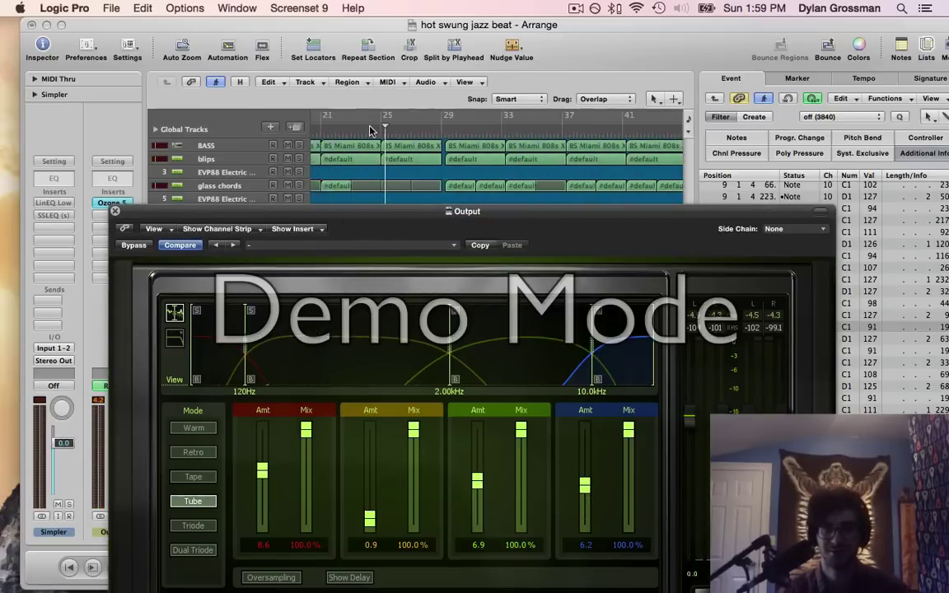
pyautogui.click(369, 130)
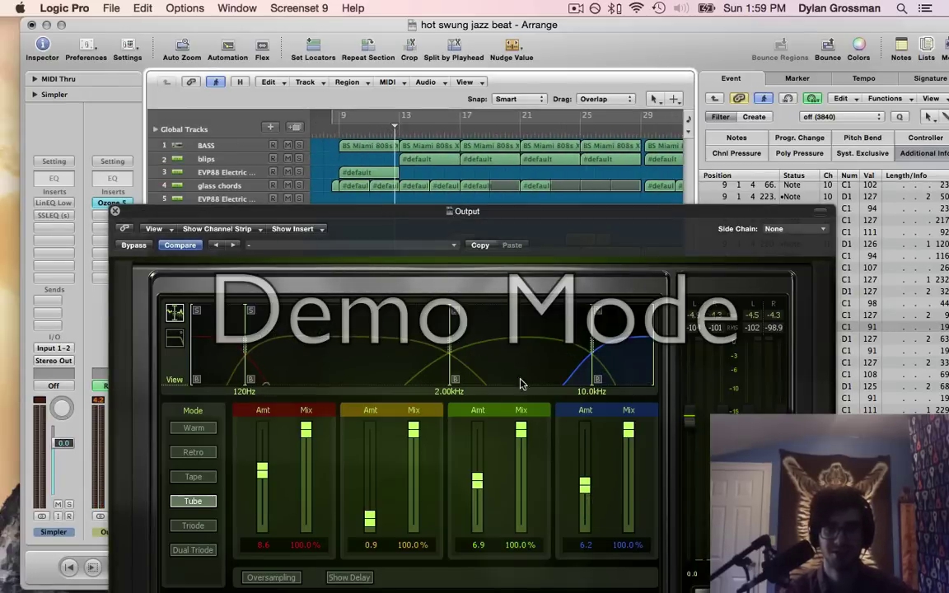
pyautogui.moveTo(588, 494)
pyautogui.mouseDown()
pyautogui.moveTo(585, 487)
pyautogui.moveTo(585, 508)
pyautogui.mouseUp()
pyautogui.press('space')
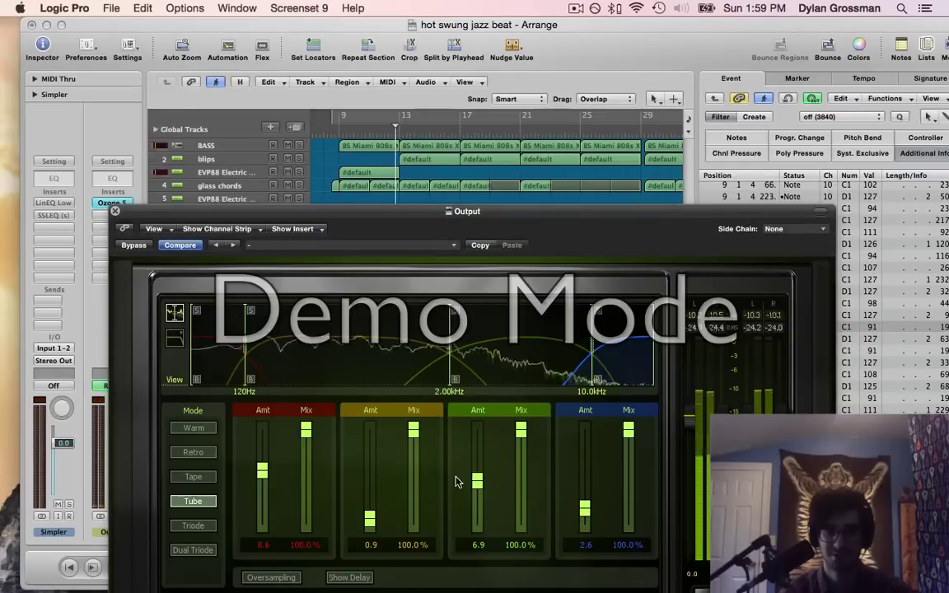
# - Audition the exciter's saturation modes and settle on Tape mode
pyautogui.click(205, 477)
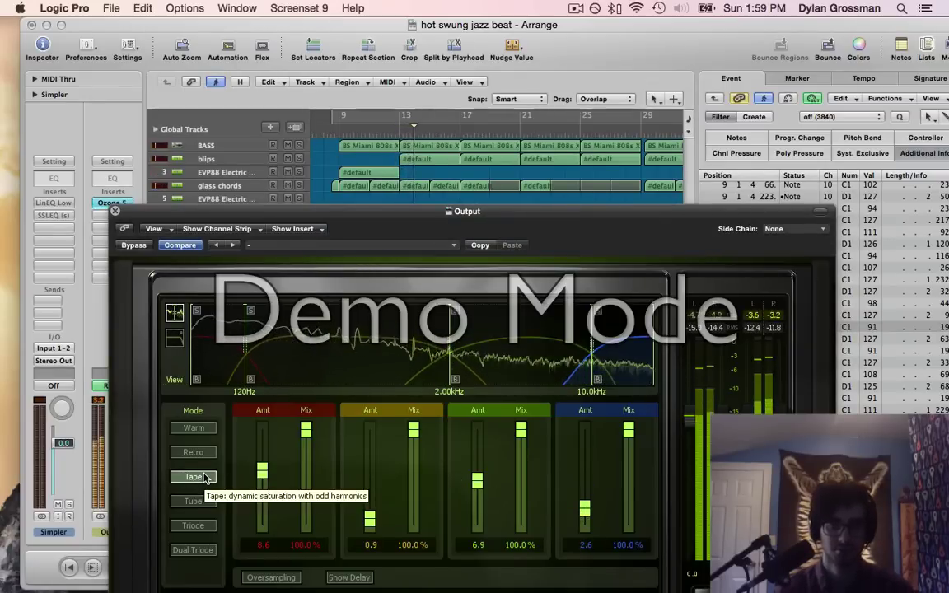
pyautogui.click(194, 525)
pyautogui.click(193, 550)
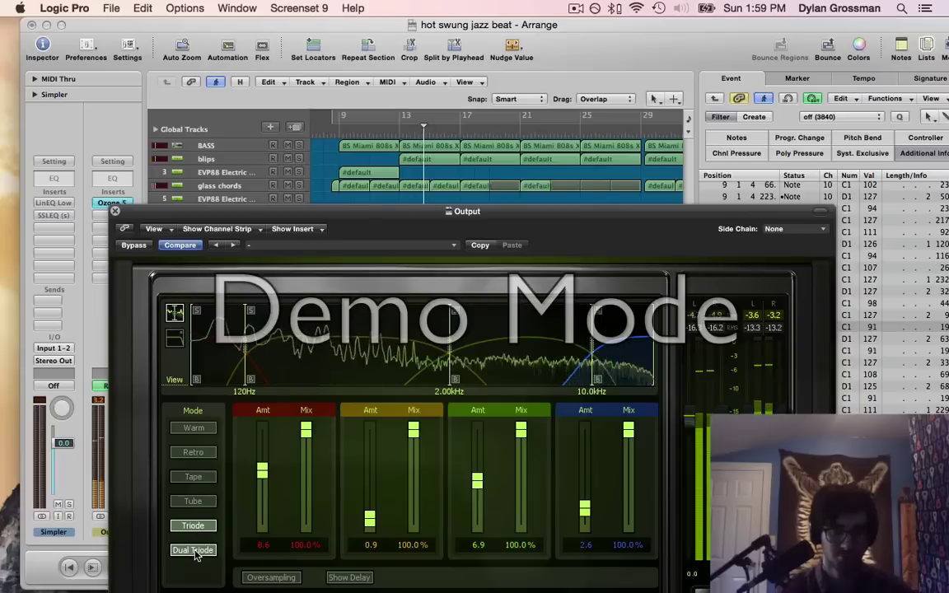
pyautogui.click(194, 427)
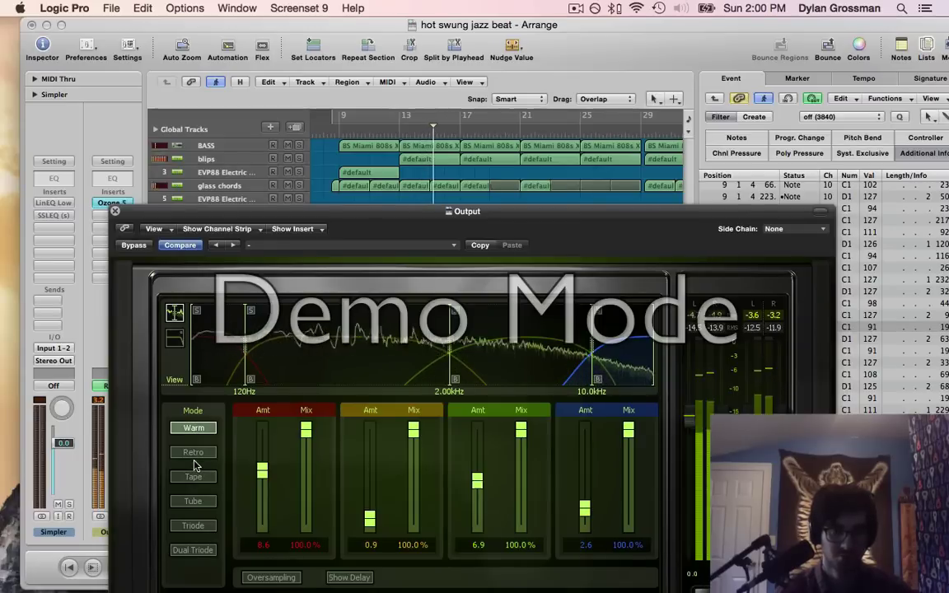
pyautogui.click(194, 453)
pyautogui.click(194, 477)
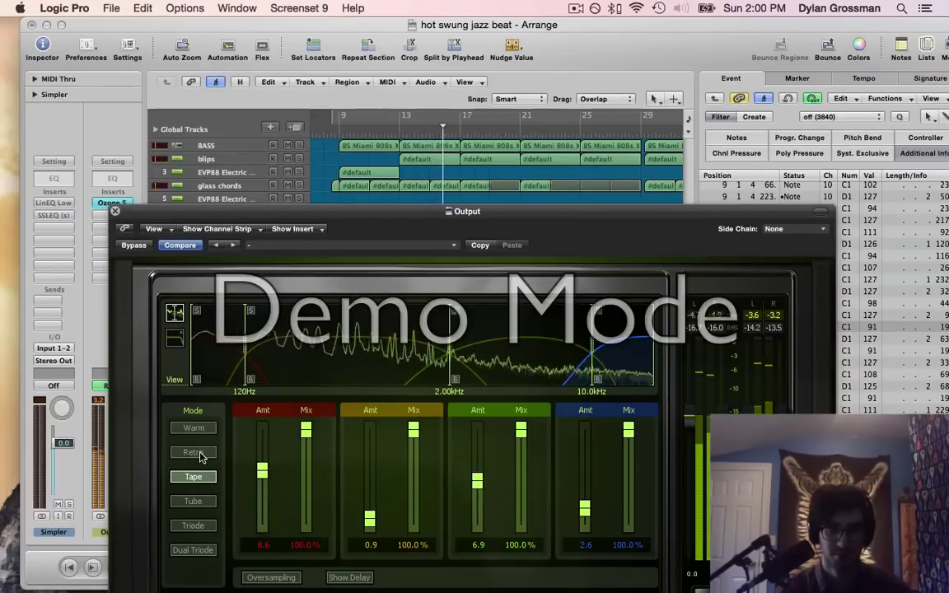
# - Toggle Ozone's bypass repeatedly to A/B the processed and unprocessed mix
pyautogui.click(133, 246)
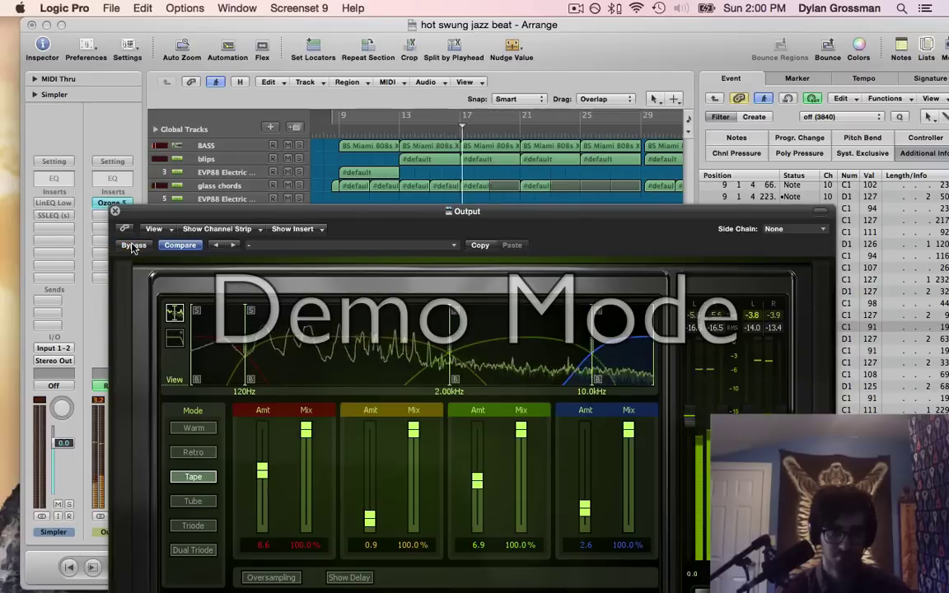
pyautogui.click(133, 245)
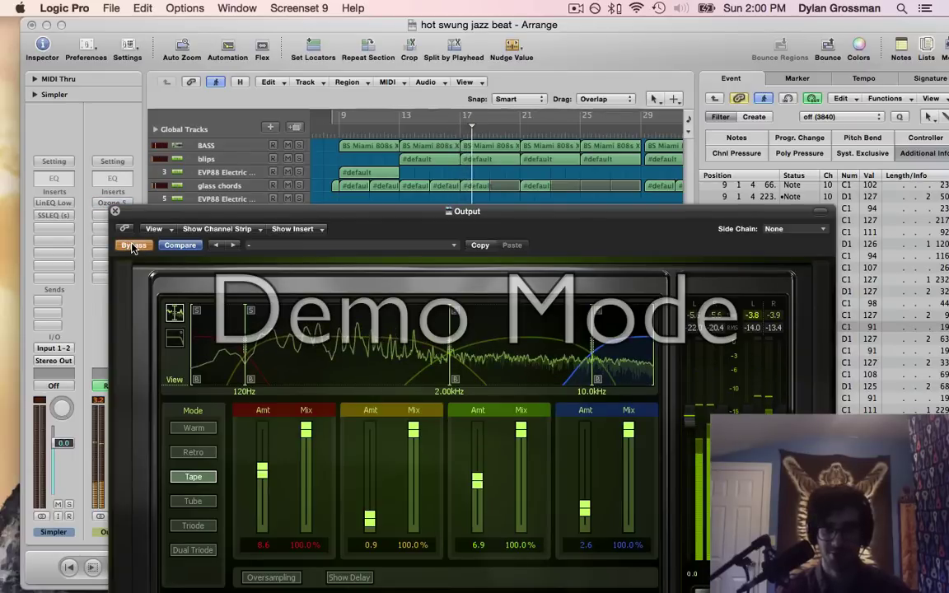
pyautogui.click(133, 246)
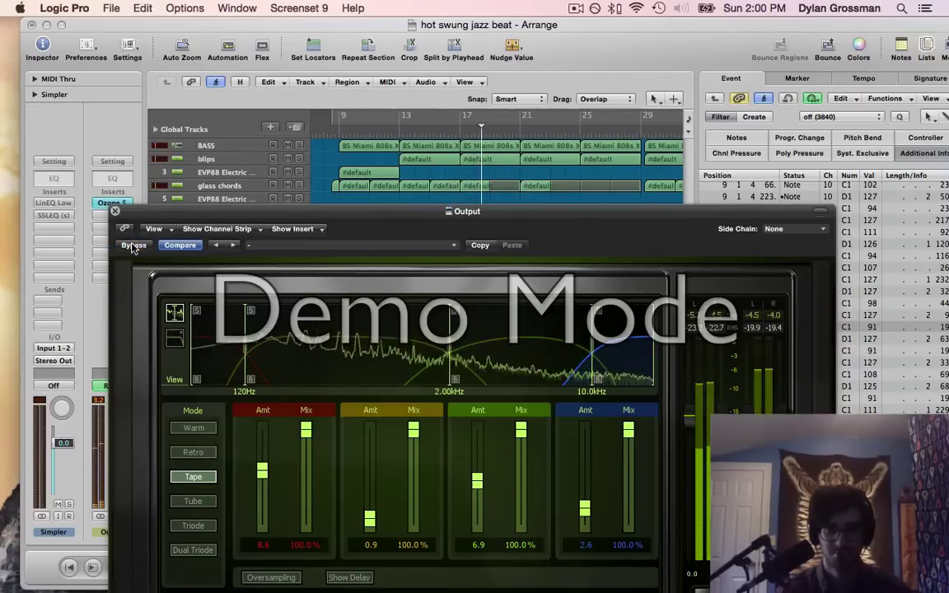
pyautogui.click(133, 246)
pyautogui.click(133, 245)
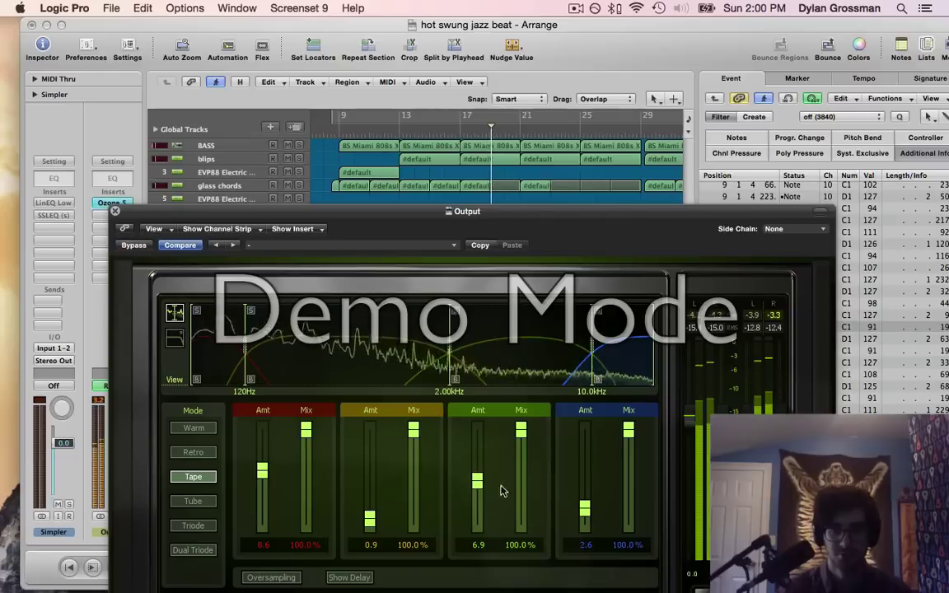
# - Lower exciter bands 1–3 to 6.0, 0.5 and 5.7
pyautogui.moveTo(478, 476); pyautogui.dragTo(477, 488)
pyautogui.moveTo(262, 471); pyautogui.dragTo(260, 486)
pyautogui.moveTo(378, 528)
pyautogui.mouseDown()
pyautogui.moveTo(373, 458)
pyautogui.moveTo(377, 518)
pyautogui.mouseUp()
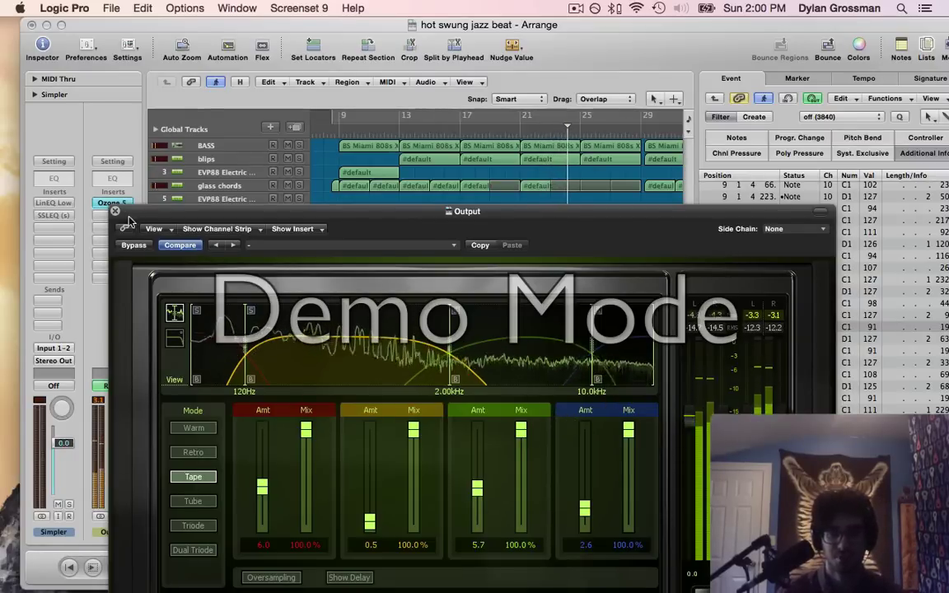
pyautogui.moveTo(169, 217); pyautogui.dragTo(165, 131)
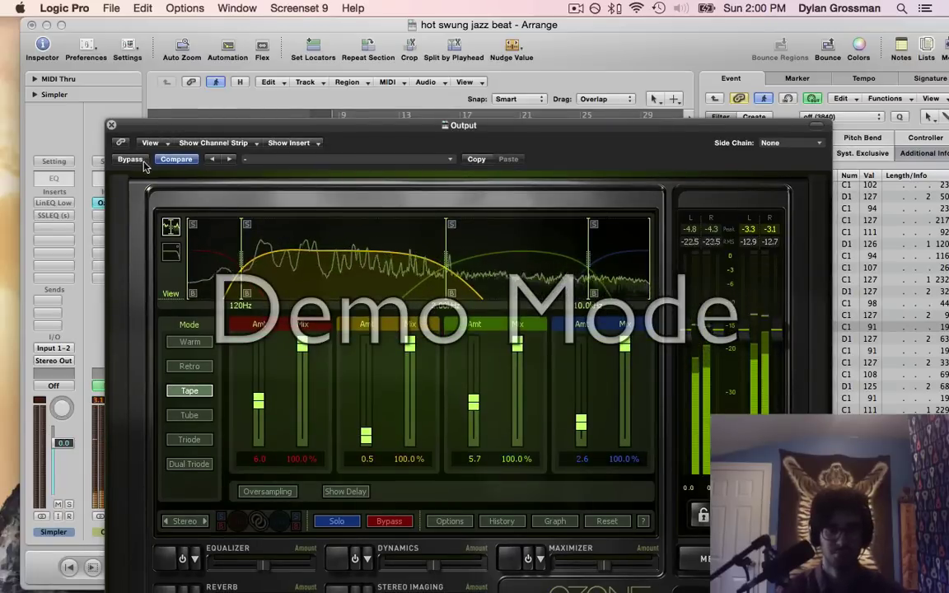
pyautogui.moveTo(165, 125); pyautogui.dragTo(170, 278)
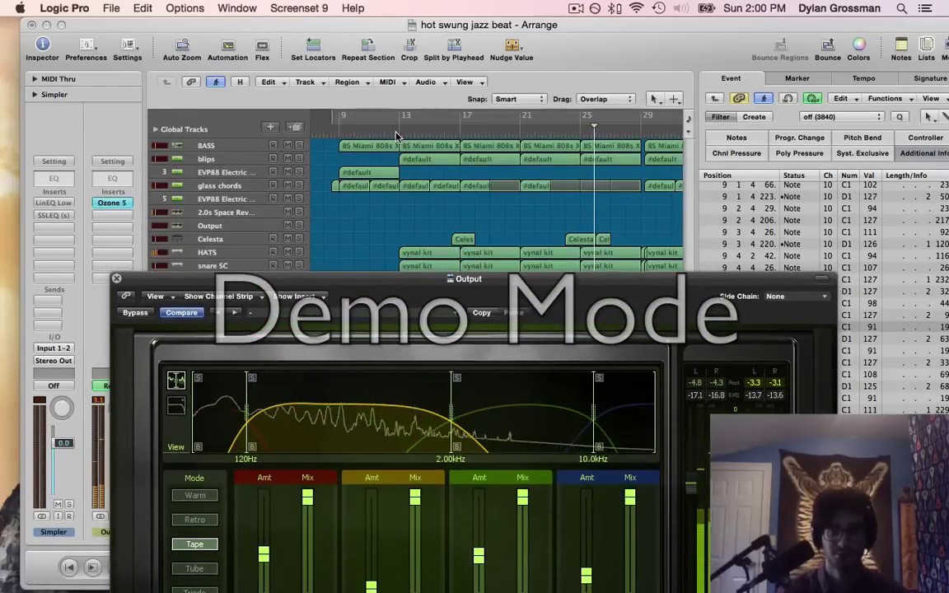
pyautogui.moveTo(289, 279); pyautogui.dragTo(289, 24)
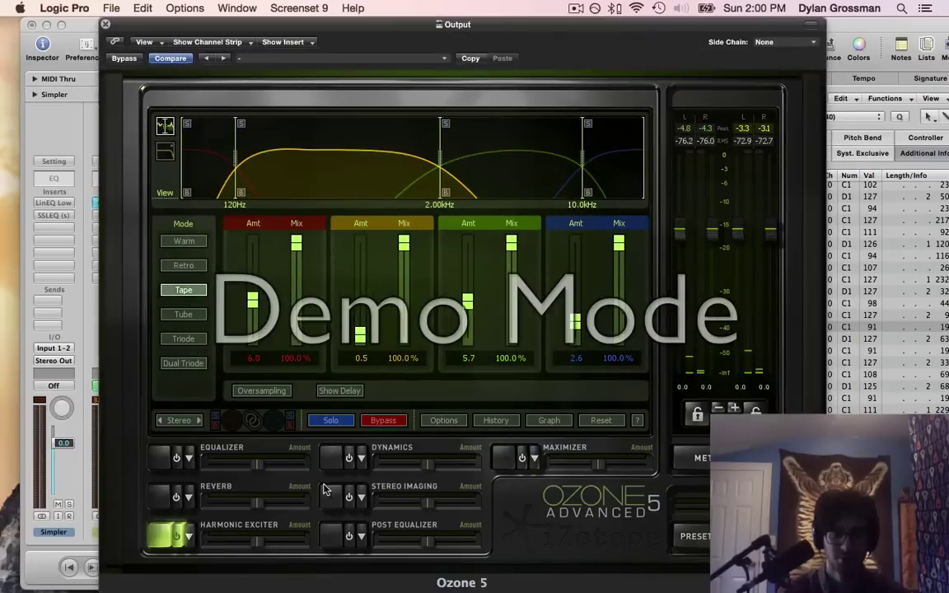
# - Turn on multiband Dynamics, show band 1's settings and enable Auto Gain
pyautogui.click(344, 459)
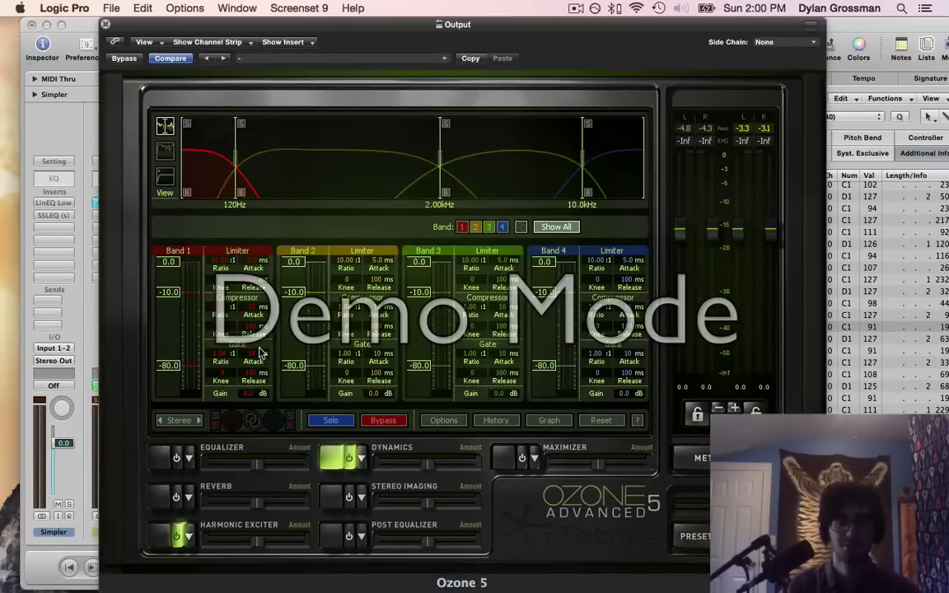
pyautogui.click(463, 228)
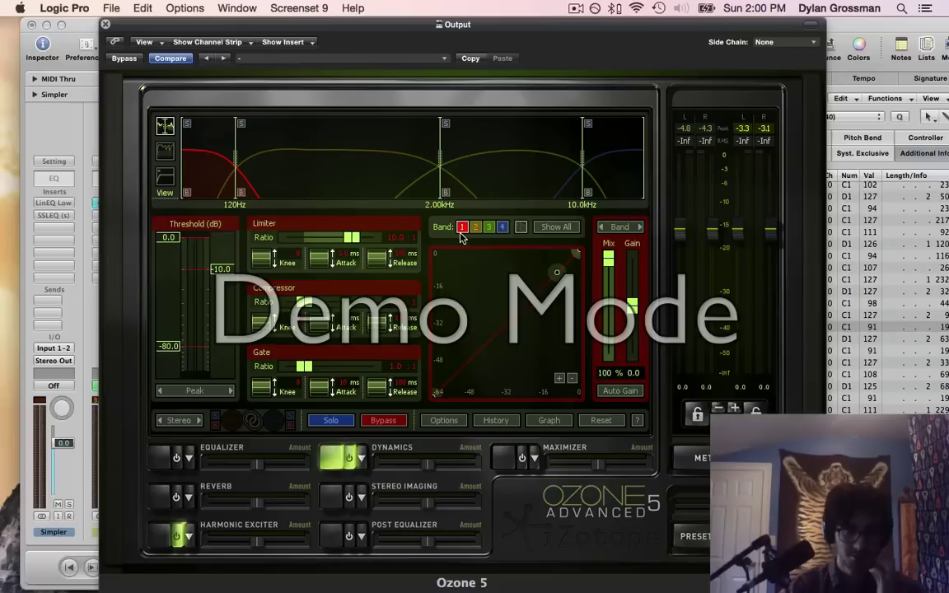
pyautogui.click(622, 391)
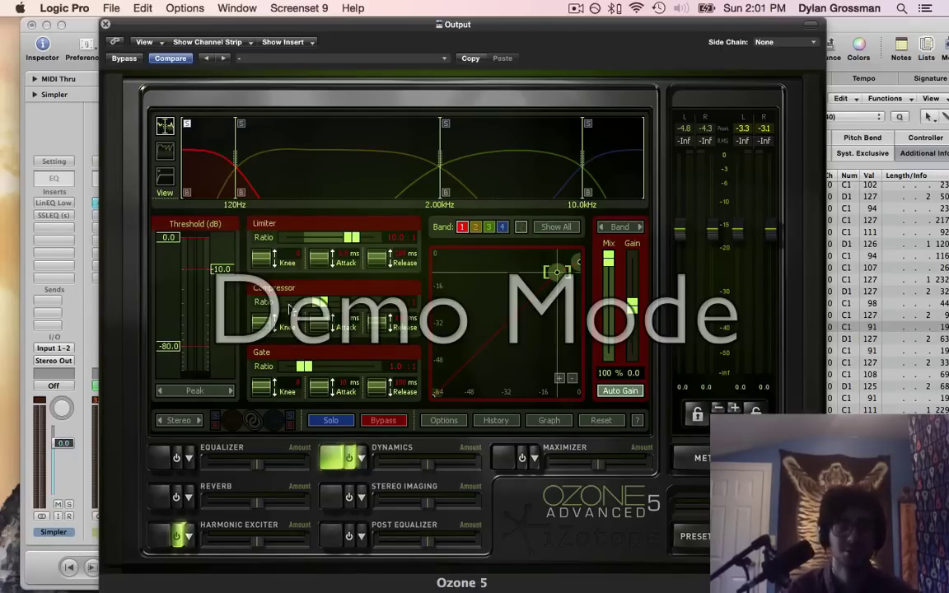
# - Move the lowest dynamics crossover to about 121 Hz
pyautogui.moveTo(370, 27); pyautogui.dragTo(378, 127)
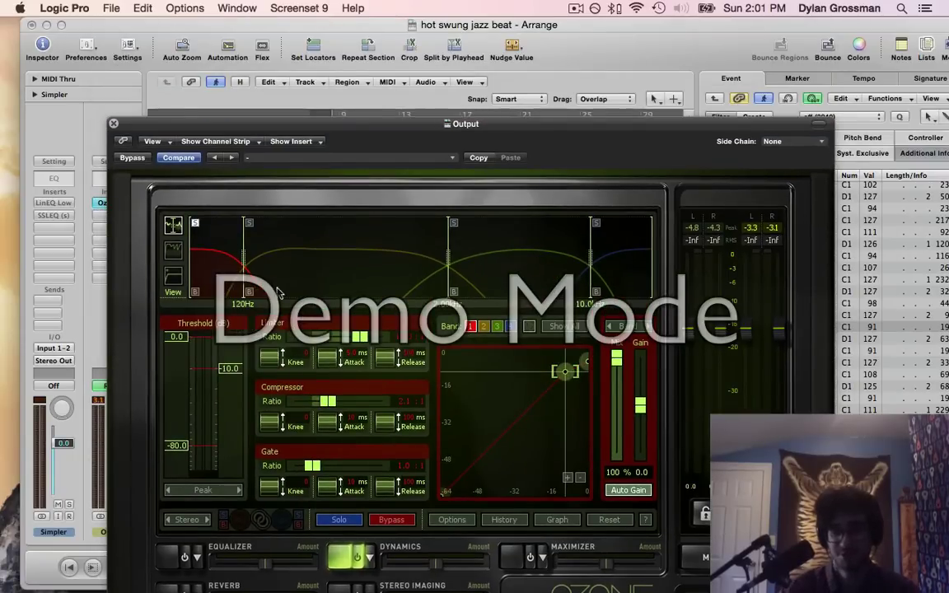
pyautogui.moveTo(244, 258)
pyautogui.mouseDown()
pyautogui.moveTo(237, 257)
pyautogui.moveTo(246, 258)
pyautogui.mouseUp()
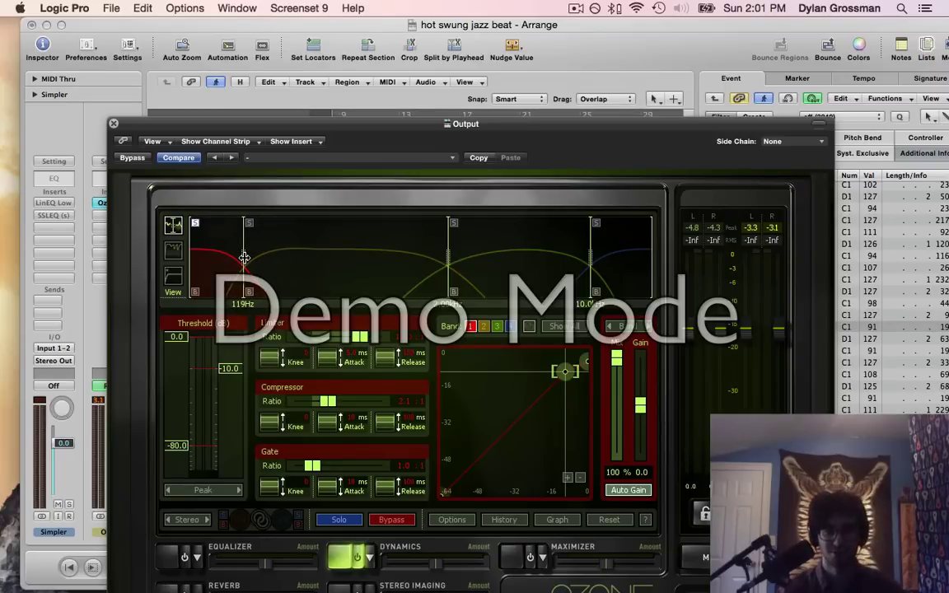
pyautogui.moveTo(244, 258); pyautogui.dragTo(246, 258)
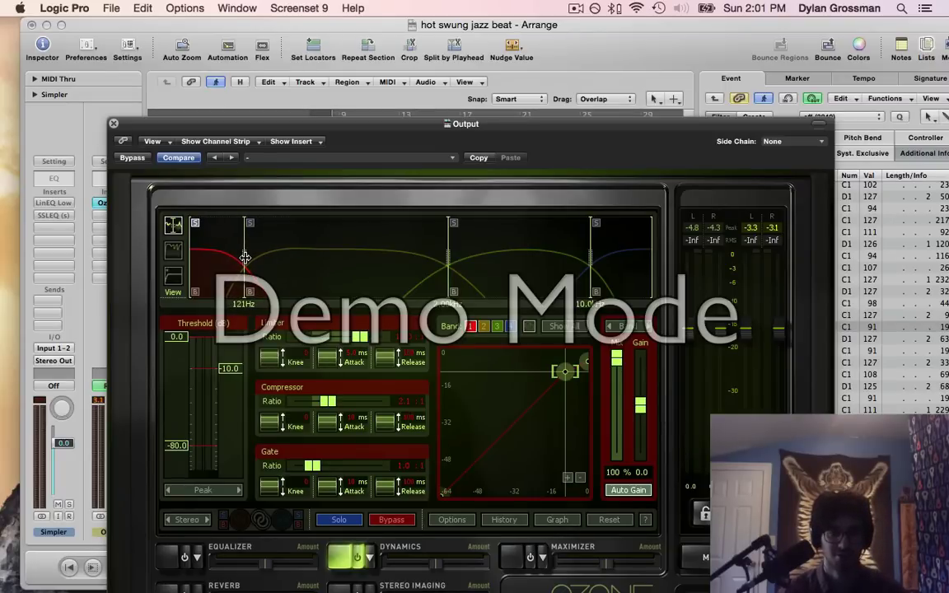
# - Select the BASS track and inspect its channel EQ, then close it
pyautogui.moveTo(230, 123); pyautogui.dragTo(266, 354)
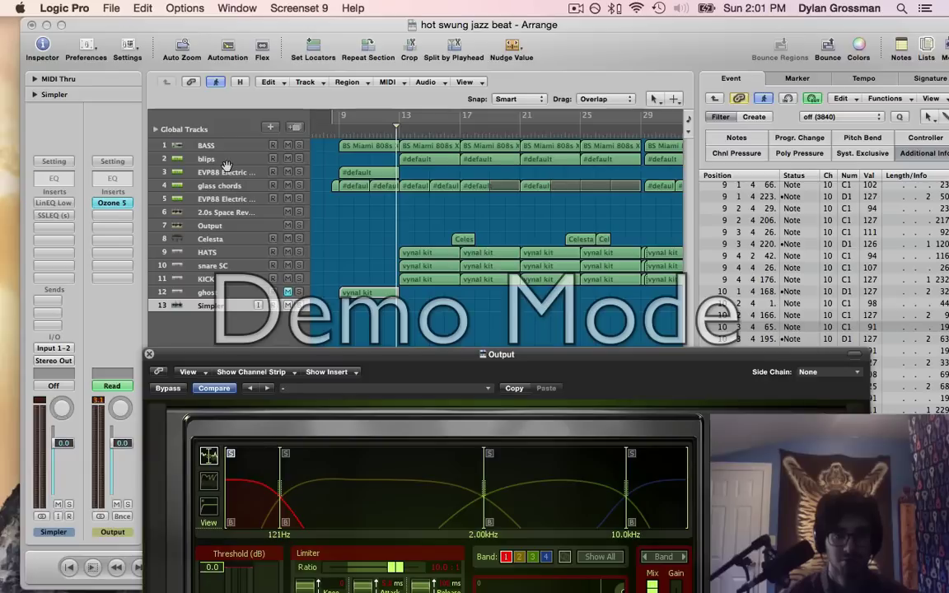
pyautogui.click(224, 145)
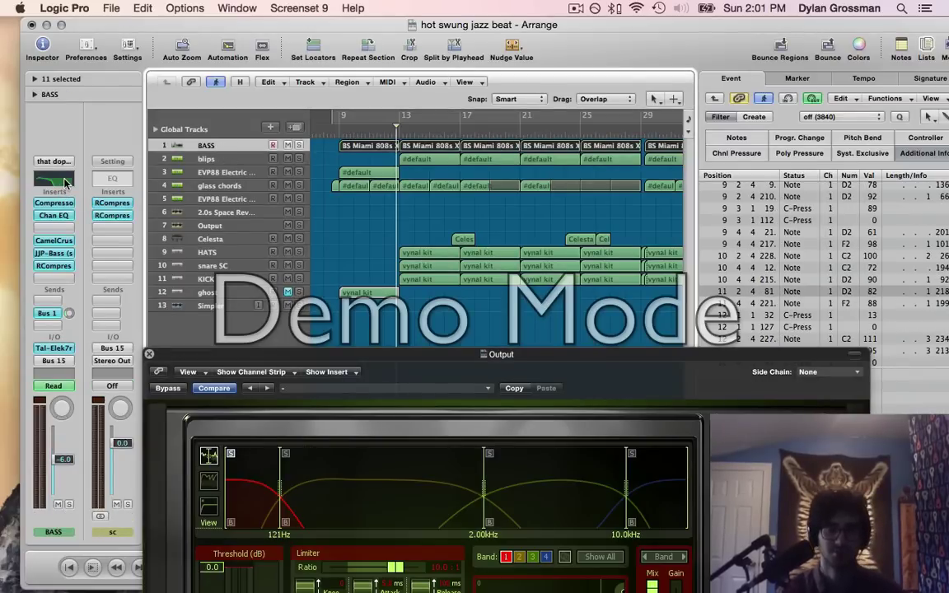
pyautogui.click(107, 182)
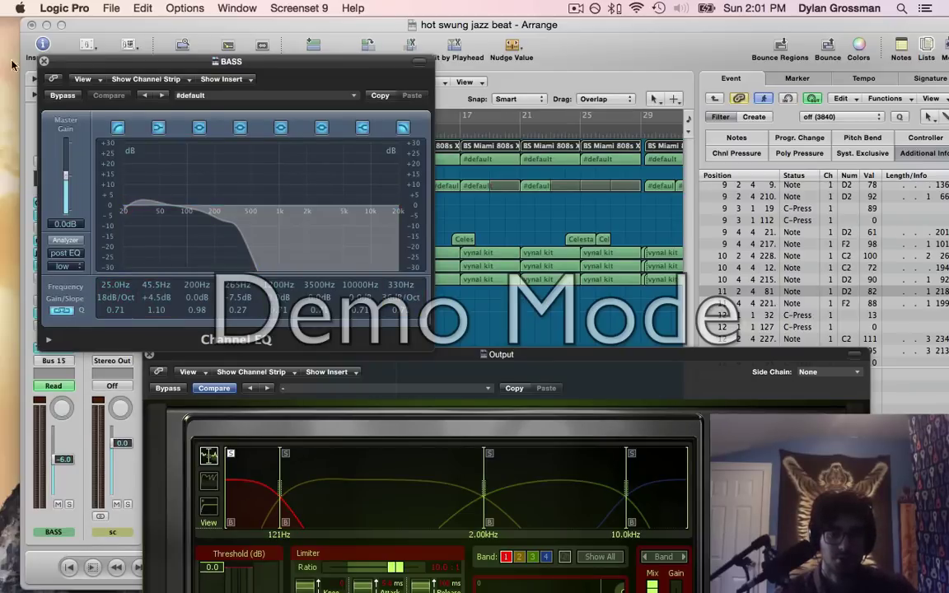
pyautogui.click(46, 62)
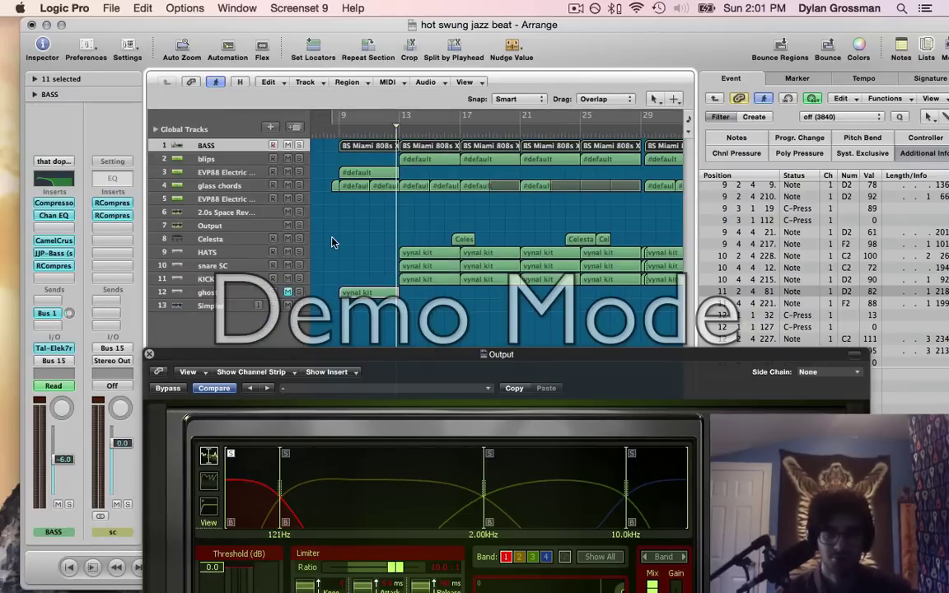
# - Audition band 1 thresholds and a ~13 ms compressor attack, leaving the threshold at -19.3 dB
pyautogui.moveTo(368, 359); pyautogui.dragTo(347, 140)
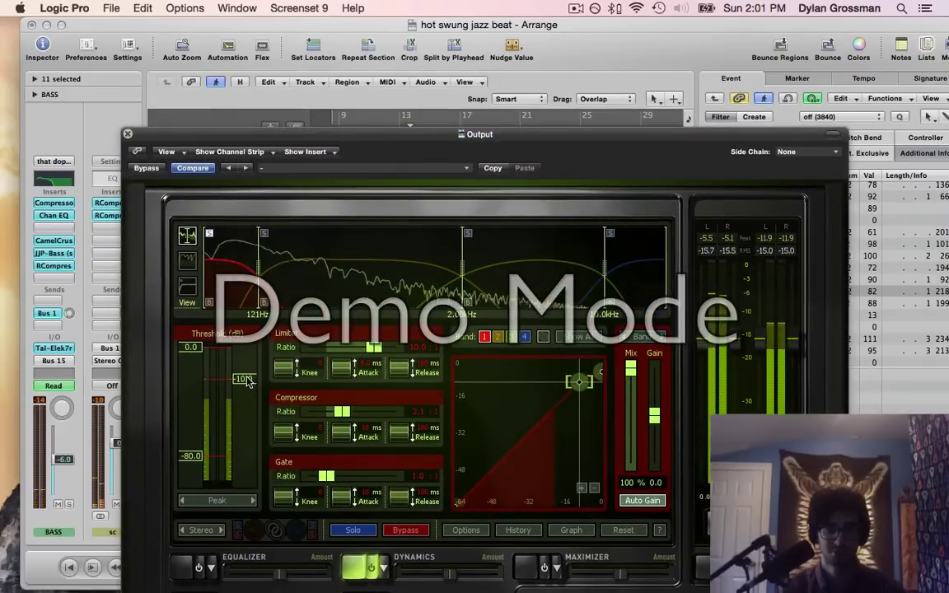
pyautogui.moveTo(245, 381); pyautogui.dragTo(244, 399)
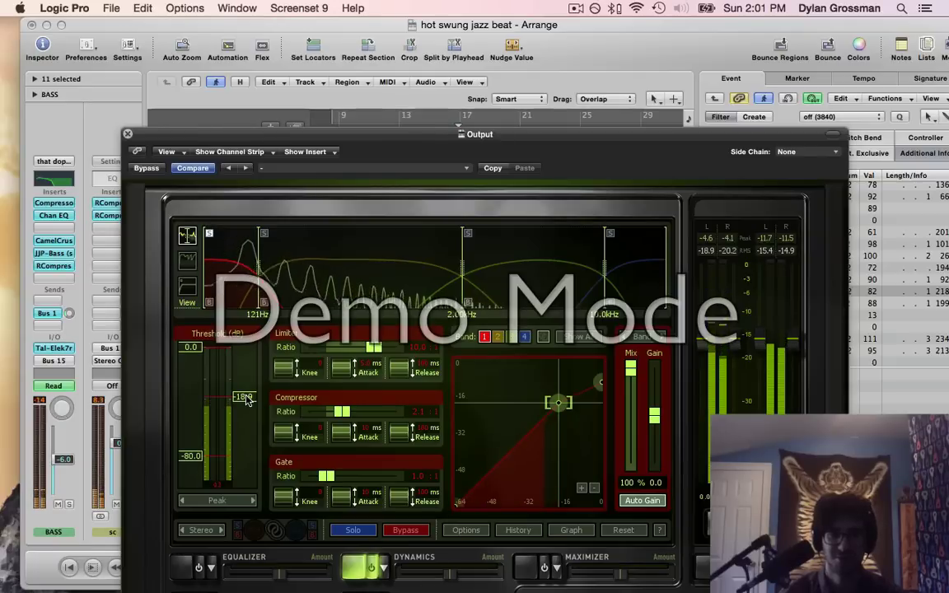
pyautogui.moveTo(245, 400)
pyautogui.mouseDown()
pyautogui.moveTo(247, 413)
pyautogui.moveTo(247, 406)
pyautogui.mouseUp()
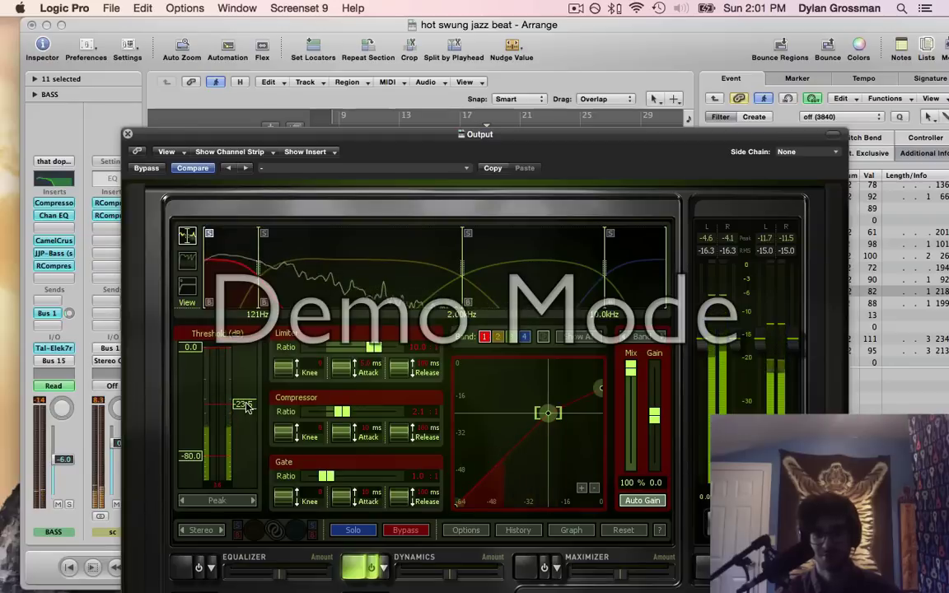
pyautogui.moveTo(244, 405)
pyautogui.mouseDown()
pyautogui.moveTo(245, 387)
pyautogui.moveTo(250, 398)
pyautogui.mouseUp()
pyautogui.moveTo(349, 435); pyautogui.dragTo(347, 412)
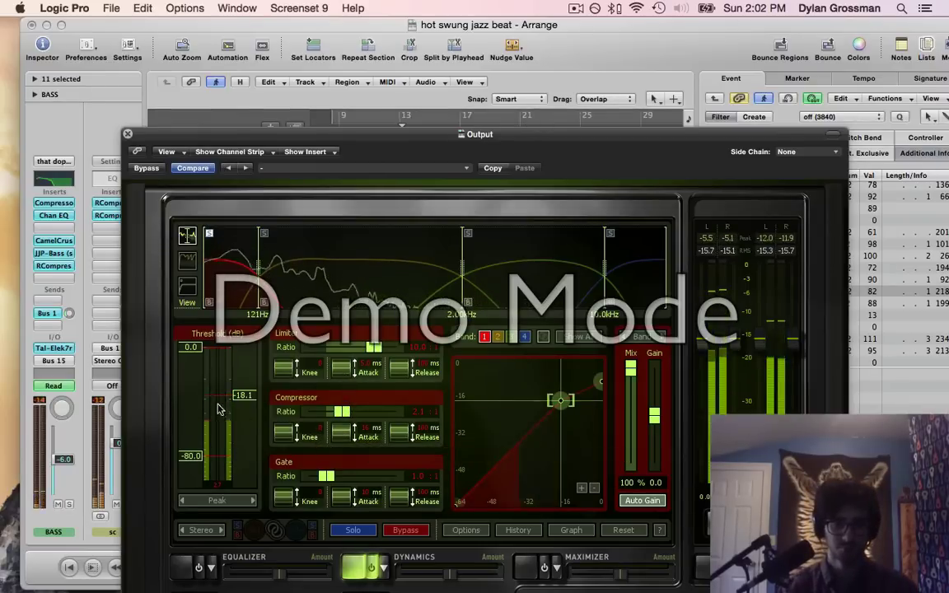
pyautogui.moveTo(244, 397)
pyautogui.mouseDown()
pyautogui.moveTo(247, 379)
pyautogui.moveTo(243, 412)
pyautogui.mouseUp()
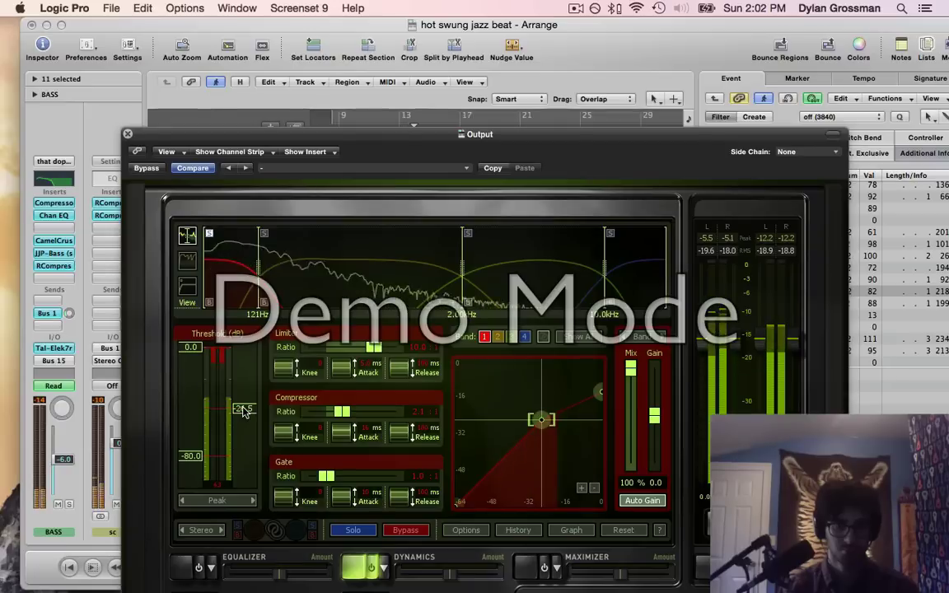
pyautogui.moveTo(244, 412); pyautogui.dragTo(244, 384)
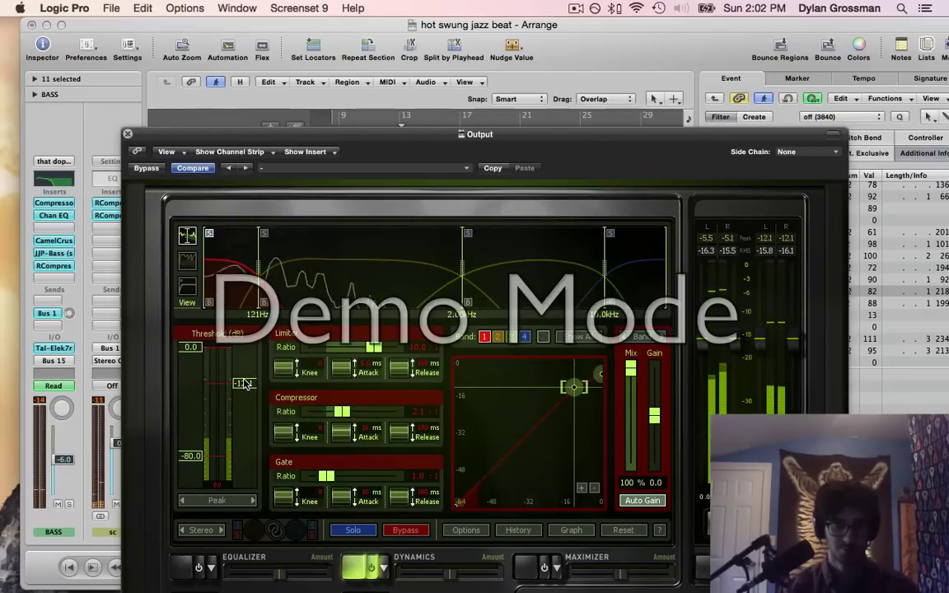
pyautogui.moveTo(243, 385); pyautogui.dragTo(244, 400)
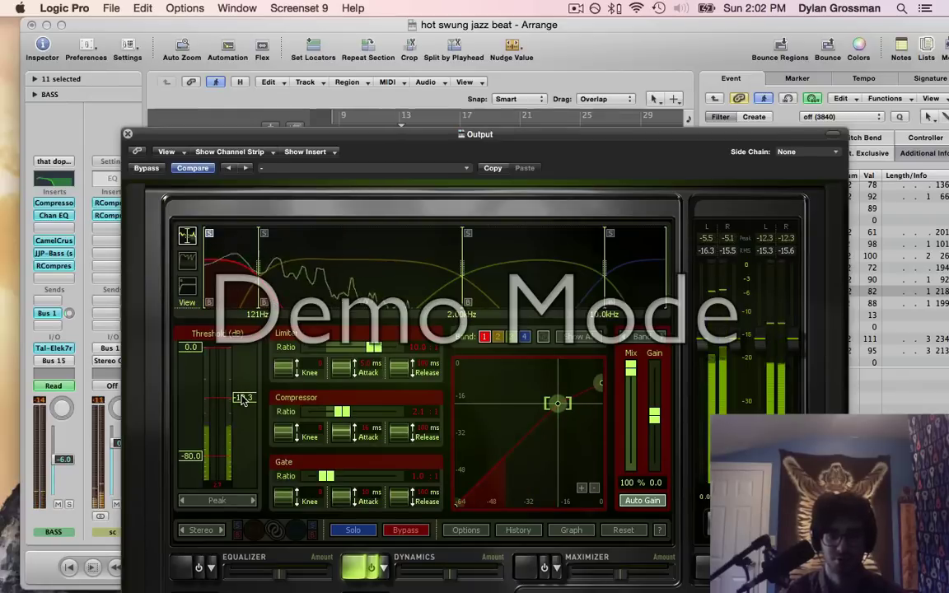
pyautogui.moveTo(375, 155); pyautogui.dragTo(377, 310)
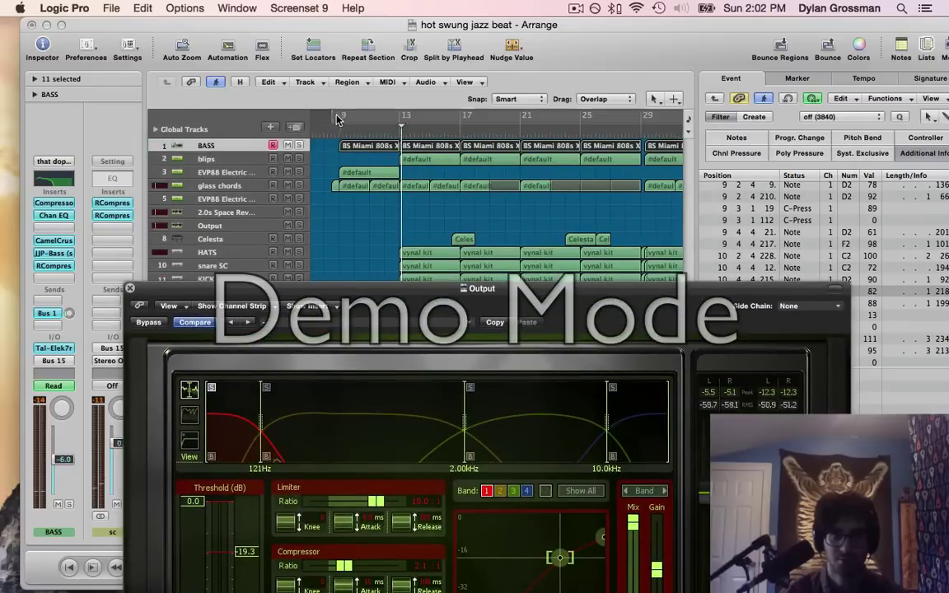
# - Start playback and loop bars 13–17 as a cycle
pyautogui.doubleClick(342, 118)
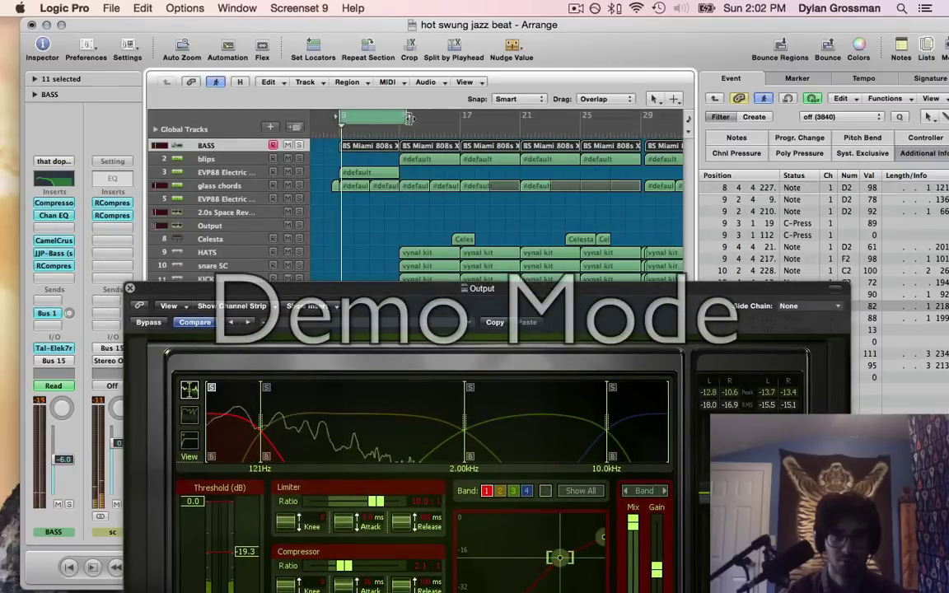
pyautogui.moveTo(410, 117); pyautogui.dragTo(464, 118)
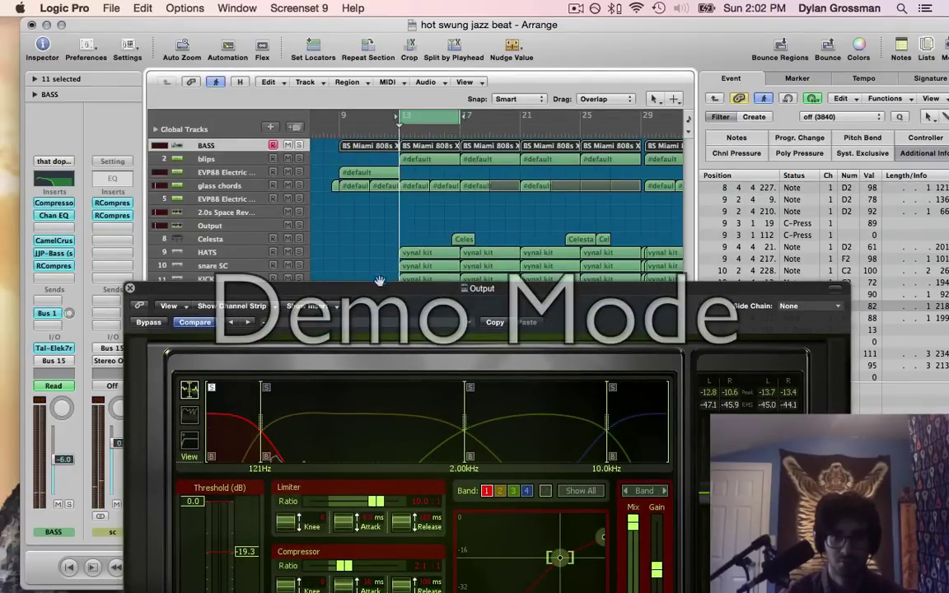
pyautogui.moveTo(368, 273); pyautogui.dragTo(365, 143)
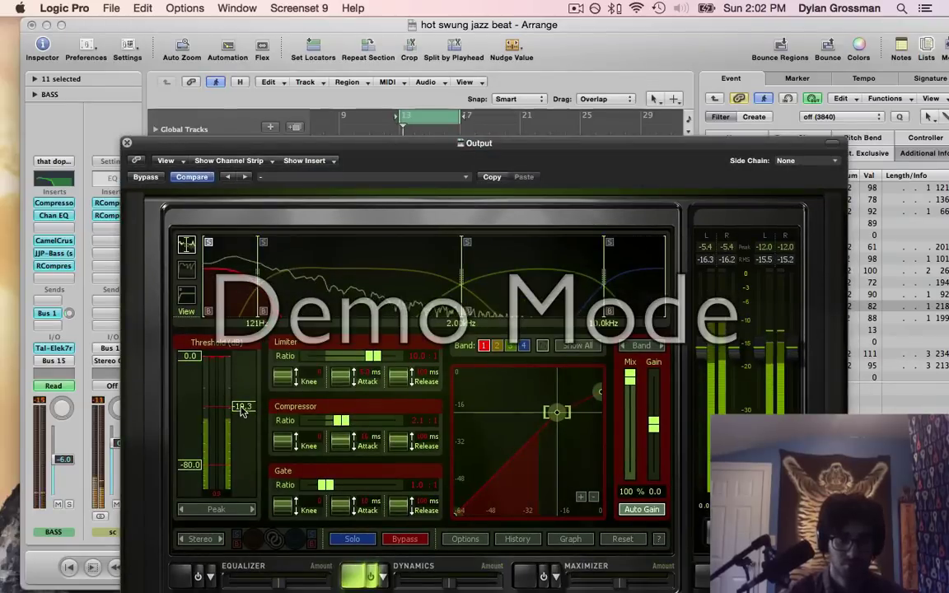
# - Audition band 1's dynamics threshold and settle it at -24.0 dB
pyautogui.moveTo(241, 401)
pyautogui.mouseDown()
pyautogui.moveTo(241, 389)
pyautogui.moveTo(241, 439)
pyautogui.moveTo(242, 412)
pyautogui.mouseUp()
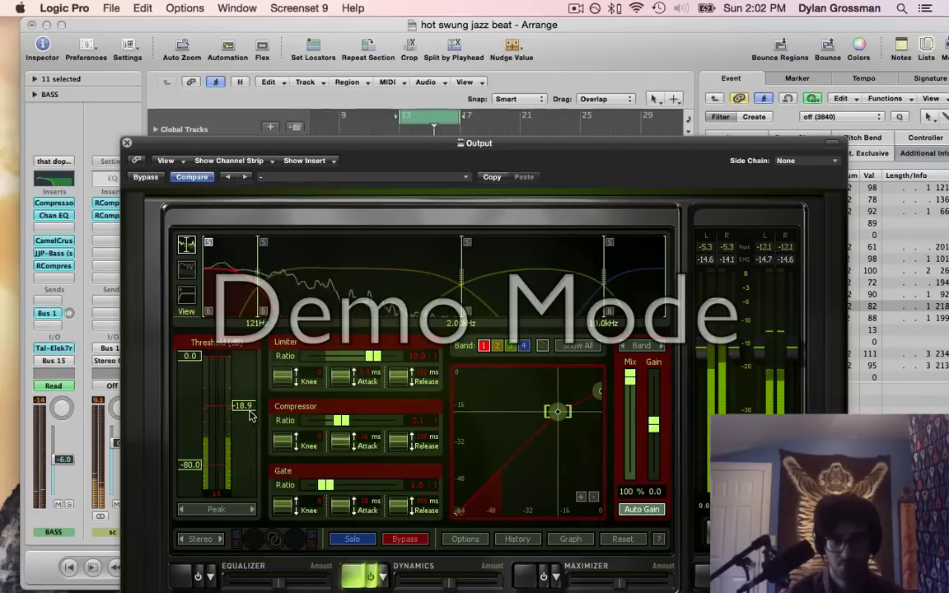
pyautogui.moveTo(251, 416)
pyautogui.mouseDown()
pyautogui.moveTo(243, 372)
pyautogui.moveTo(237, 417)
pyautogui.mouseUp()
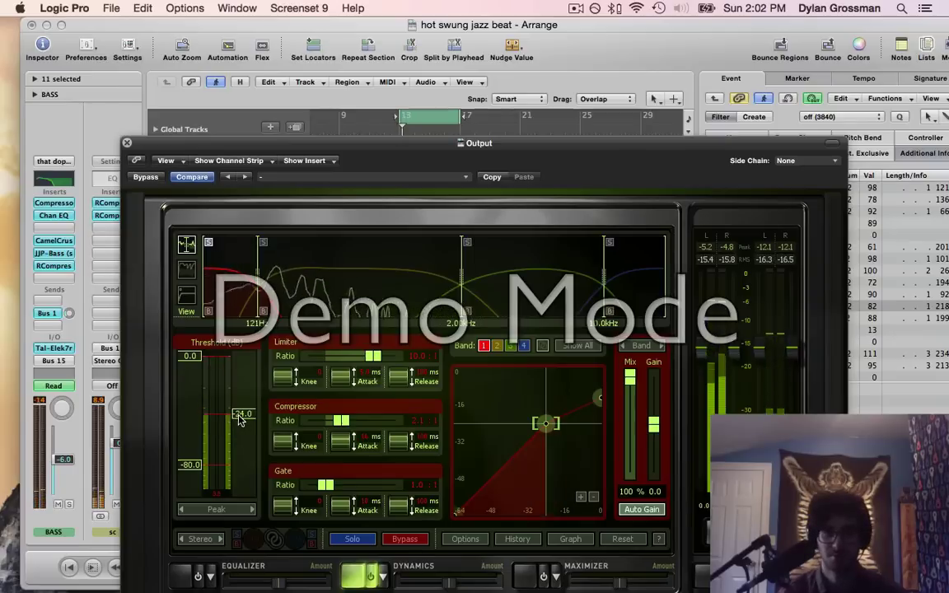
pyautogui.moveTo(243, 420)
pyautogui.mouseDown()
pyautogui.moveTo(243, 367)
pyautogui.moveTo(243, 391)
pyautogui.mouseUp()
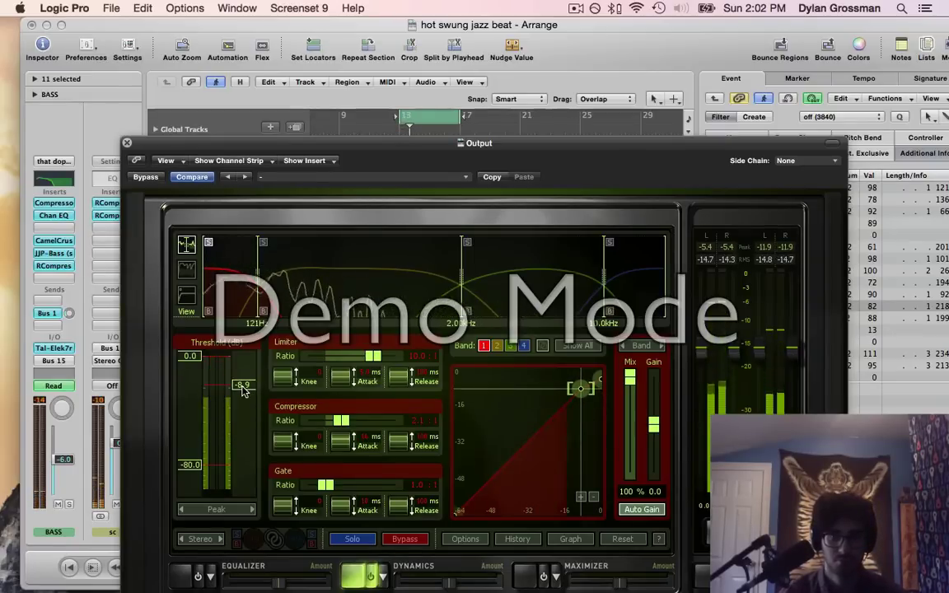
pyautogui.moveTo(243, 391); pyautogui.dragTo(243, 419)
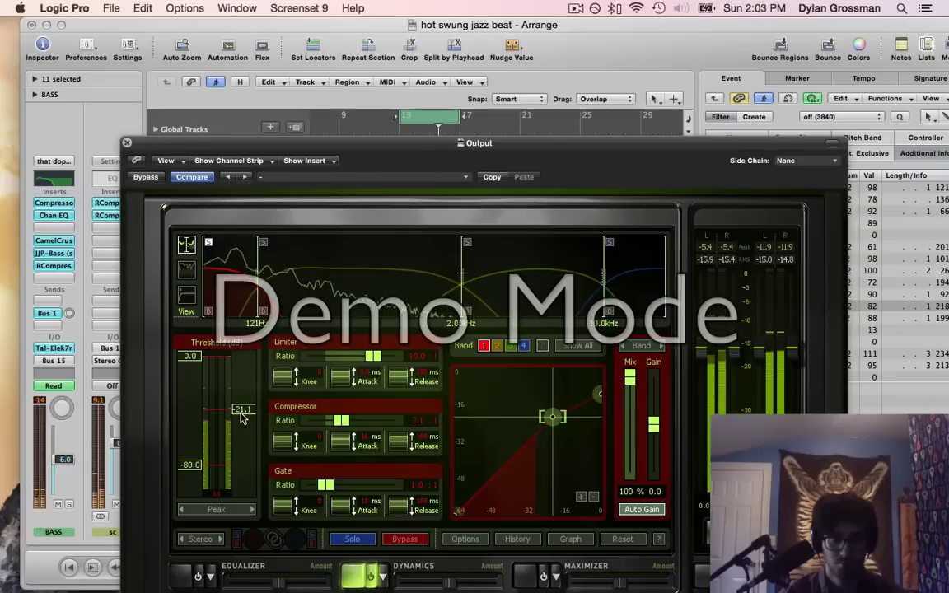
pyautogui.moveTo(243, 418); pyautogui.dragTo(243, 423)
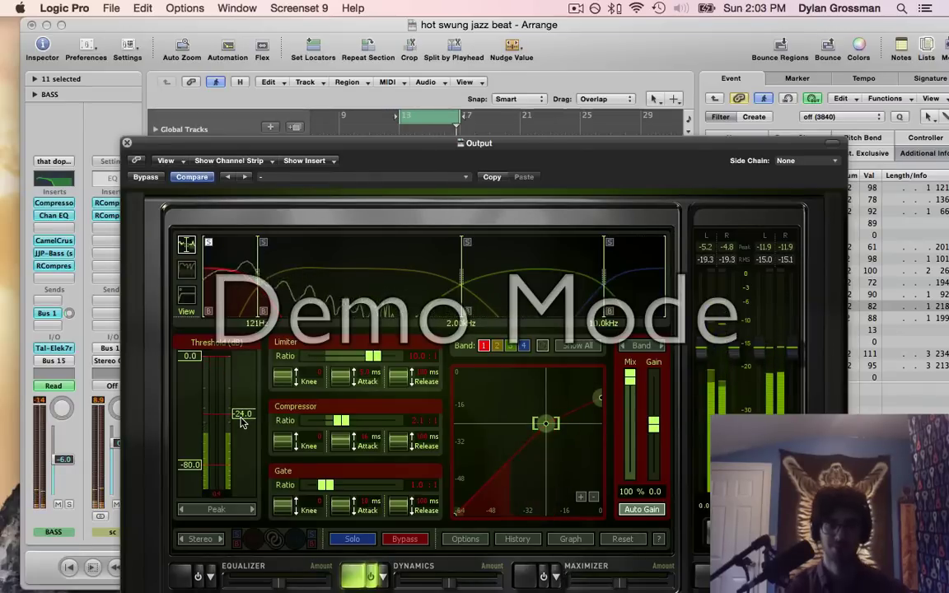
# - Select band 2, tune its compression threshold and set a 75 ms release
pyautogui.click(284, 301)
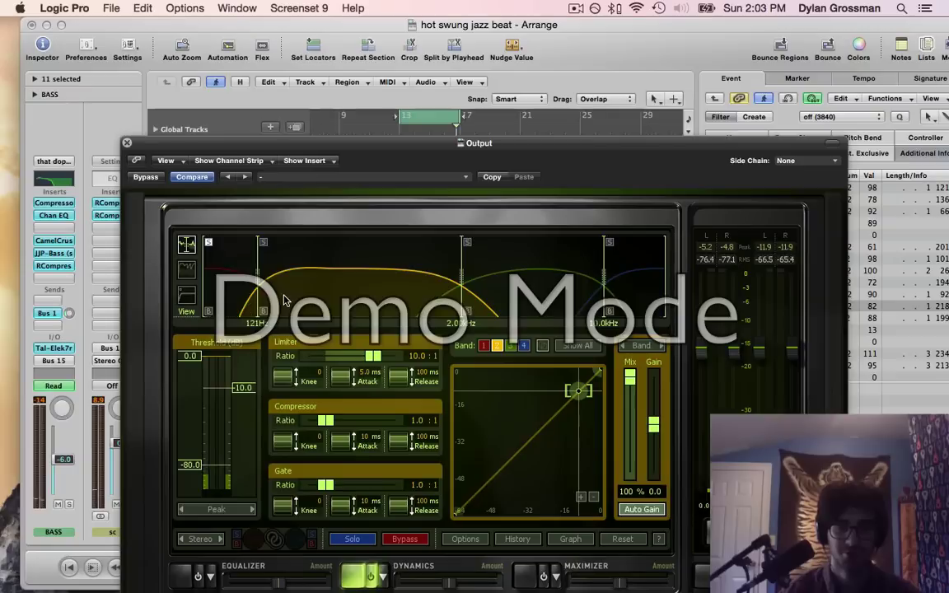
pyautogui.click(210, 245)
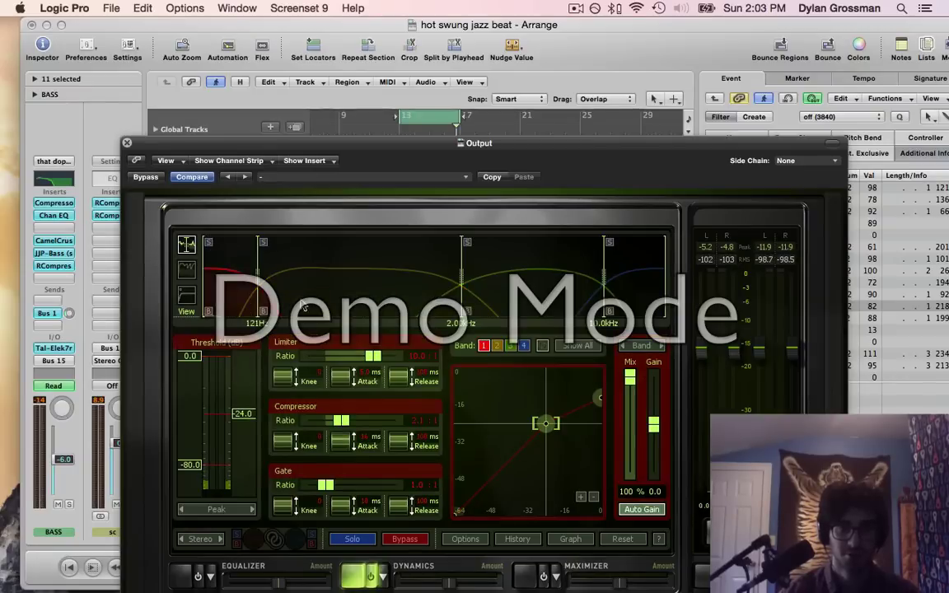
pyautogui.click(268, 250)
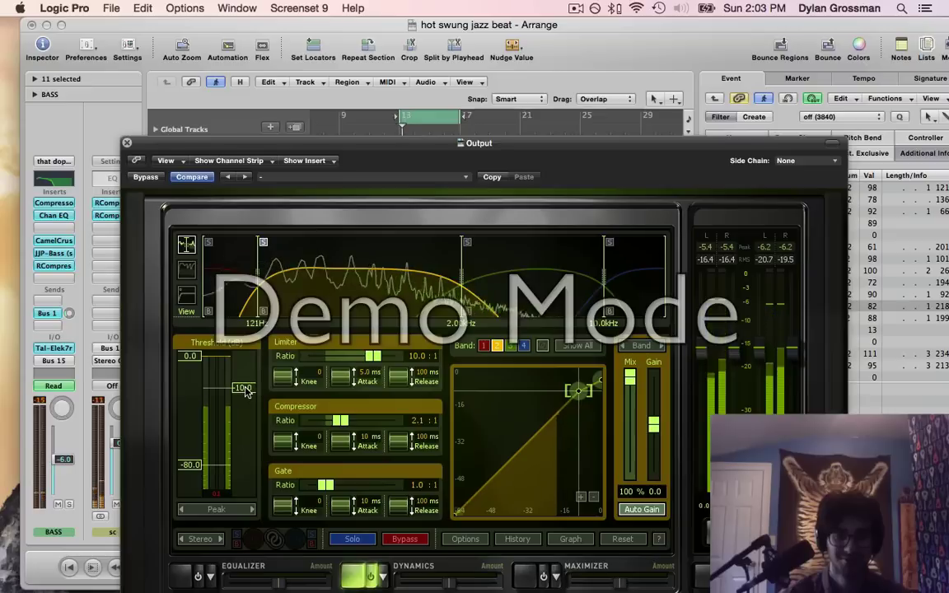
pyautogui.moveTo(217, 387)
pyautogui.mouseDown()
pyautogui.moveTo(245, 409)
pyautogui.moveTo(243, 437)
pyautogui.moveTo(244, 415)
pyautogui.mouseUp()
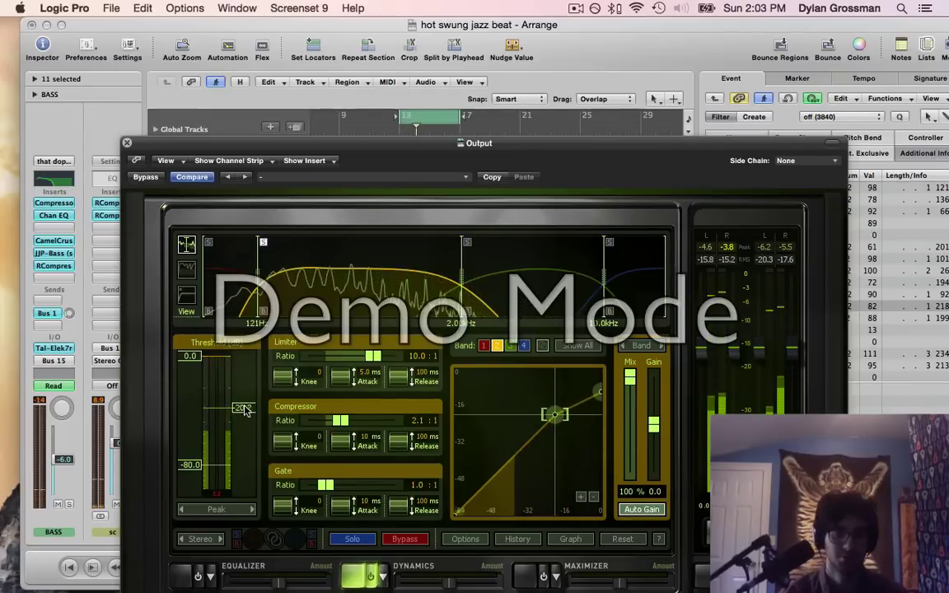
pyautogui.moveTo(244, 418)
pyautogui.mouseDown()
pyautogui.moveTo(245, 404)
pyautogui.moveTo(245, 414)
pyautogui.mouseUp()
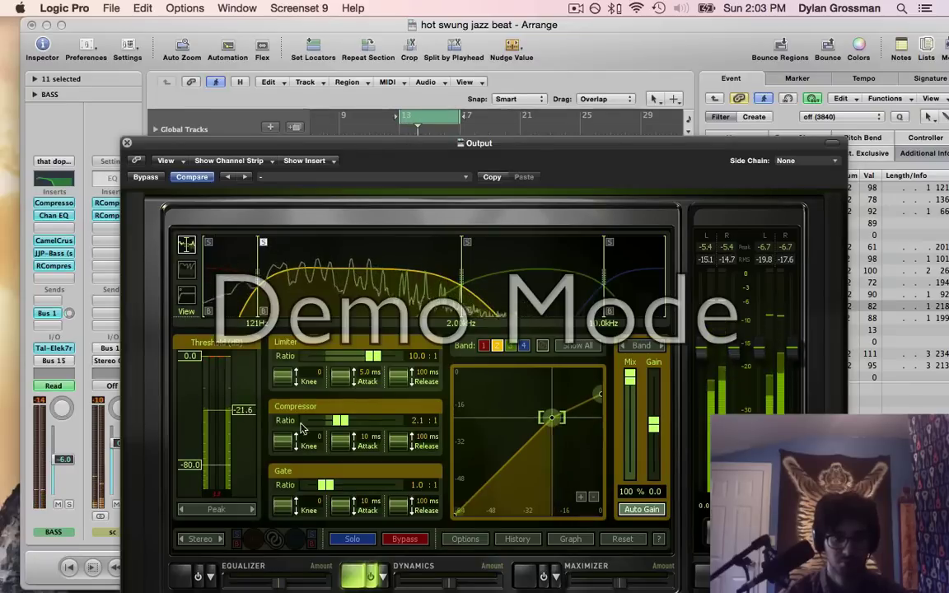
pyautogui.moveTo(403, 445); pyautogui.dragTo(405, 468)
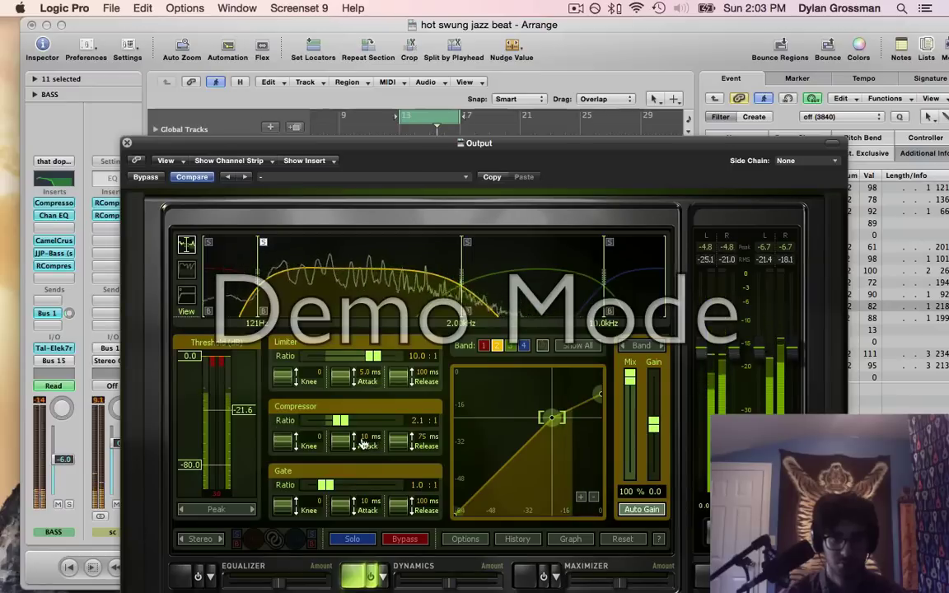
pyautogui.moveTo(240, 417); pyautogui.dragTo(241, 398)
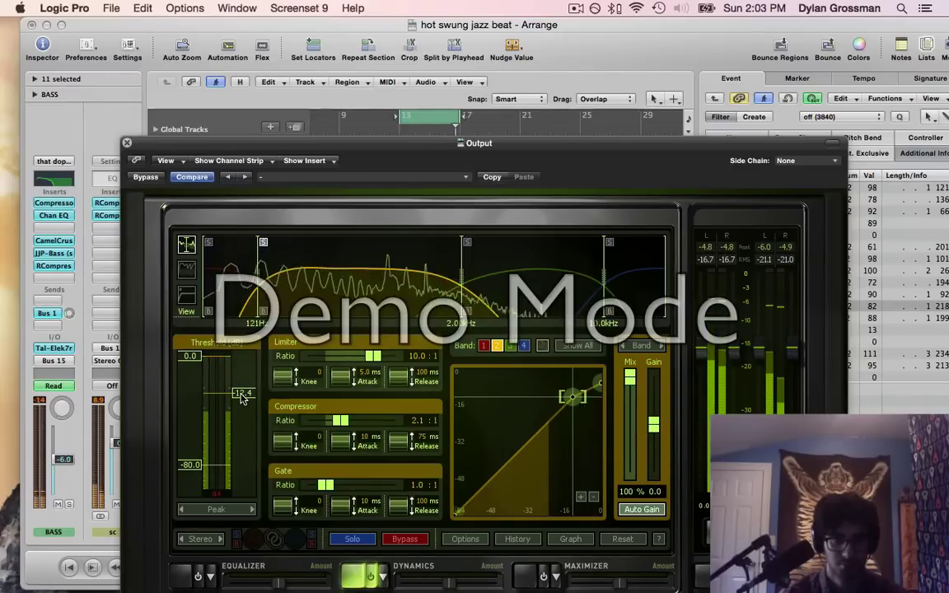
pyautogui.moveTo(242, 398)
pyautogui.mouseDown()
pyautogui.moveTo(242, 418)
pyautogui.moveTo(242, 407)
pyautogui.mouseUp()
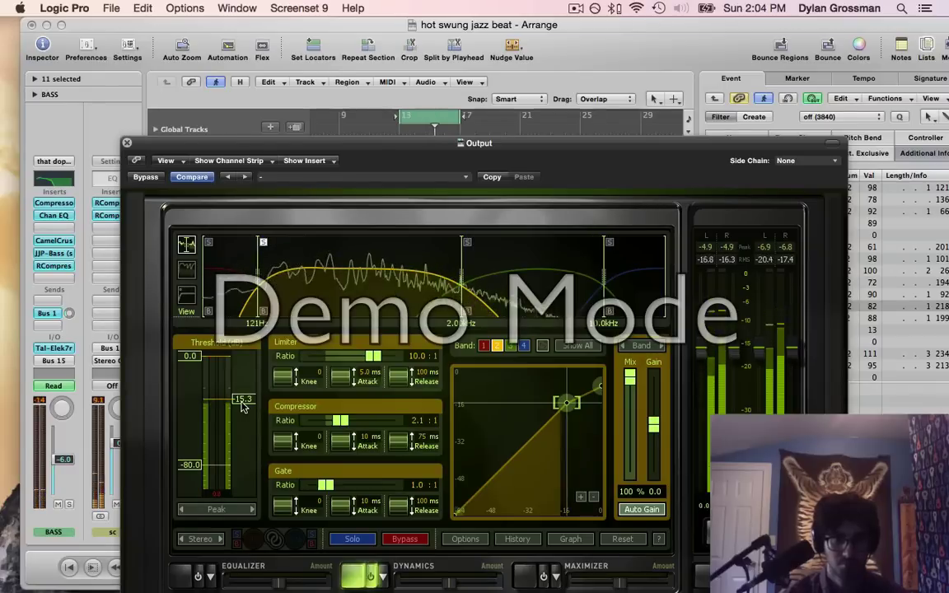
pyautogui.click(466, 244)
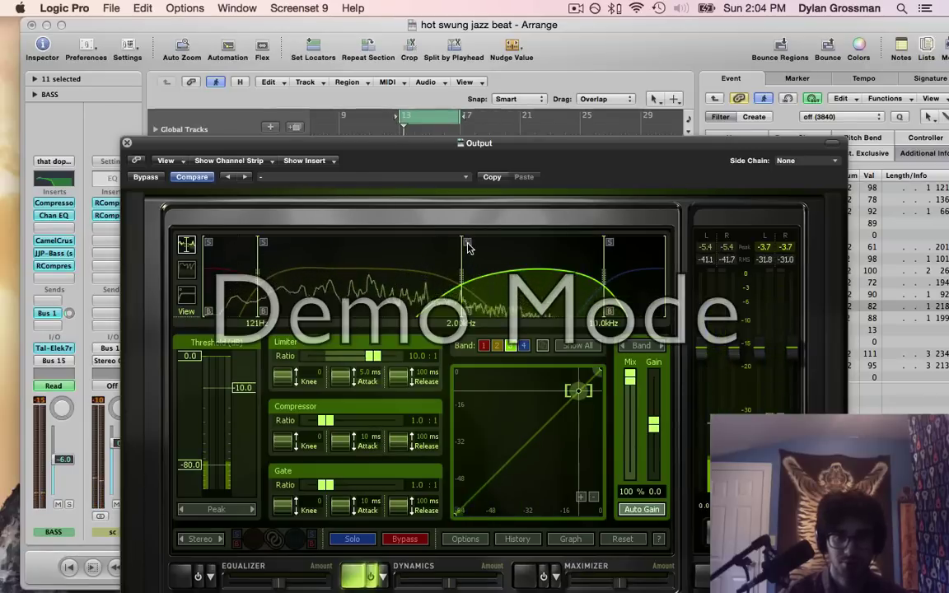
# - Compress Ozone's band 3 with a -30.4 dB threshold, about 2.1:1 ratio and 163 ms release
pyautogui.moveTo(242, 389); pyautogui.dragTo(240, 429)
pyautogui.moveTo(326, 421); pyautogui.dragTo(340, 426)
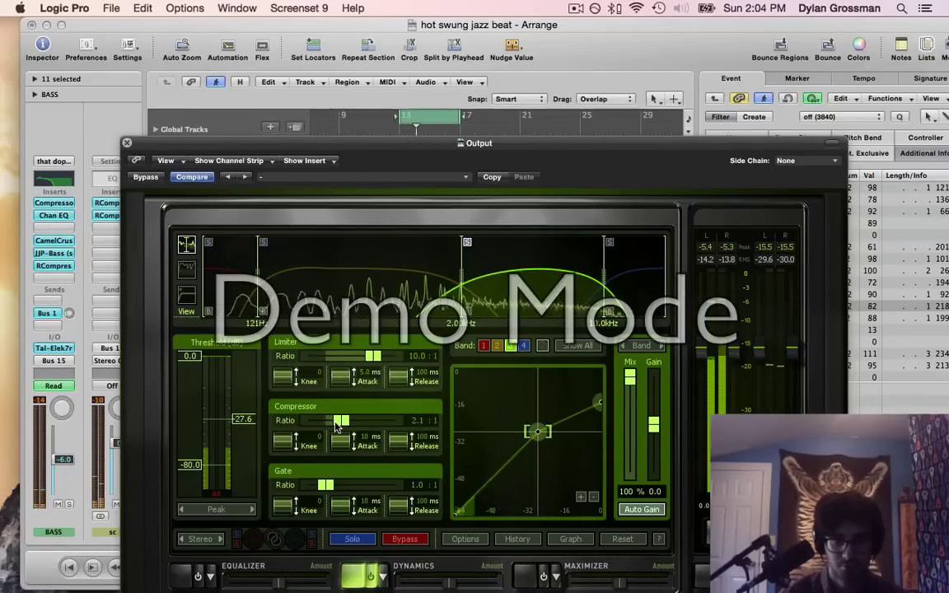
pyautogui.moveTo(241, 421); pyautogui.dragTo(242, 431)
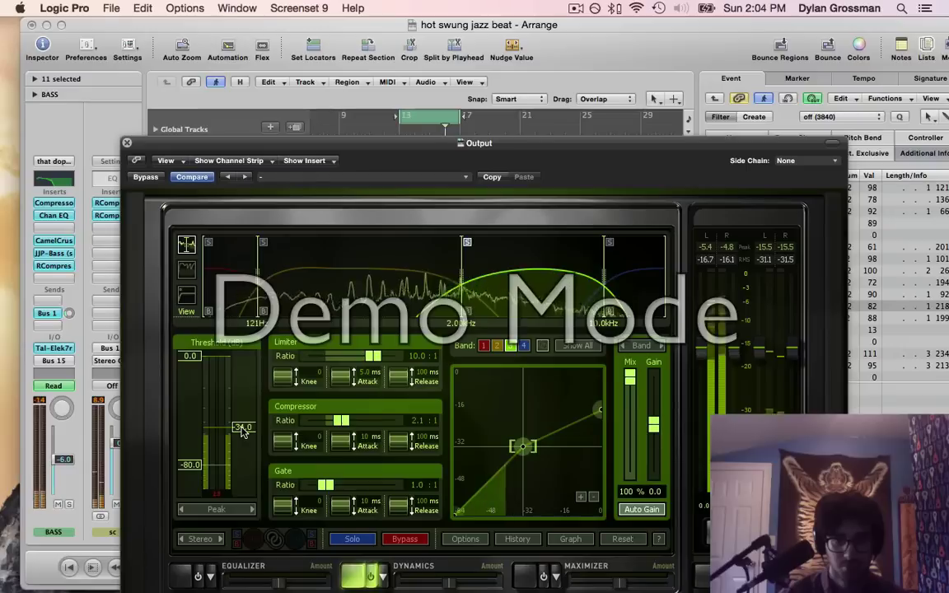
pyautogui.moveTo(243, 432); pyautogui.dragTo(243, 412)
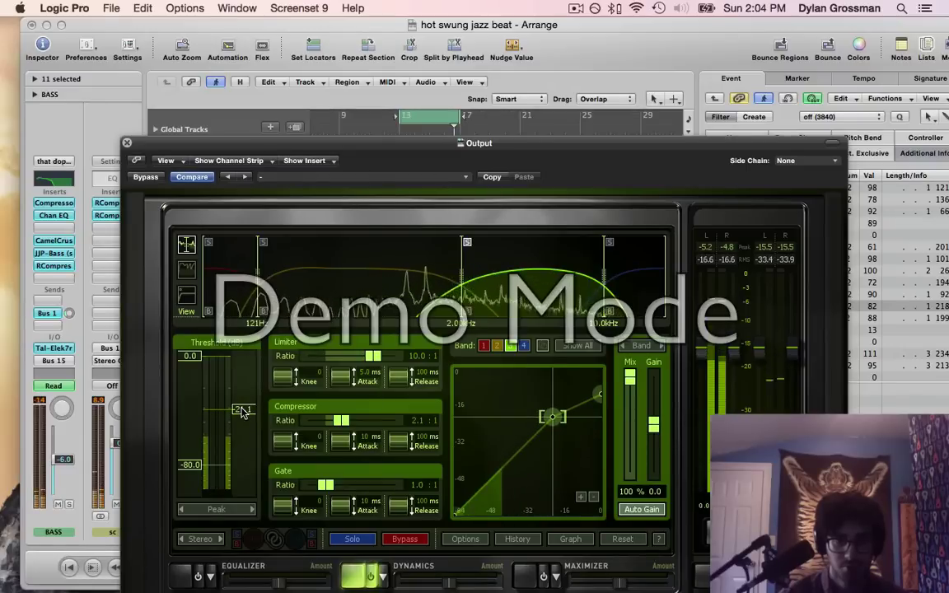
pyautogui.moveTo(243, 412); pyautogui.dragTo(244, 435)
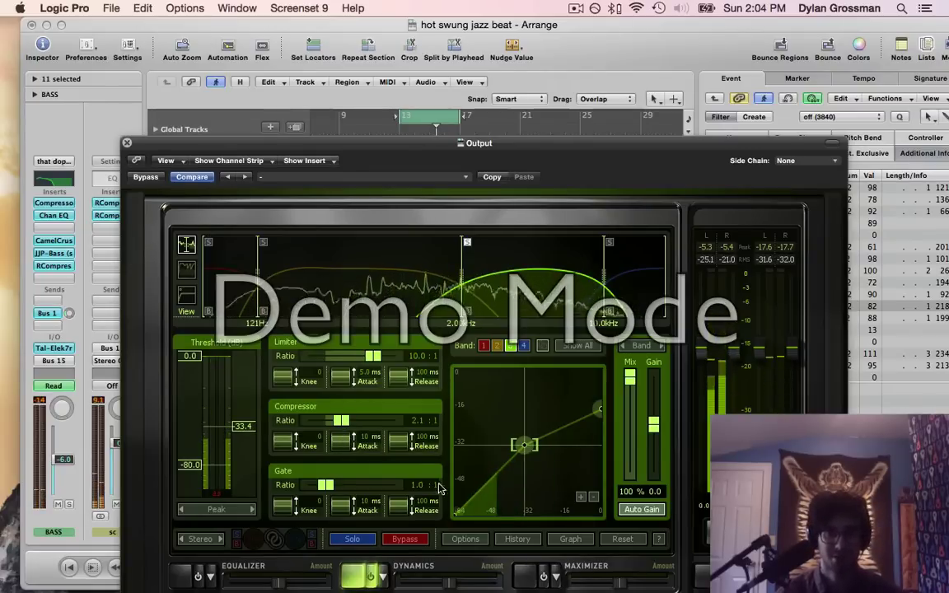
pyautogui.moveTo(246, 433); pyautogui.dragTo(256, 428)
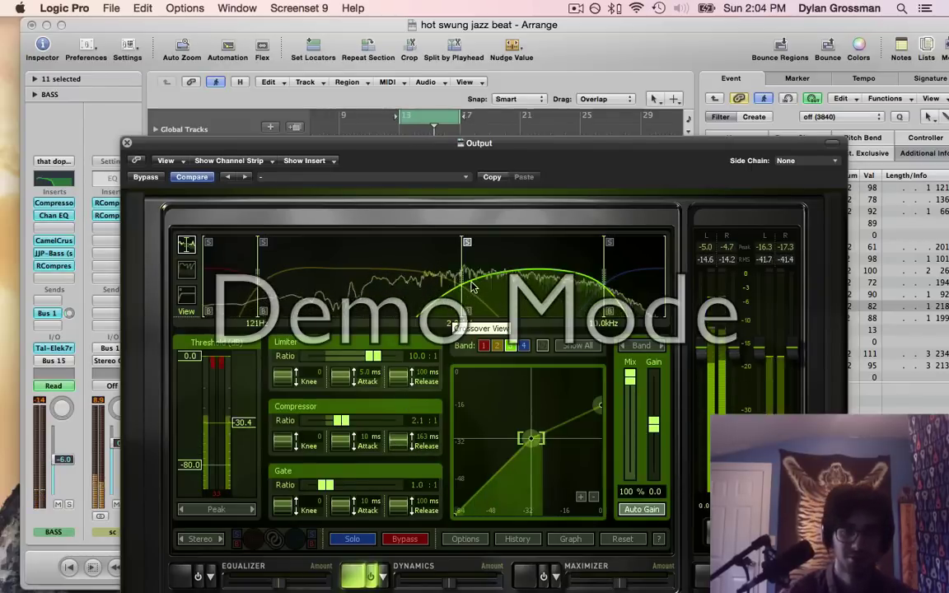
pyautogui.click(640, 289)
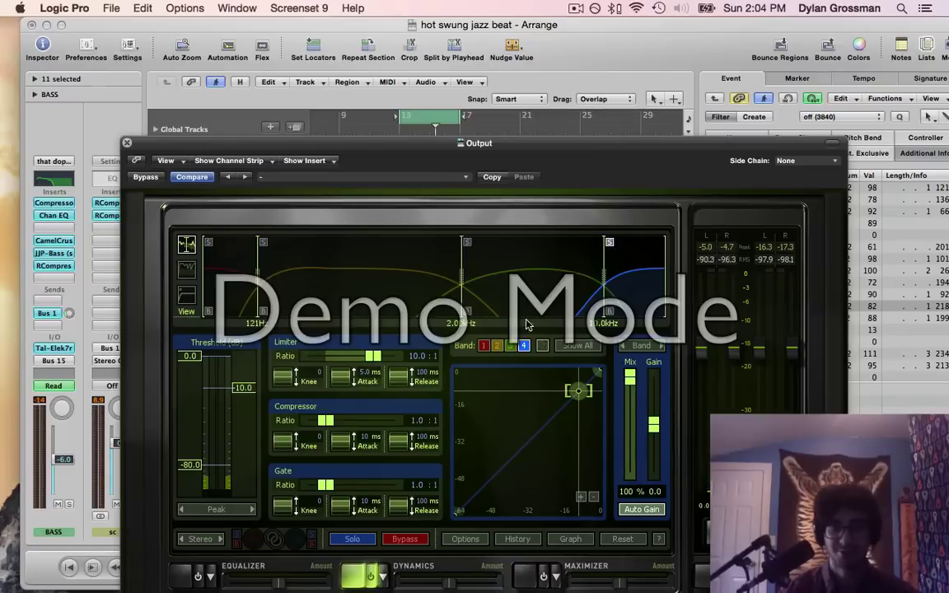
# - Give band 4 a -41.5 dB threshold, 2.1:1 ratio and 118 ms release, then display all four bands
pyautogui.click(610, 245)
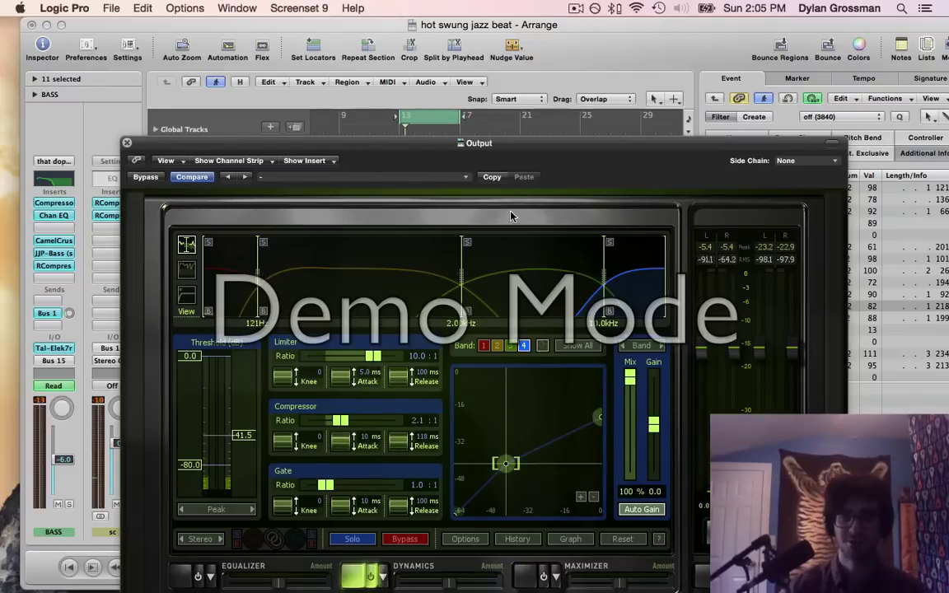
pyautogui.moveTo(364, 145); pyautogui.dragTo(347, 84)
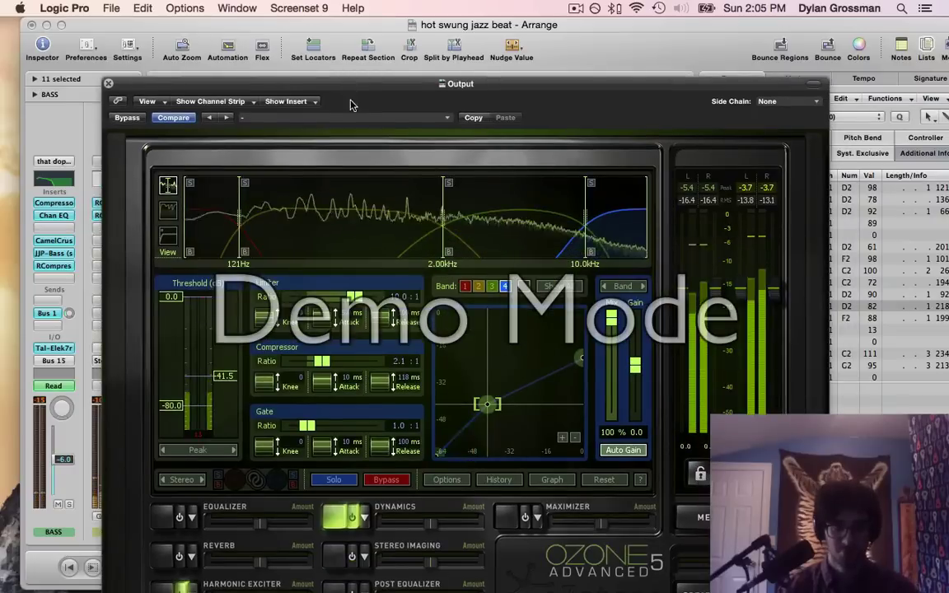
pyautogui.click(558, 288)
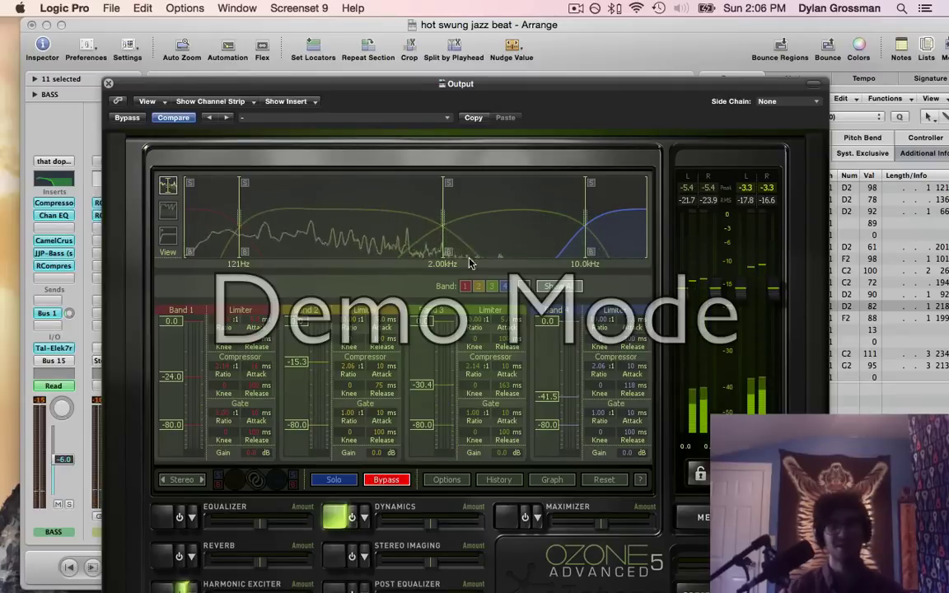
# - Restart playback and compare the Dynamics module bypassed and re-enabled
pyautogui.press('space')
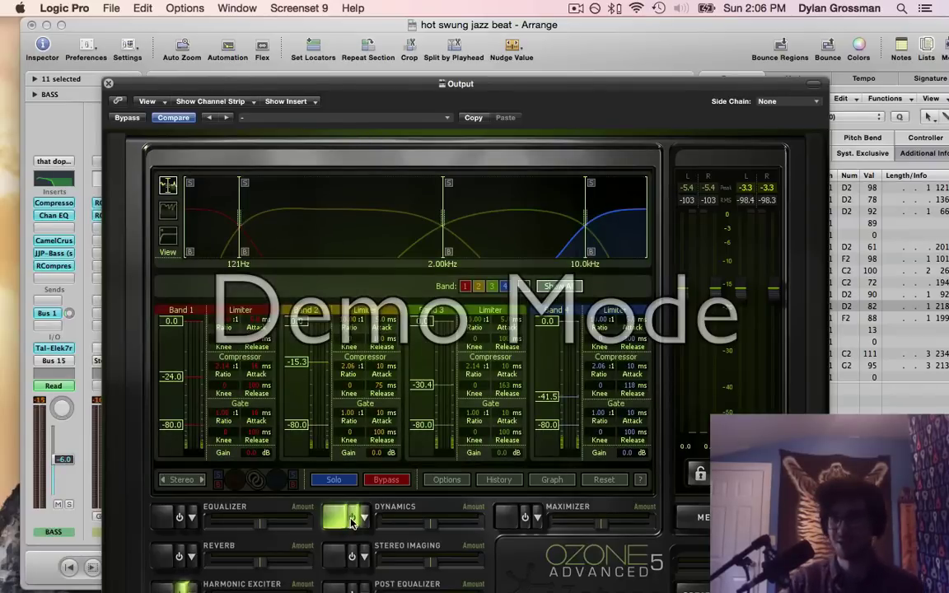
pyautogui.press('space')
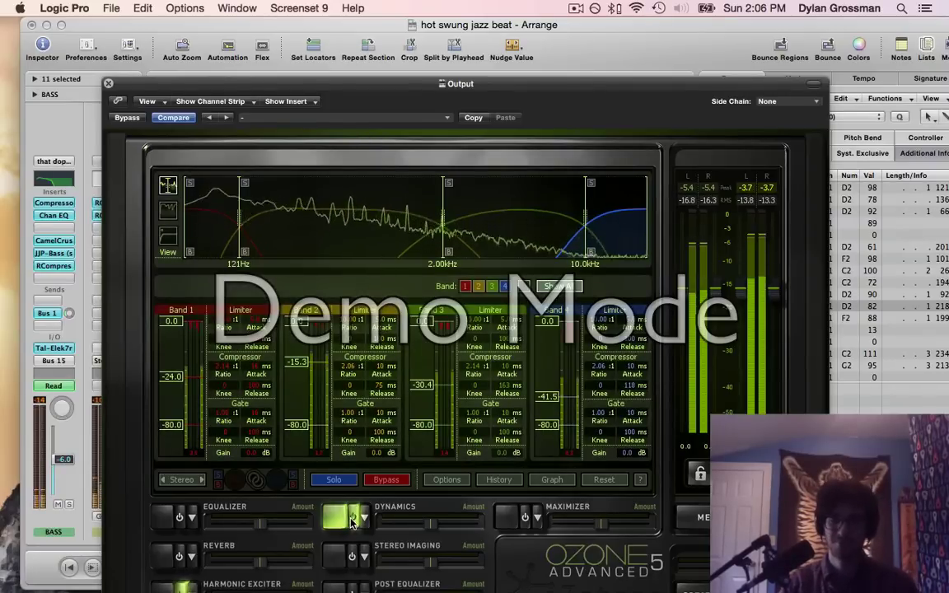
pyautogui.click(352, 520)
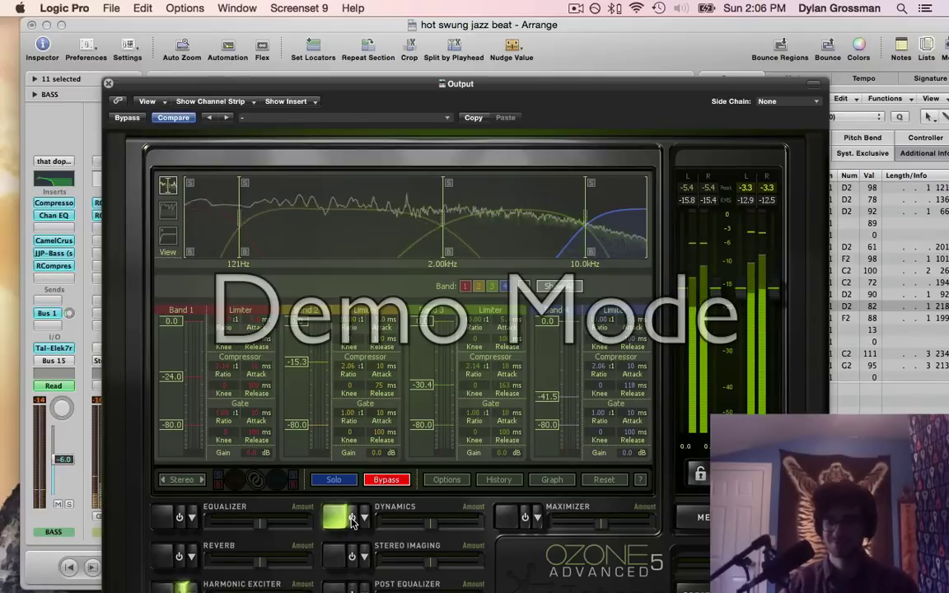
pyautogui.click(352, 519)
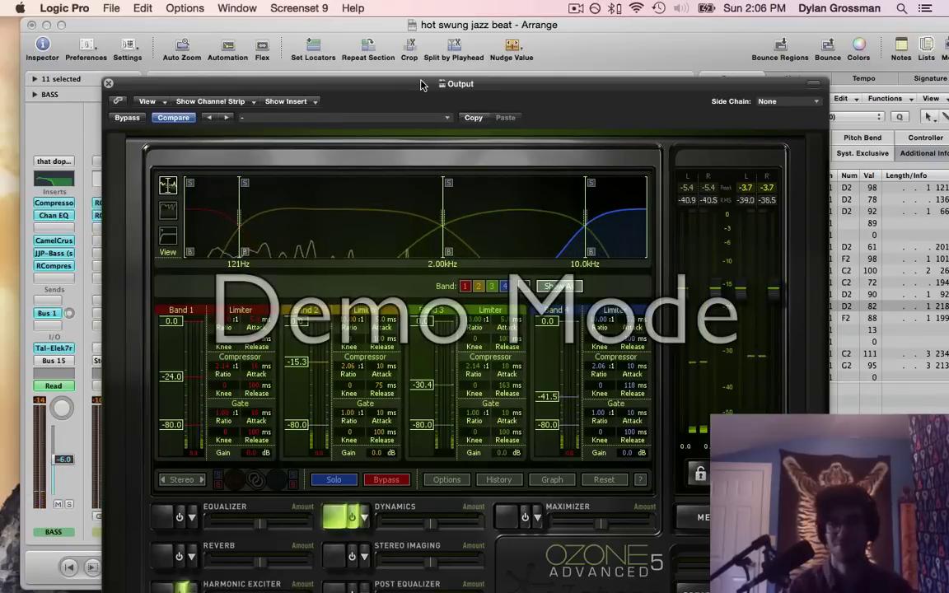
# - Play the beat again and raise the Dynamics Amount slider
pyautogui.moveTo(421, 85); pyautogui.dragTo(425, 25)
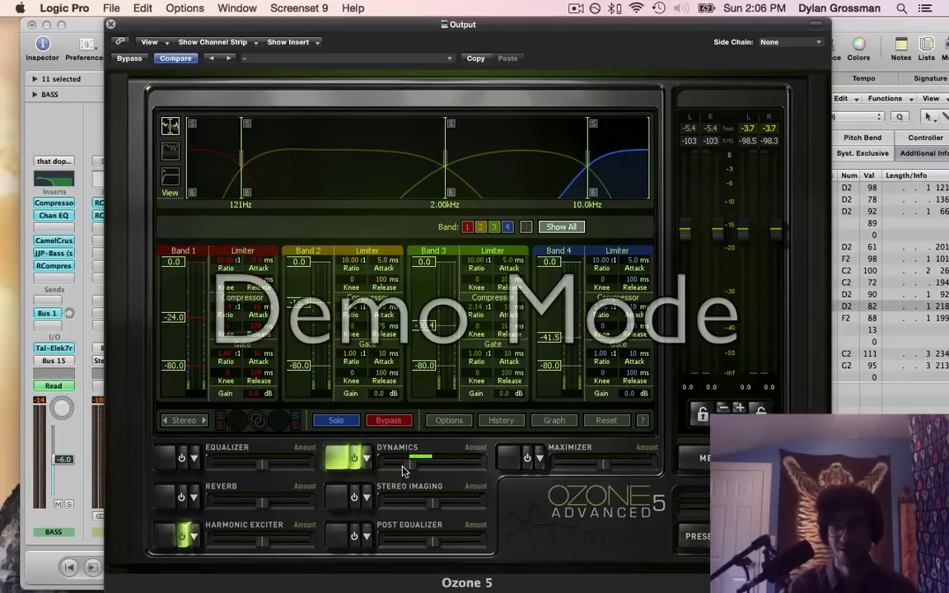
pyautogui.press('space')
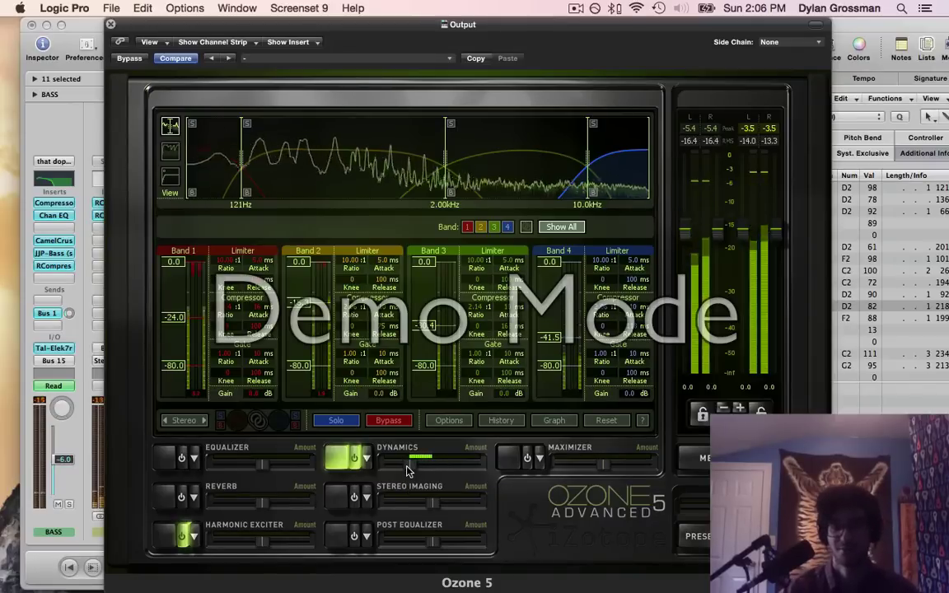
pyautogui.moveTo(406, 470); pyautogui.dragTo(558, 475)
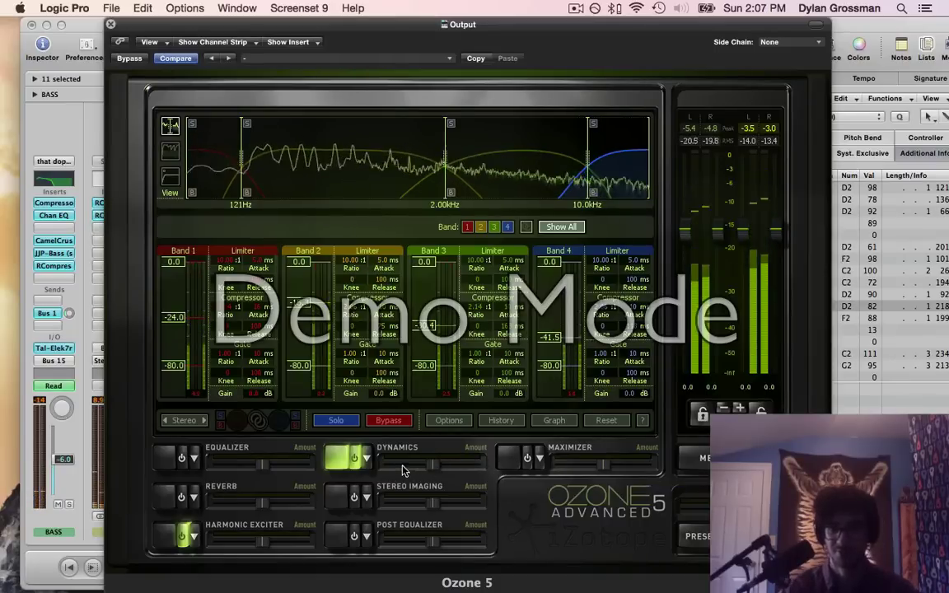
# - Switch Dynamics off, enable the Stereo Imaging module and solo Band 1
pyautogui.click(354, 458)
pyautogui.click(345, 500)
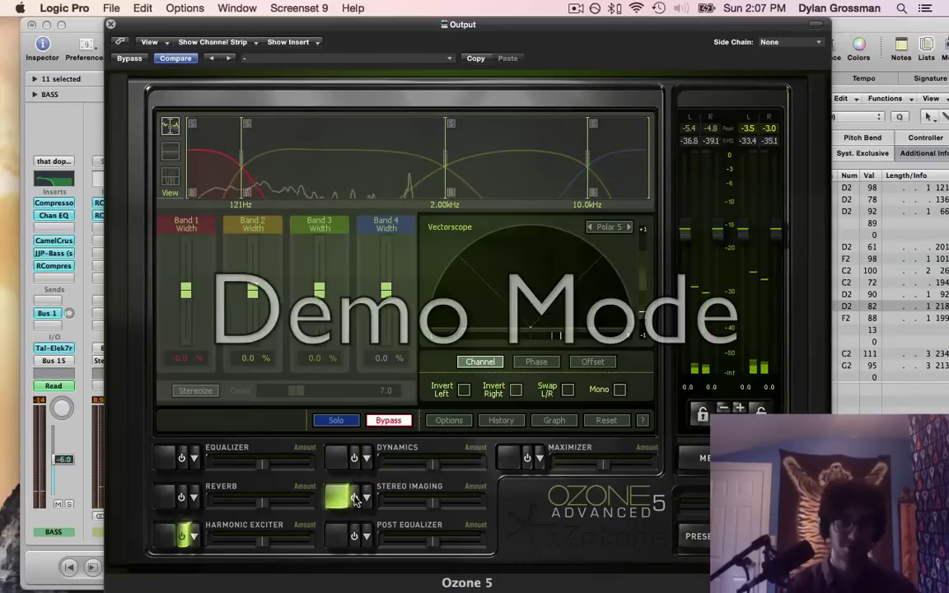
pyautogui.click(355, 499)
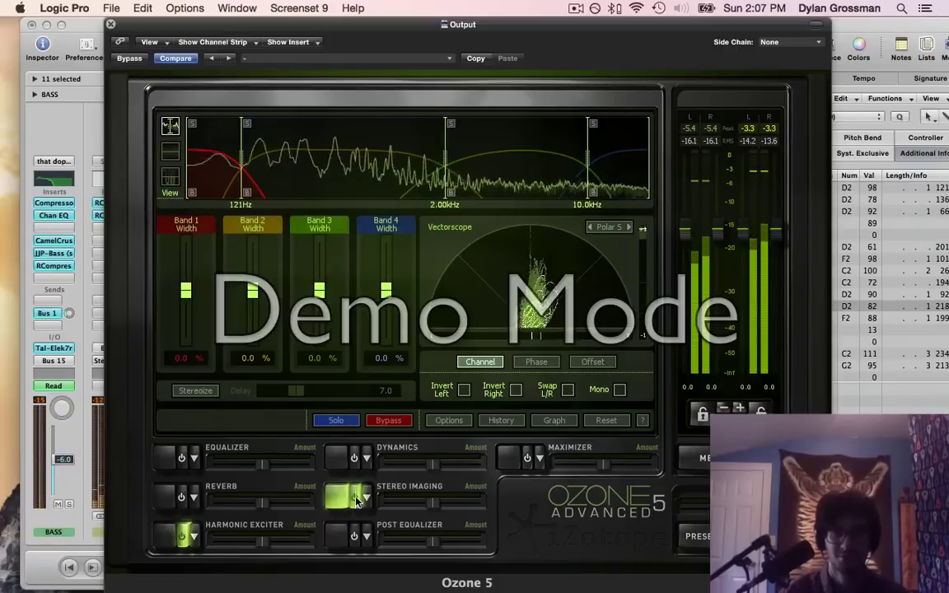
pyautogui.click(193, 124)
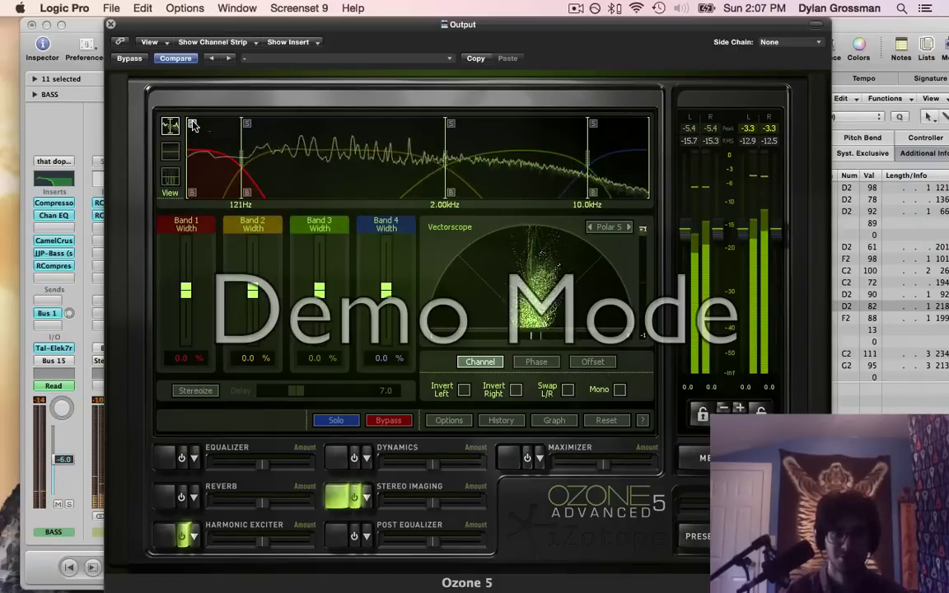
# - Set the Band 1–4 stereo widths to -100%, -100%, 46.9% and 89.1%
pyautogui.moveTo(186, 290); pyautogui.dragTo(186, 360)
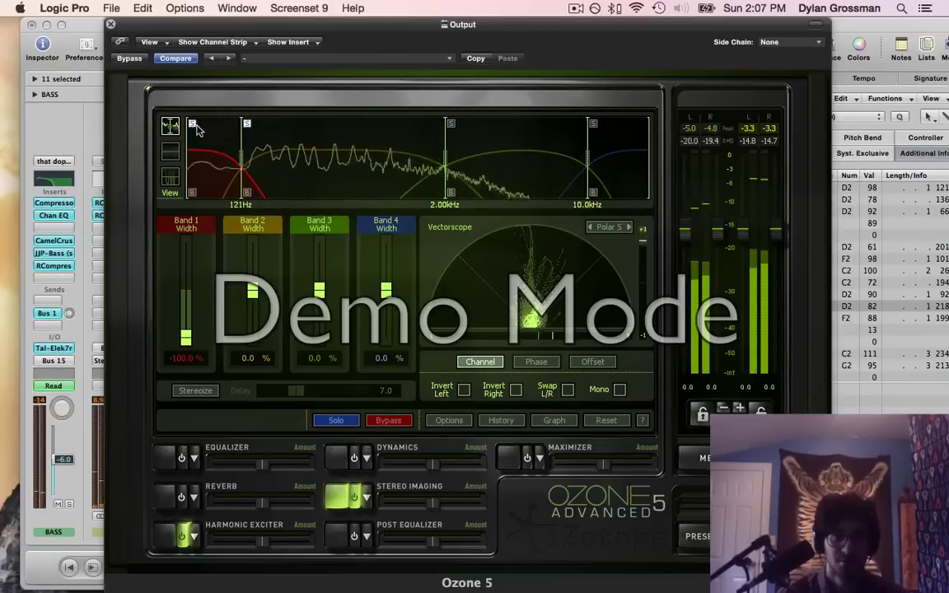
pyautogui.moveTo(255, 302); pyautogui.dragTo(251, 240)
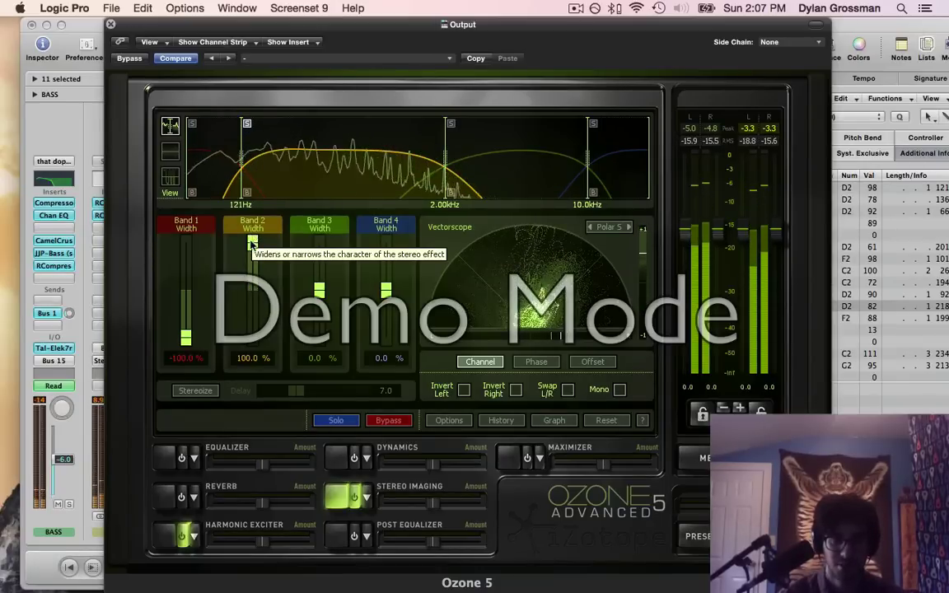
pyautogui.moveTo(252, 244); pyautogui.dragTo(247, 356)
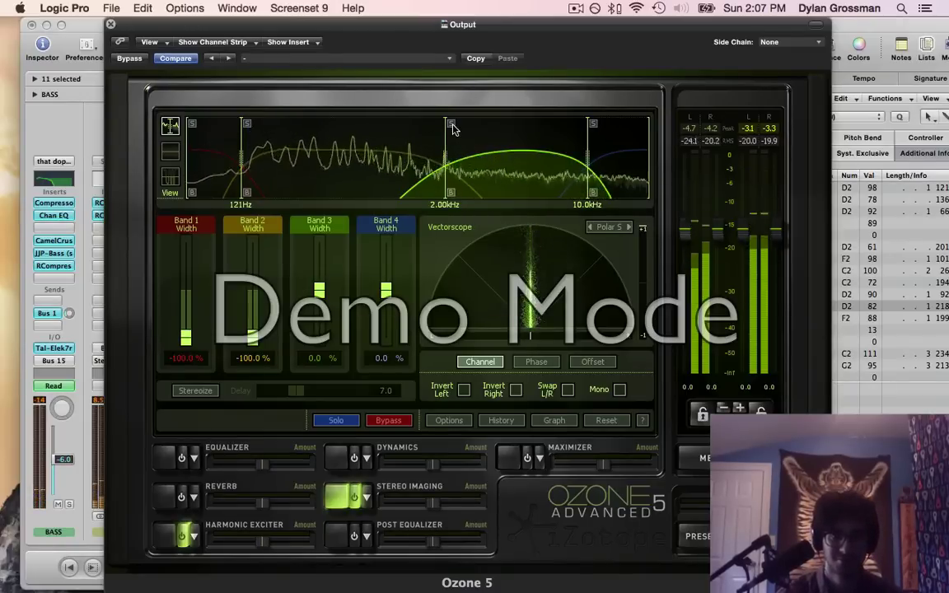
pyautogui.moveTo(330, 302); pyautogui.dragTo(322, 275)
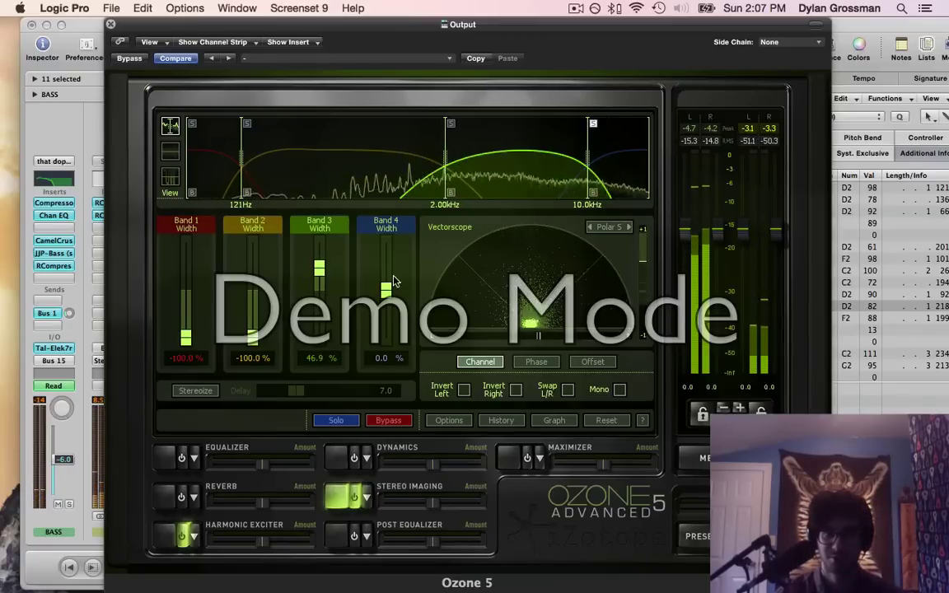
pyautogui.moveTo(387, 287); pyautogui.dragTo(385, 251)
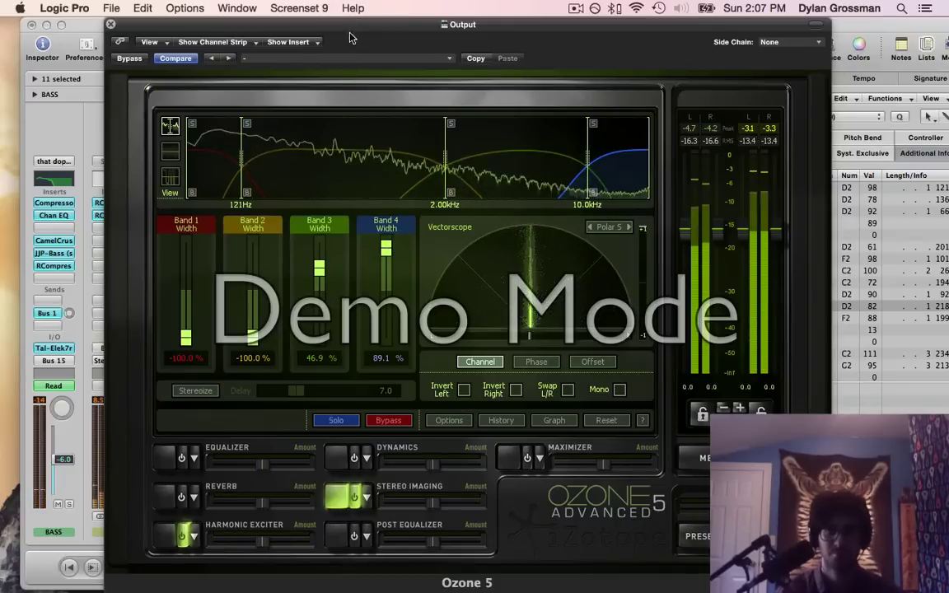
pyautogui.moveTo(361, 66); pyautogui.dragTo(339, 156)
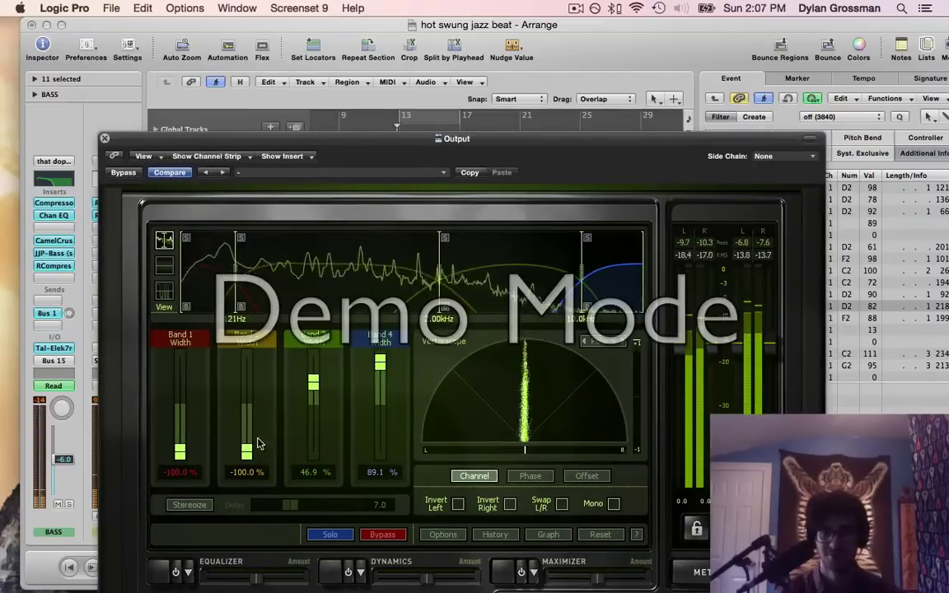
# - Reset Band 2's width to 0.0% and compare Stereo Imaging bypassed and active several times
pyautogui.moveTo(246, 450); pyautogui.dragTo(248, 412)
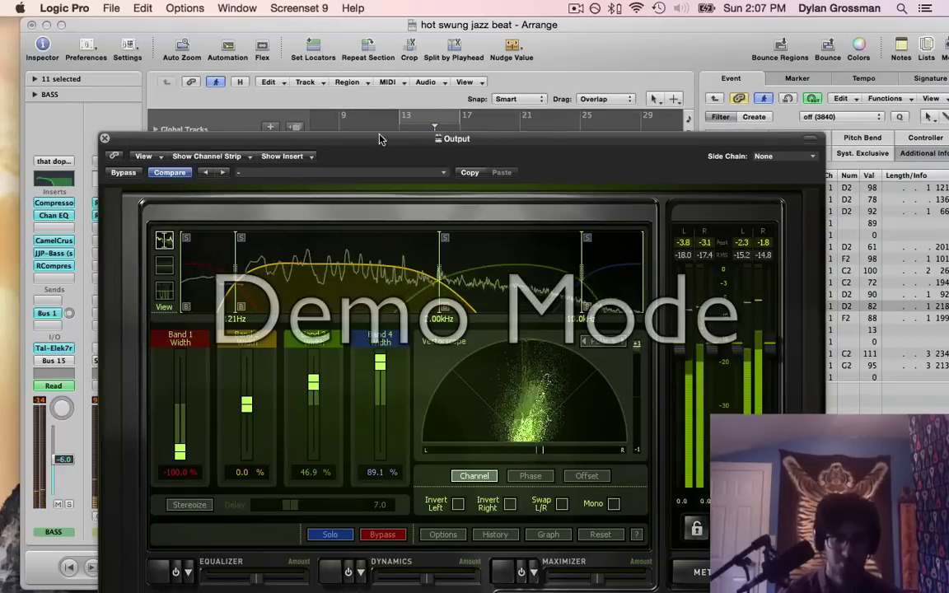
pyautogui.moveTo(341, 139); pyautogui.dragTo(311, 25)
pyautogui.click(318, 498)
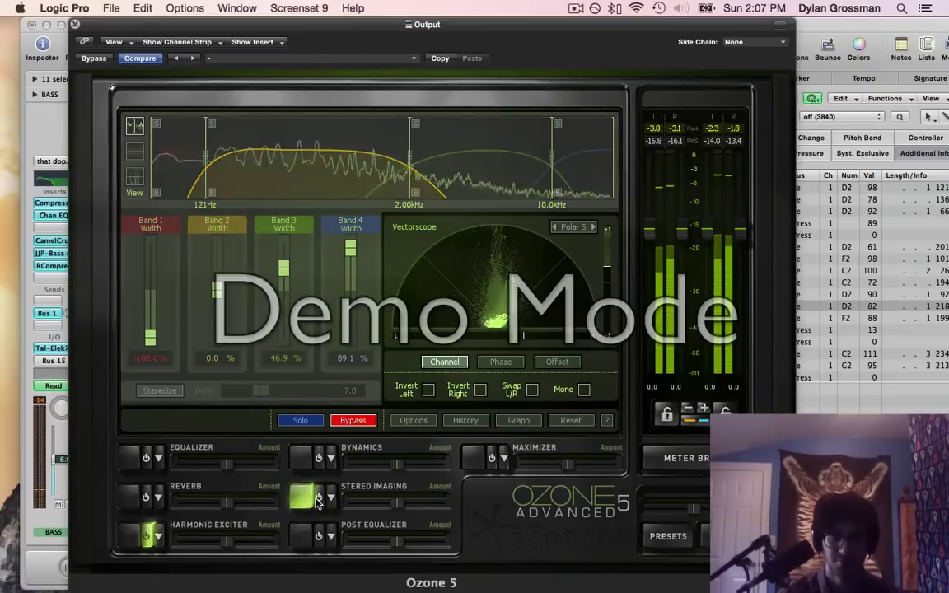
pyautogui.moveTo(449, 24); pyautogui.dragTo(412, 48)
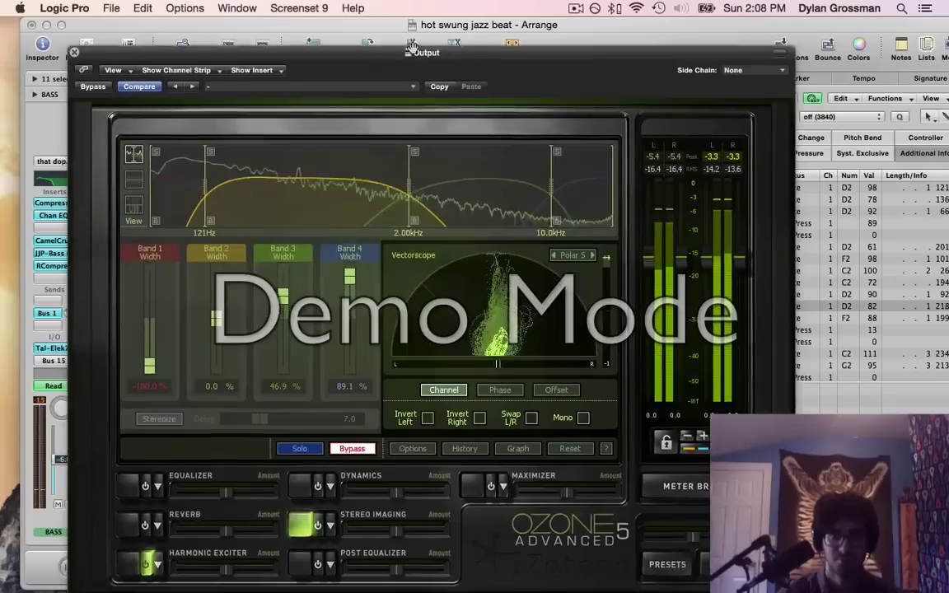
pyautogui.click(316, 523)
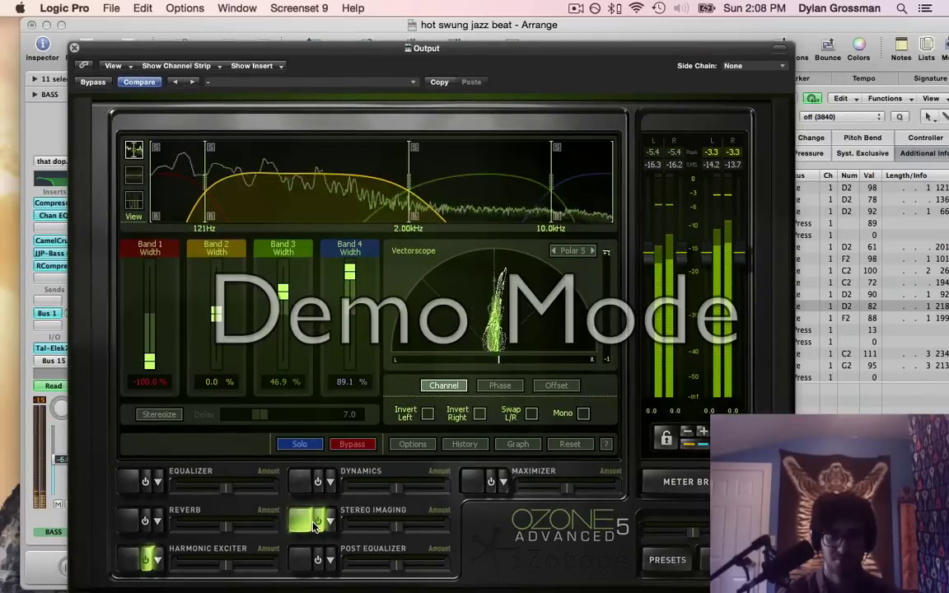
pyautogui.click(316, 524)
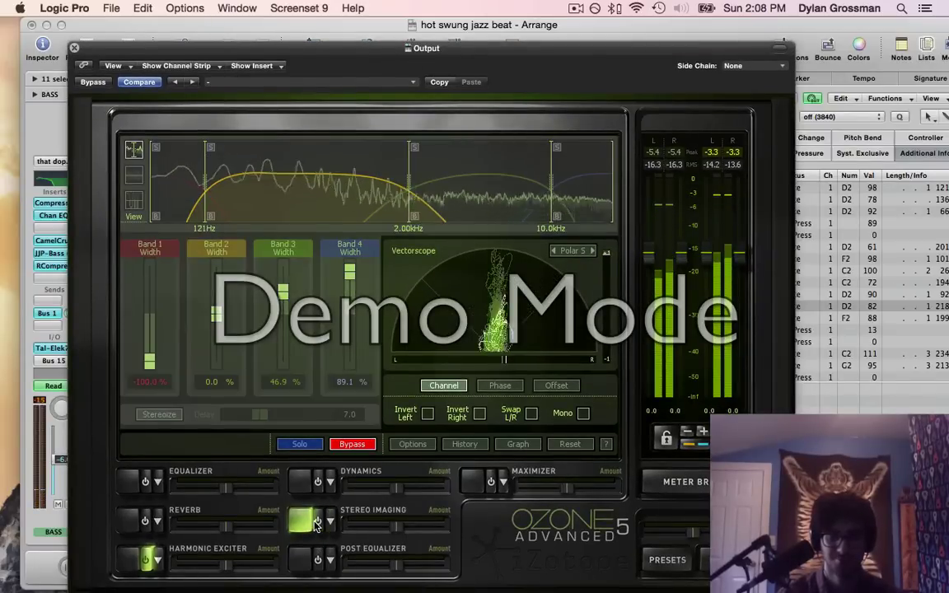
pyautogui.click(315, 523)
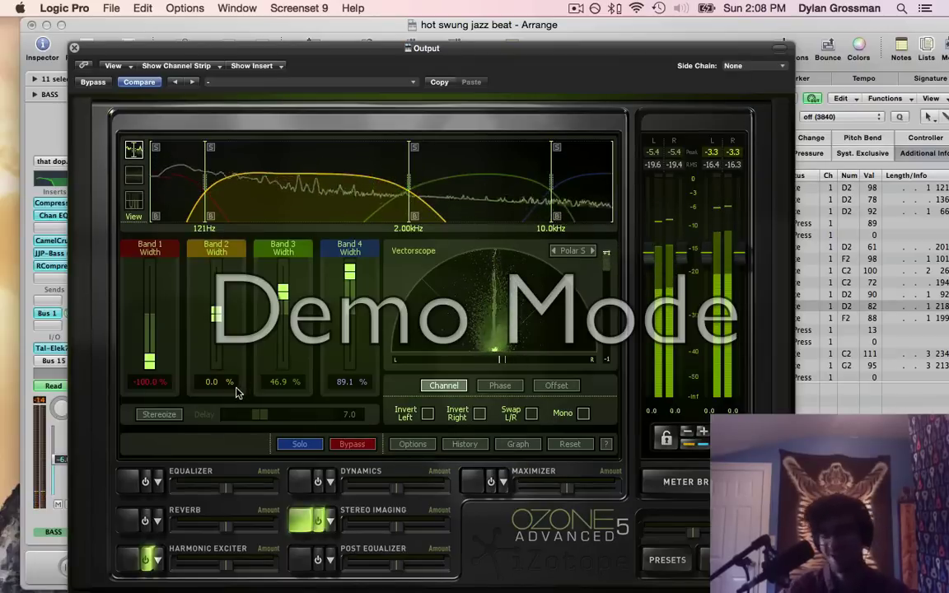
# - Enable Stereoize with a 14.1 delay and compare it on and off
pyautogui.click(174, 416)
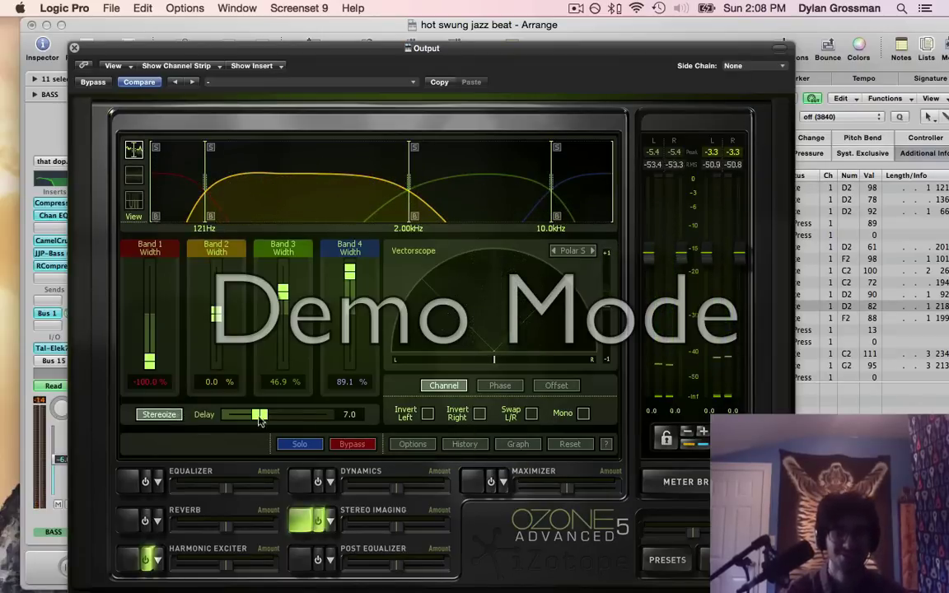
pyautogui.moveTo(269, 421); pyautogui.dragTo(299, 424)
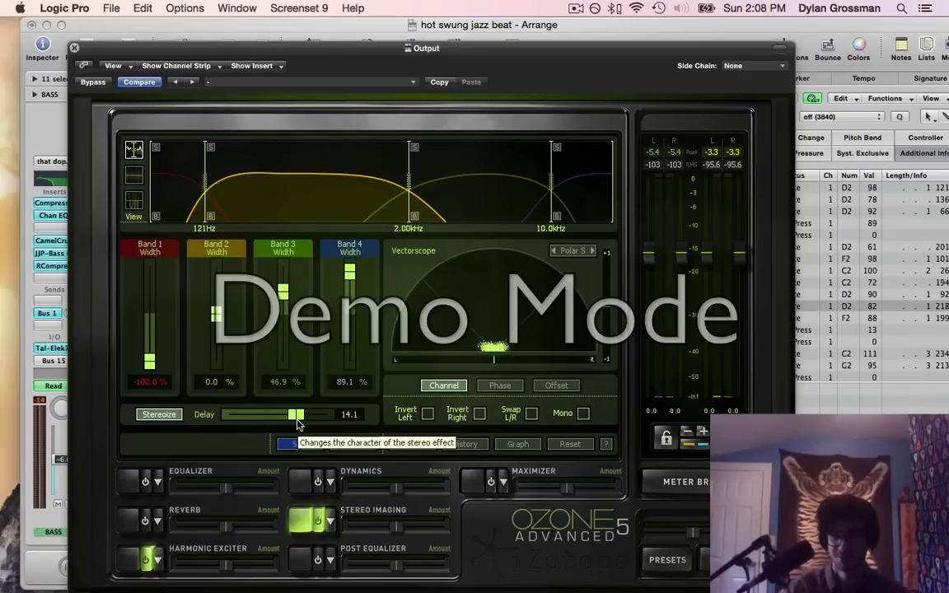
pyautogui.click(163, 415)
pyautogui.click(162, 415)
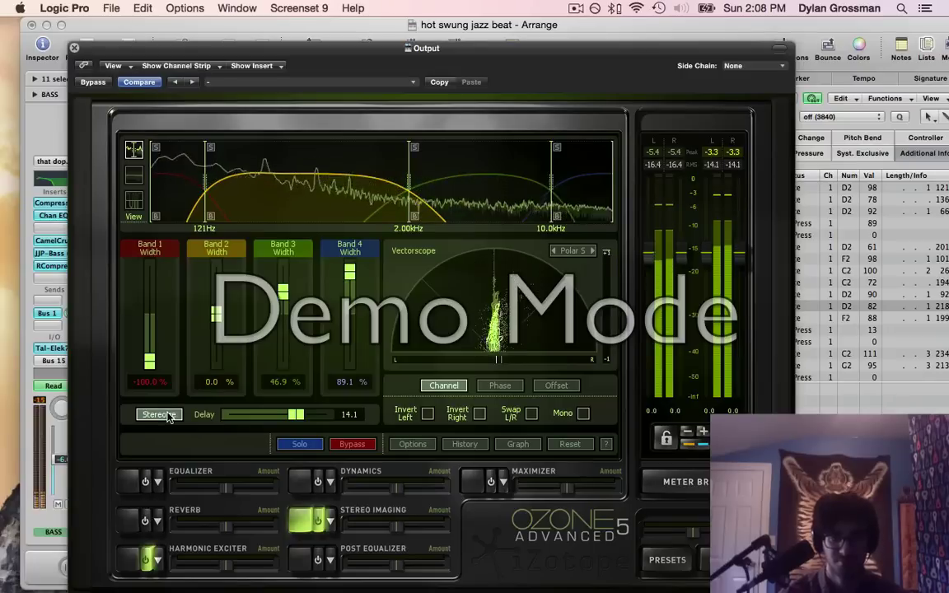
# - Try Stereoize delays around 19 and 14.6, settle on 5.8, then switch Stereoize off
pyautogui.moveTo(302, 421); pyautogui.dragTo(350, 416)
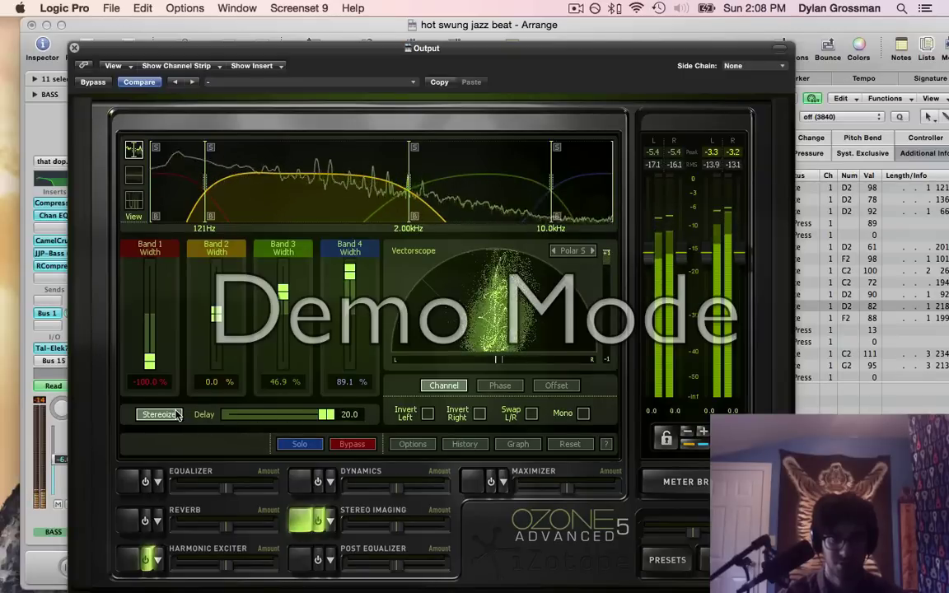
pyautogui.moveTo(324, 423); pyautogui.dragTo(262, 423)
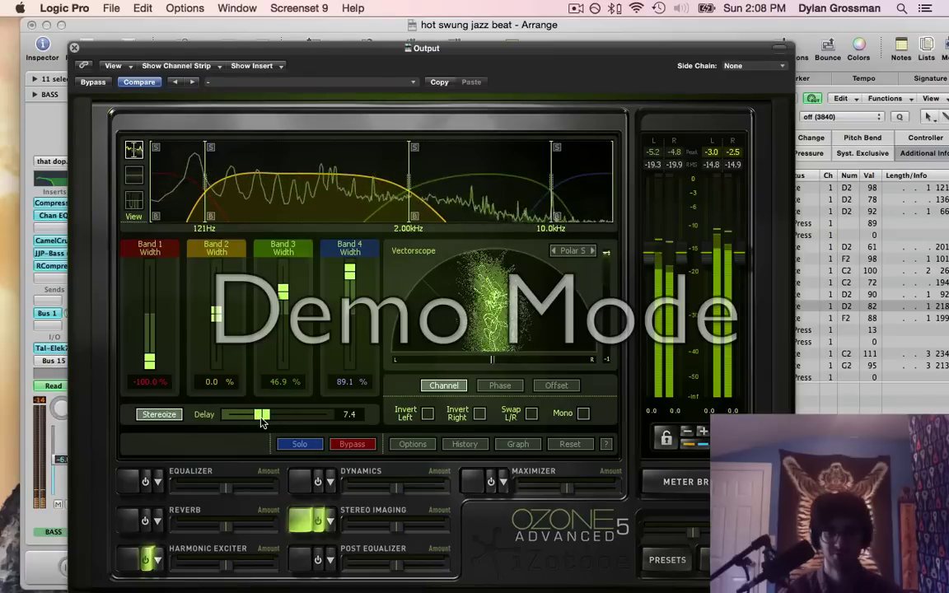
pyautogui.click(159, 416)
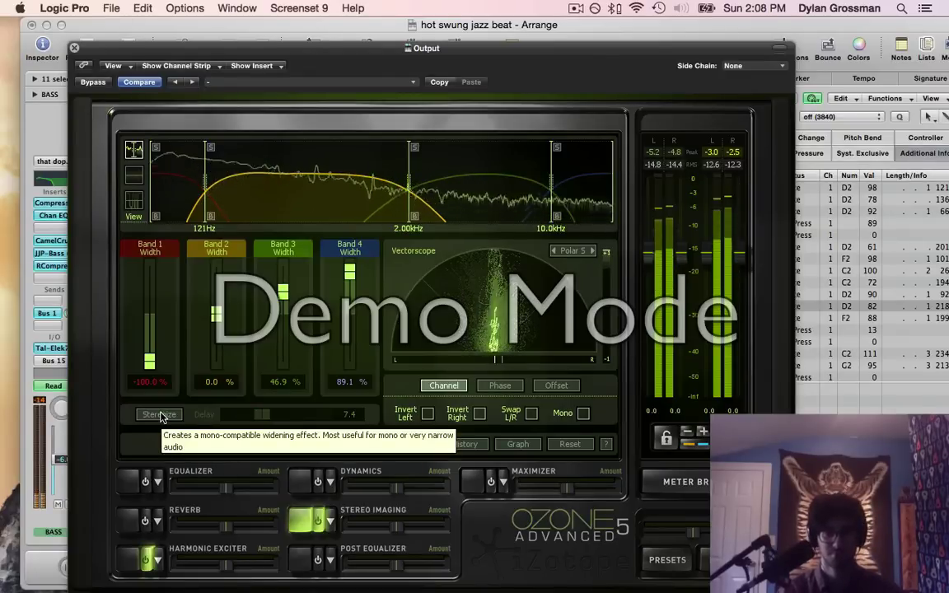
pyautogui.click(159, 415)
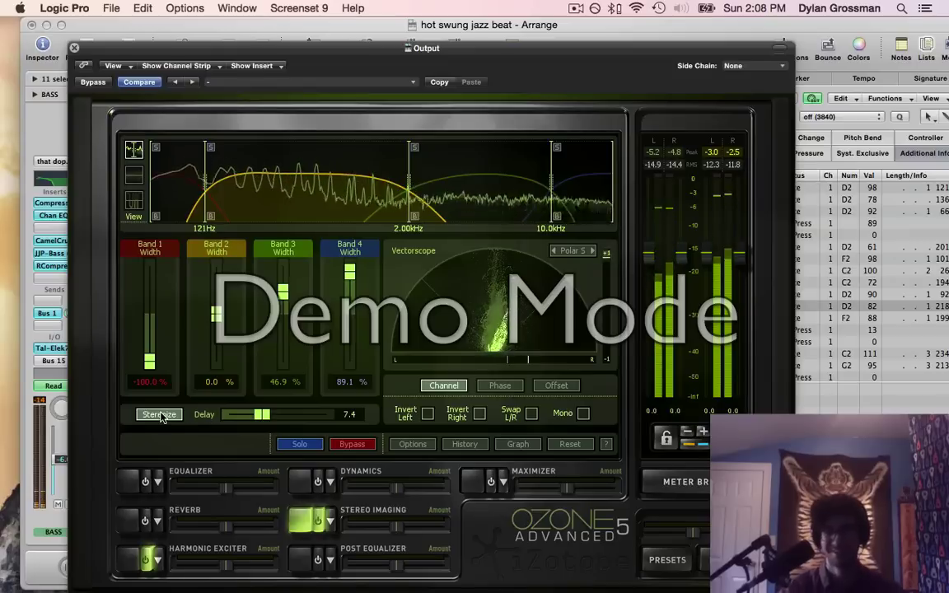
pyautogui.moveTo(262, 416); pyautogui.dragTo(255, 417)
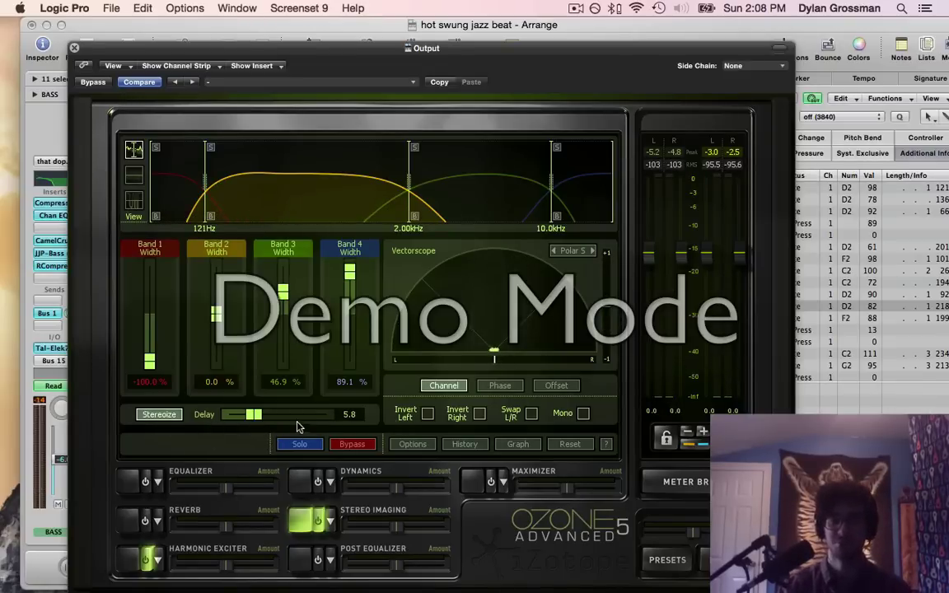
pyautogui.click(171, 419)
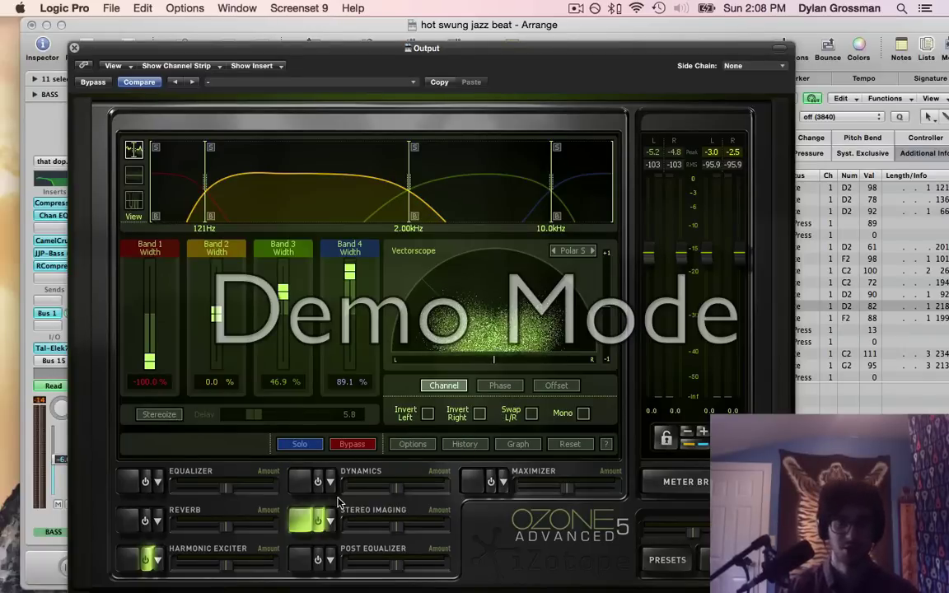
# - Re-enable Stereoize, compare Stereo Imaging in and out, and turn the Dynamics module on
pyautogui.click(173, 417)
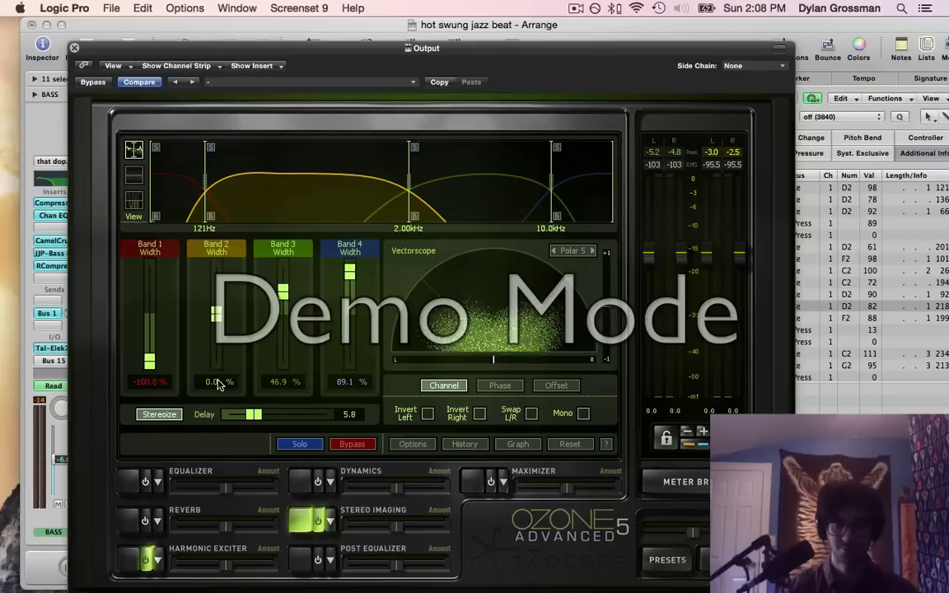
pyautogui.click(315, 519)
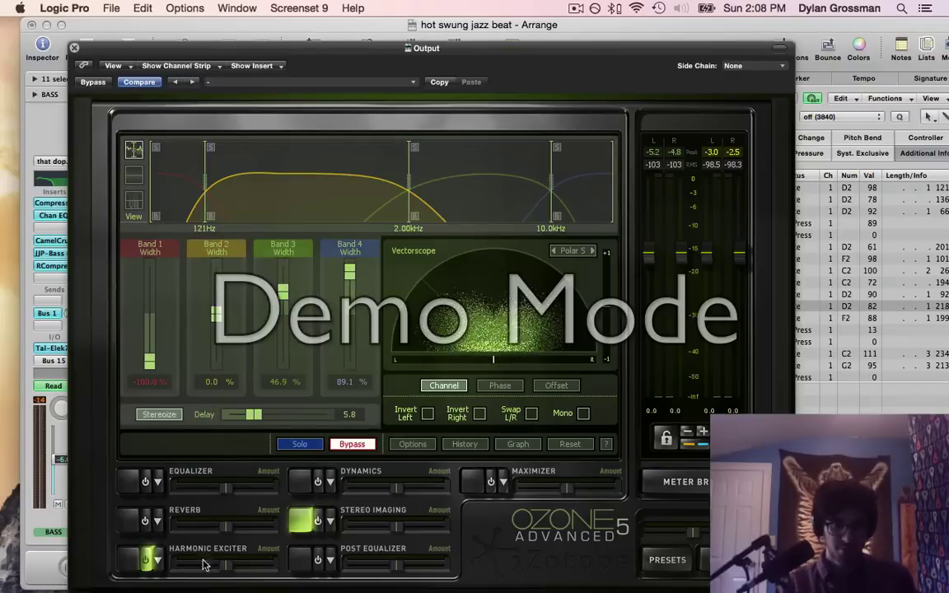
pyautogui.click(147, 561)
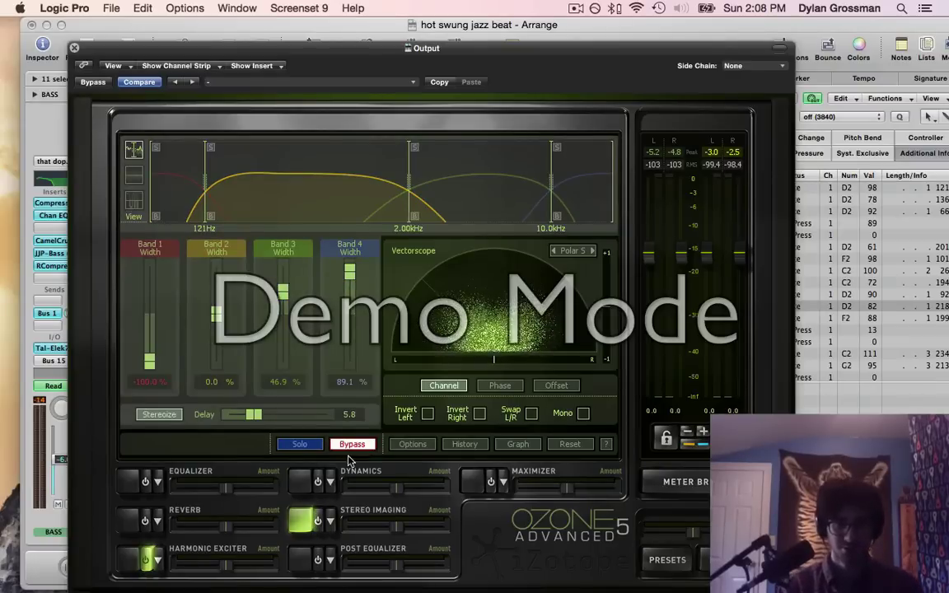
pyautogui.click(318, 484)
pyautogui.click(305, 520)
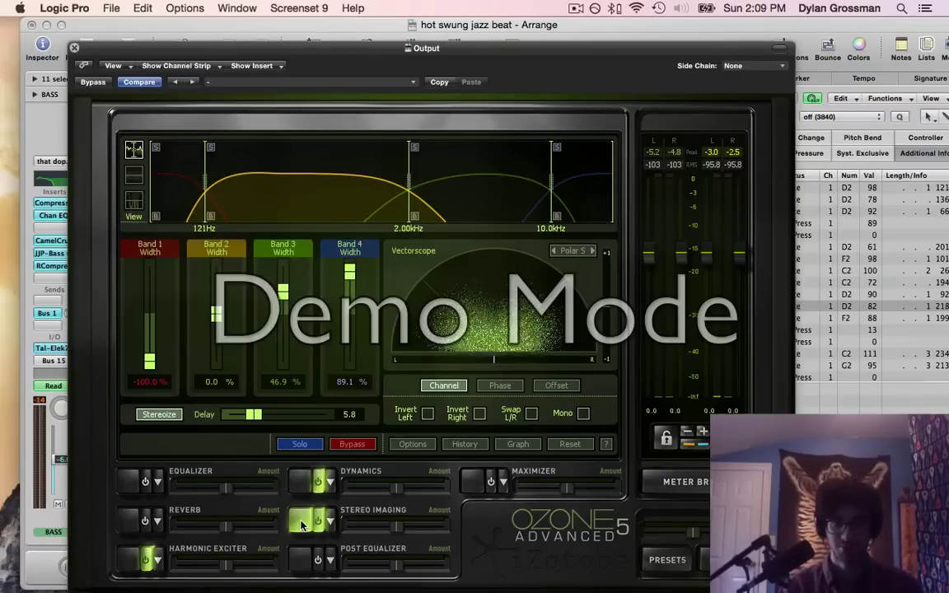
# - Bypass Ozone to compare, stop playback, un-bypass it, and show the Dynamics settings
pyautogui.click(92, 83)
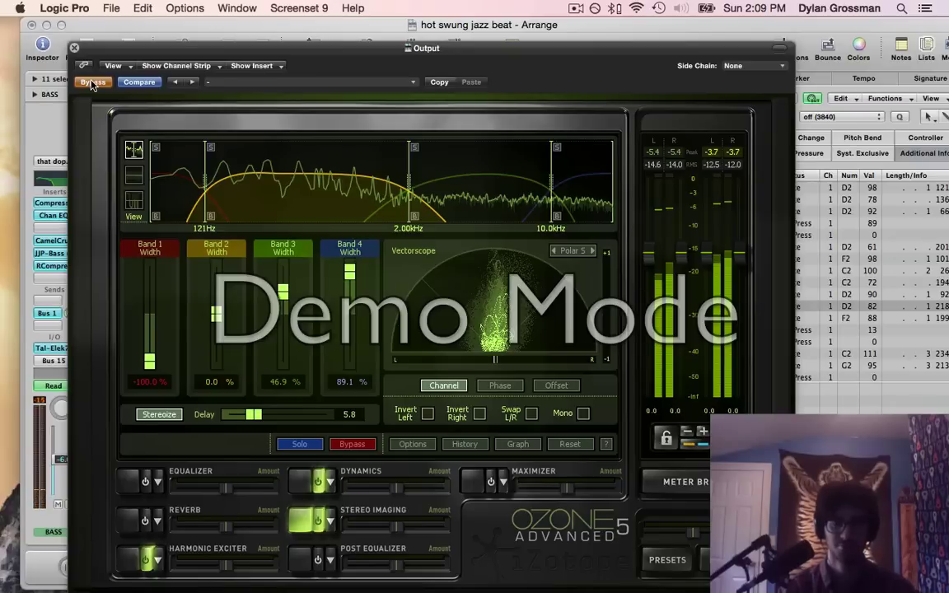
pyautogui.press('space')
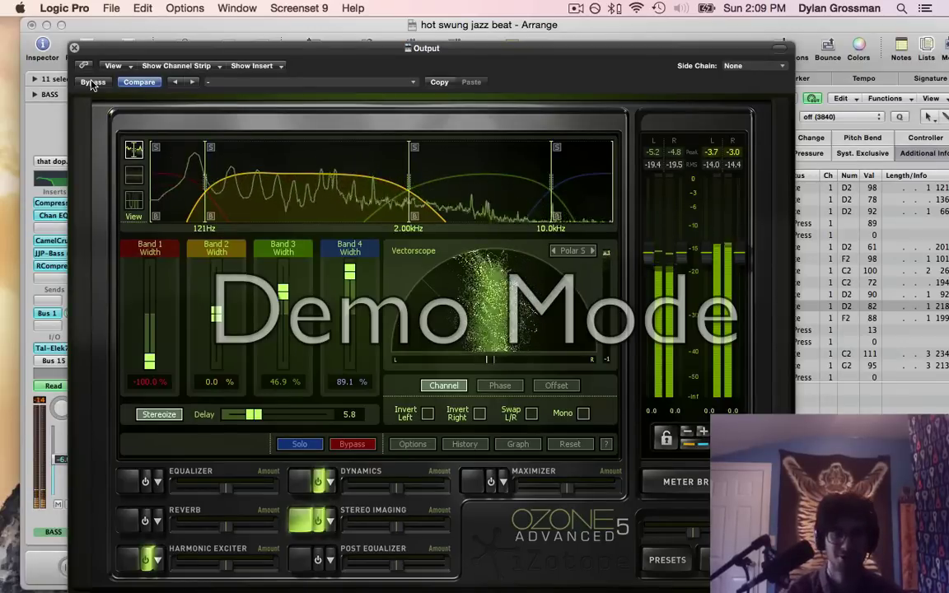
pyautogui.click(93, 85)
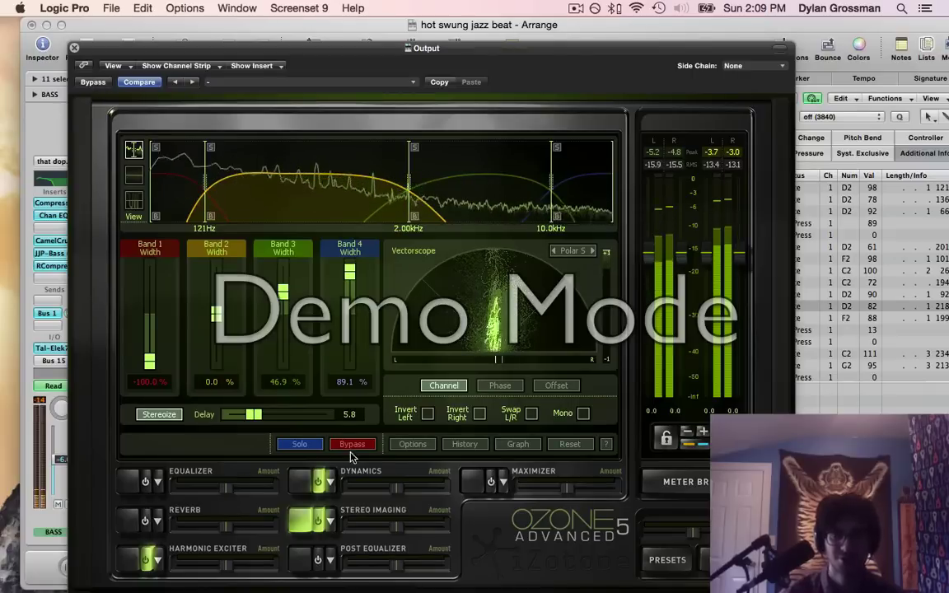
pyautogui.click(304, 481)
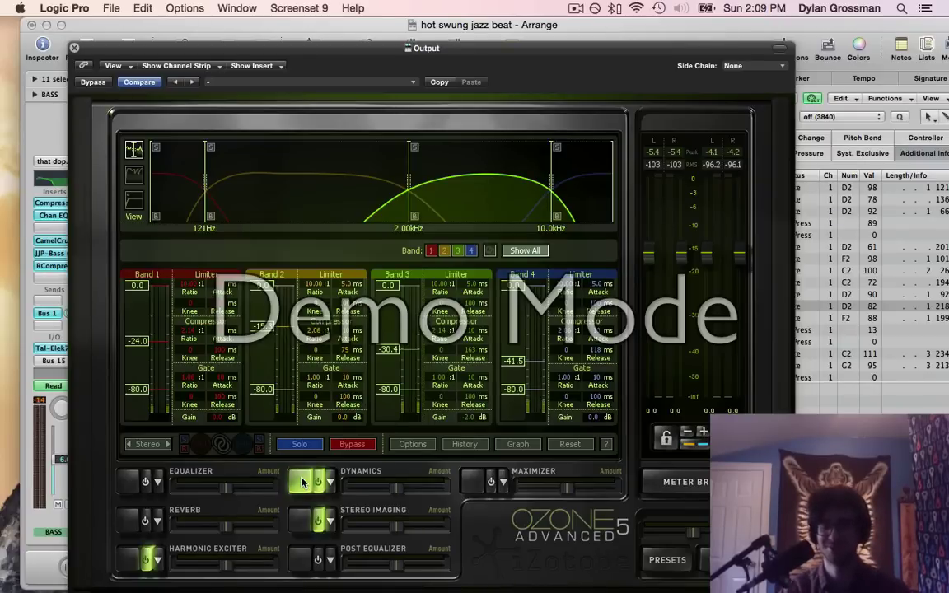
# - Play the beat and nudge band 3's gain up, then back to -2.0 dB
pyautogui.press('space')
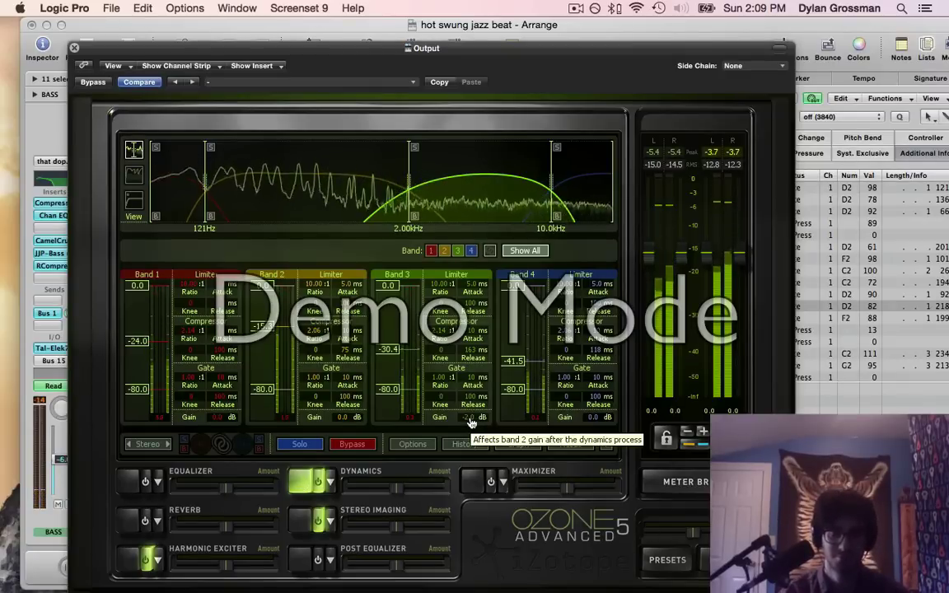
pyautogui.scroll(3, 471, 422)
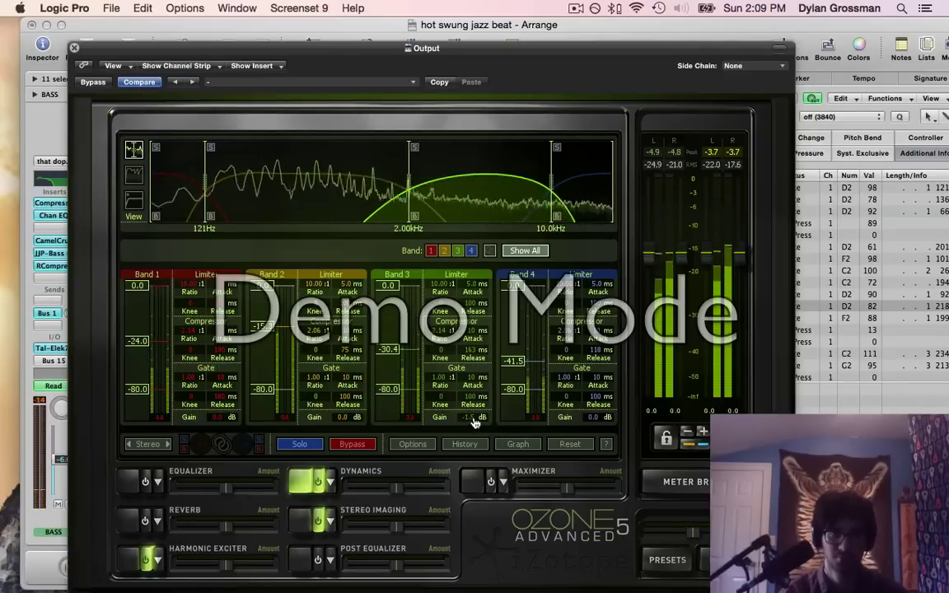
pyautogui.scroll(-4, 474, 423)
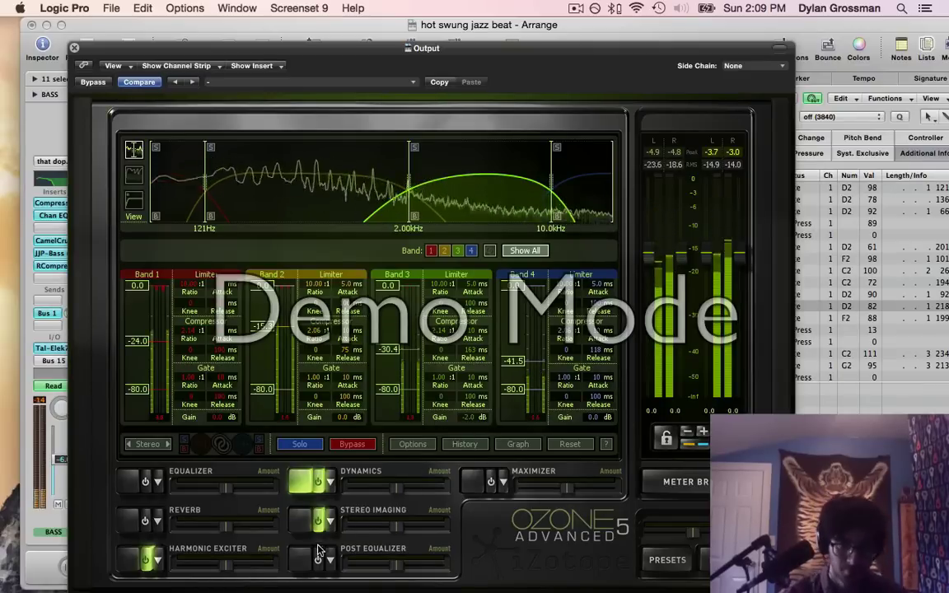
# - Turn on the Post Equalizer, switching between its curve and the Dynamics view
pyautogui.click(298, 564)
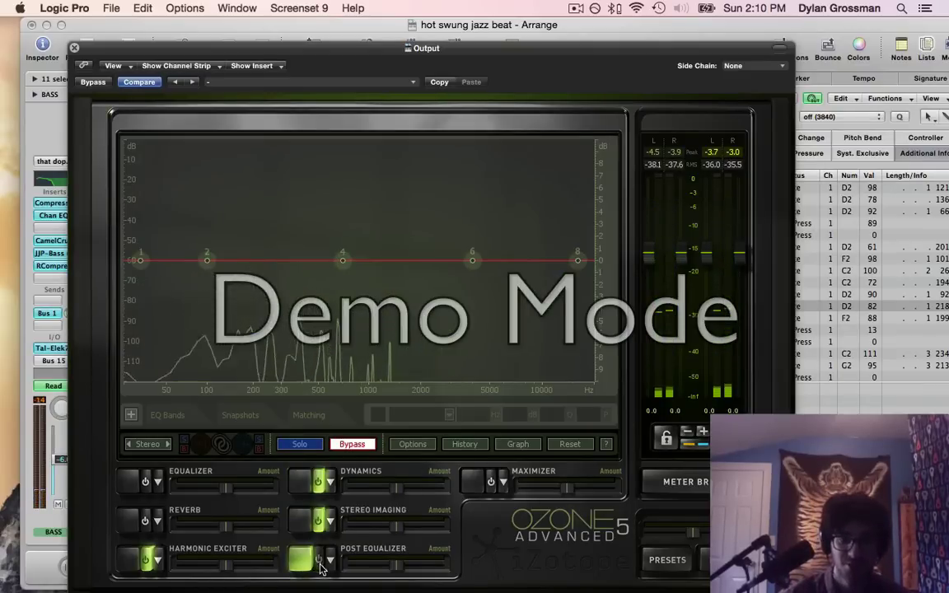
pyautogui.click(298, 482)
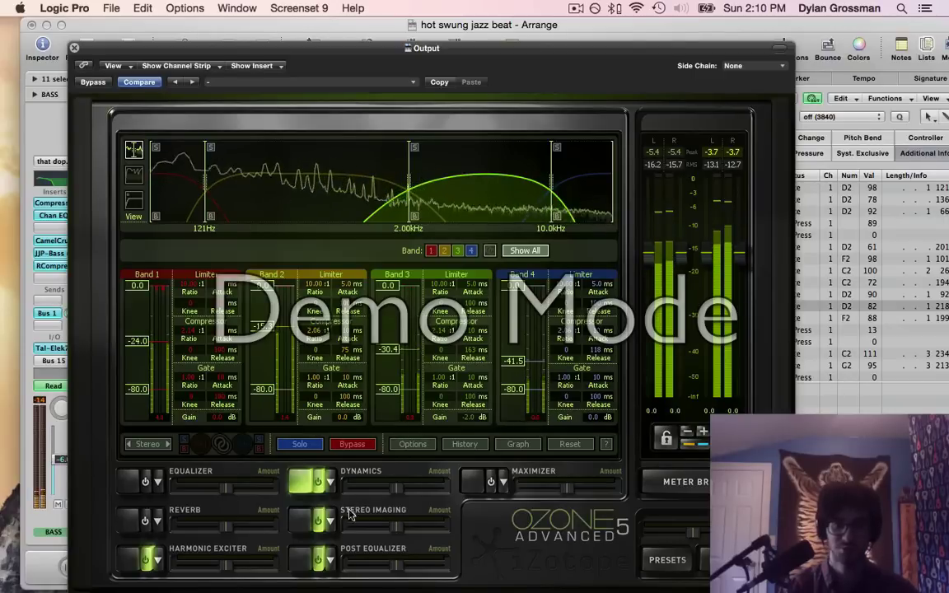
pyautogui.click(304, 558)
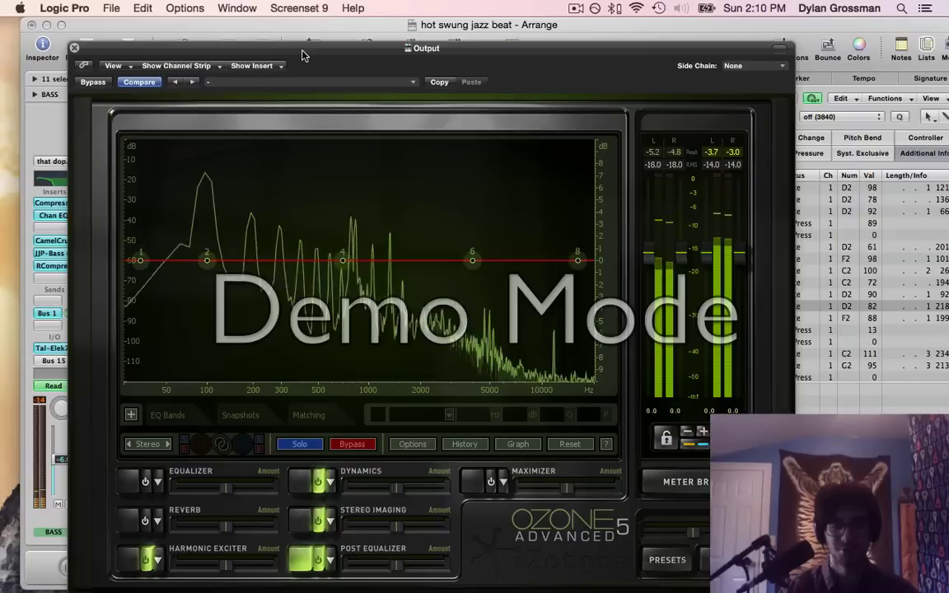
pyautogui.click(312, 482)
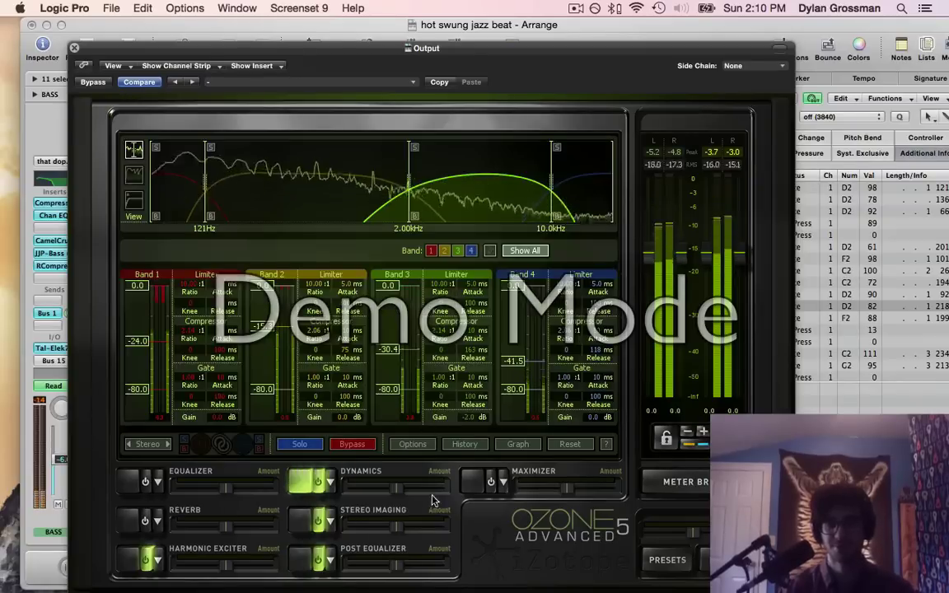
pyautogui.click(312, 558)
# - Boost the low shelf to 0.8 dB and high shelf to 1.9 dB, with bells near 3.8 kHz and 300 Hz
pyautogui.moveTo(140, 261); pyautogui.dragTo(142, 251)
pyautogui.moveTo(555, 415); pyautogui.dragTo(700, 408)
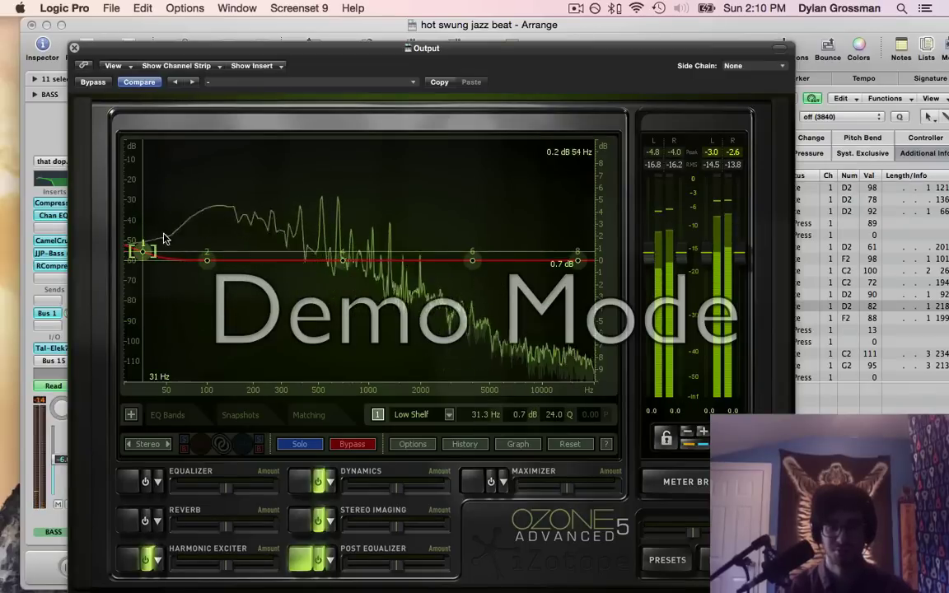
pyautogui.moveTo(144, 252); pyautogui.dragTo(145, 250)
pyautogui.moveTo(578, 260); pyautogui.dragTo(575, 237)
pyautogui.moveTo(556, 414); pyautogui.dragTo(777, 409)
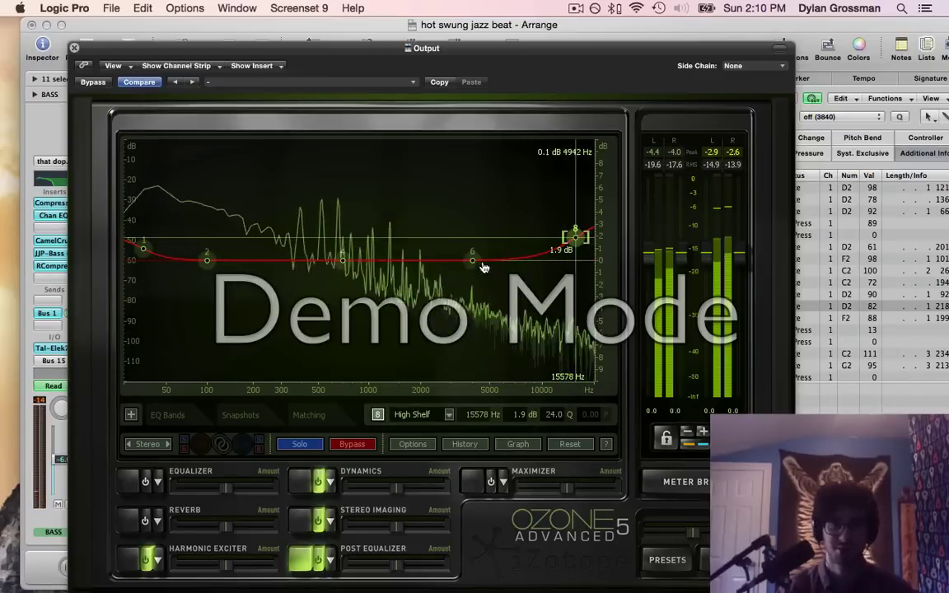
pyautogui.moveTo(473, 260); pyautogui.dragTo(469, 247)
pyautogui.moveTo(342, 260); pyautogui.dragTo(280, 252)
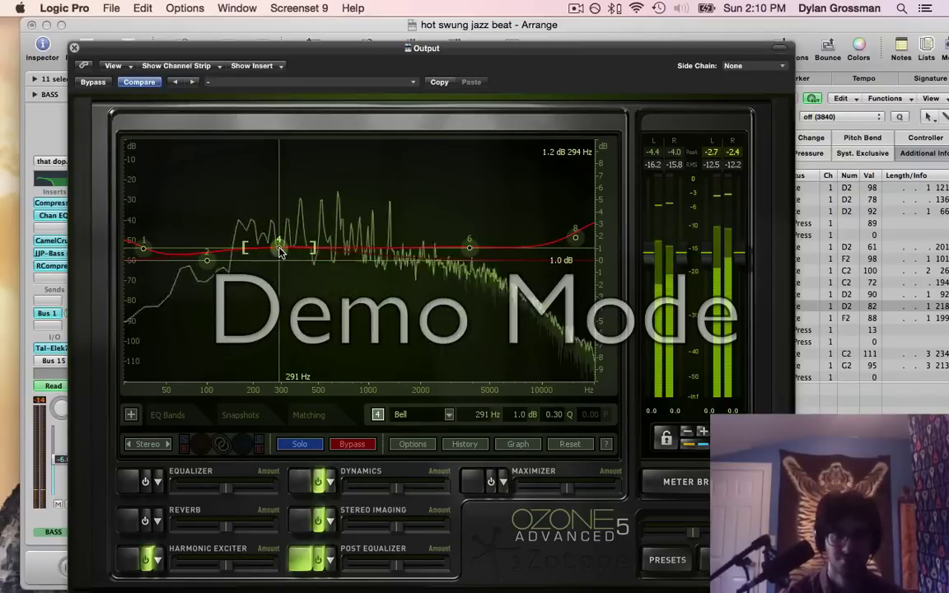
# - Set both shelves to 1.5 dB near 33 Hz and 15.4 kHz, then inspect the 3827 Hz and 291 Hz bells
pyautogui.click(143, 247)
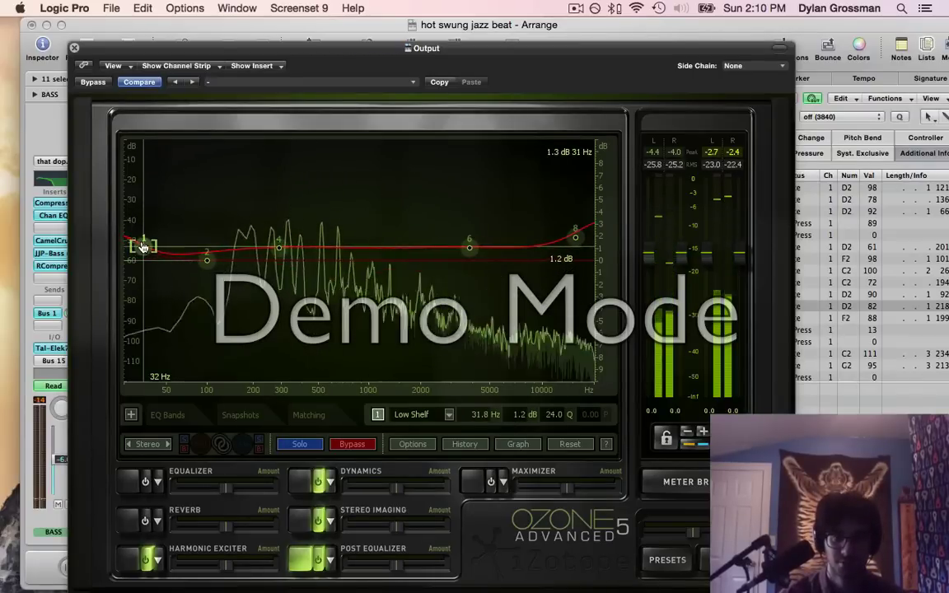
pyautogui.moveTo(143, 247); pyautogui.dragTo(144, 242)
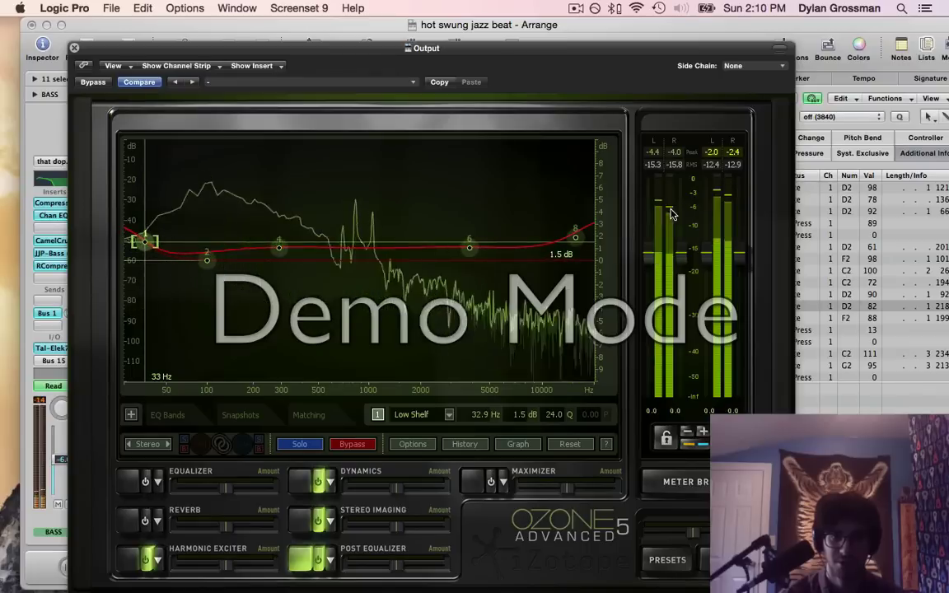
pyautogui.click(575, 237)
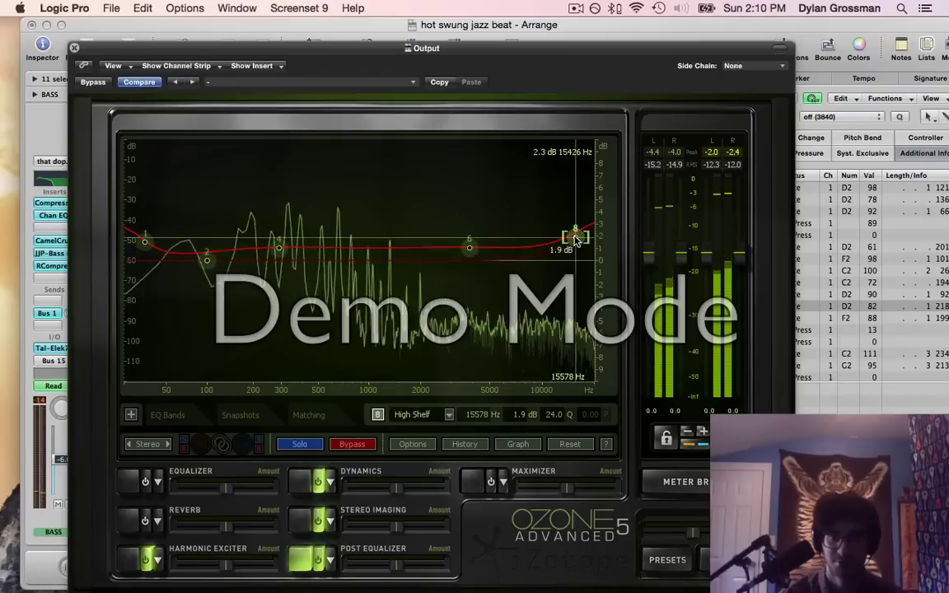
pyautogui.moveTo(575, 237); pyautogui.dragTo(575, 245)
pyautogui.click(471, 247)
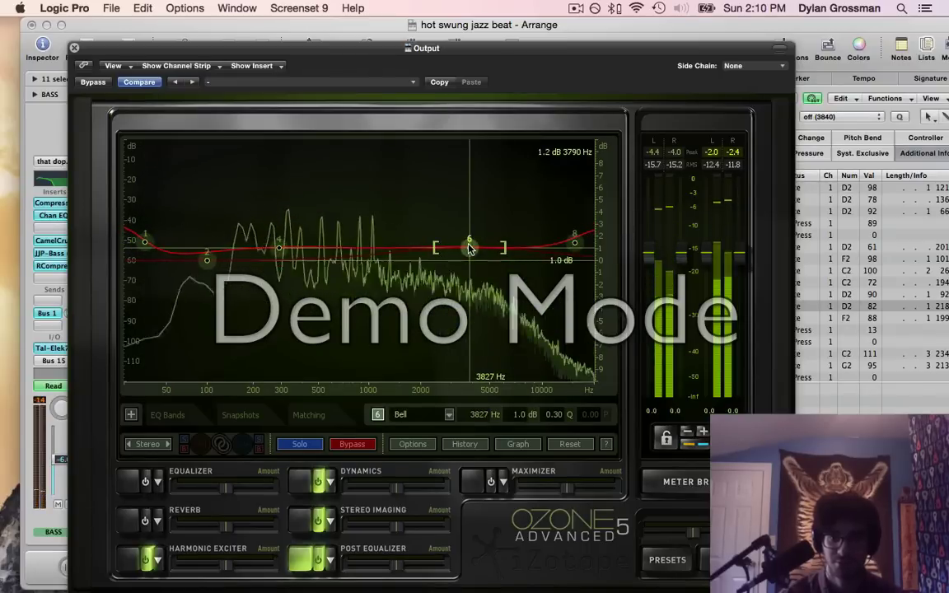
pyautogui.click(281, 247)
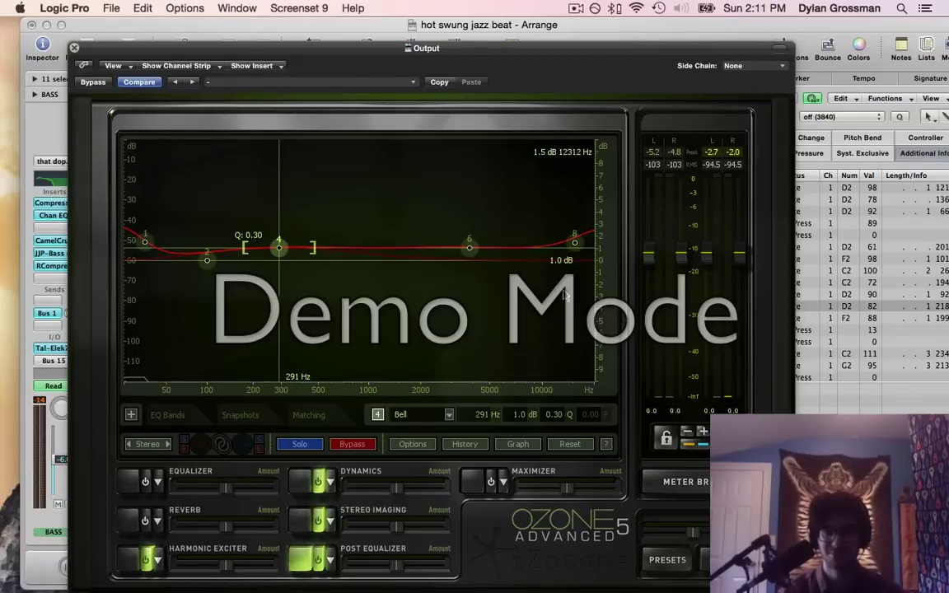
# - Boost the shelves to 3.6 and 3.7 dB and the bells to 1.9 and 2.3 dB, then play
pyautogui.moveTo(571, 247); pyautogui.dragTo(575, 216)
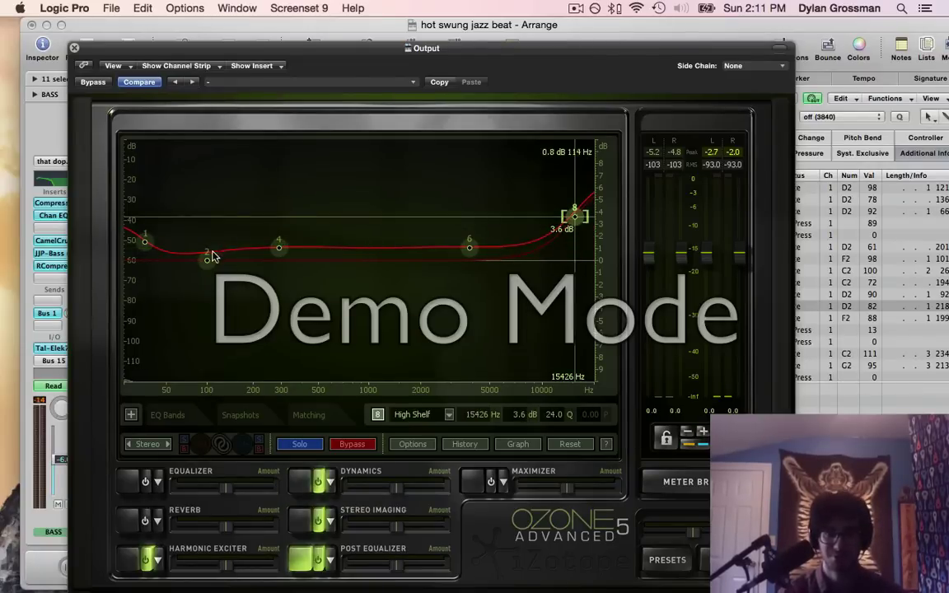
pyautogui.moveTo(147, 247); pyautogui.dragTo(147, 217)
pyautogui.moveTo(283, 252); pyautogui.dragTo(281, 242)
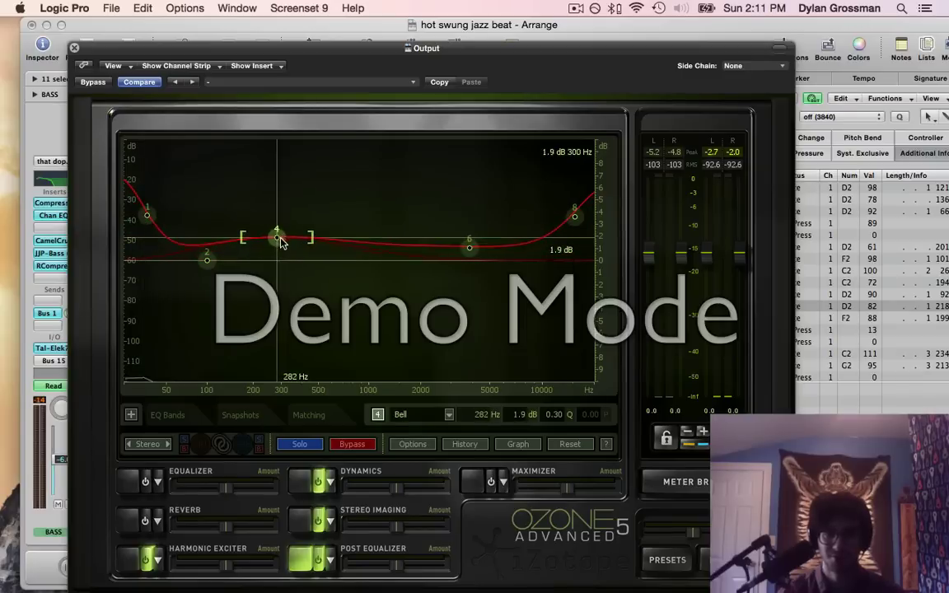
pyautogui.moveTo(466, 243); pyautogui.dragTo(466, 230)
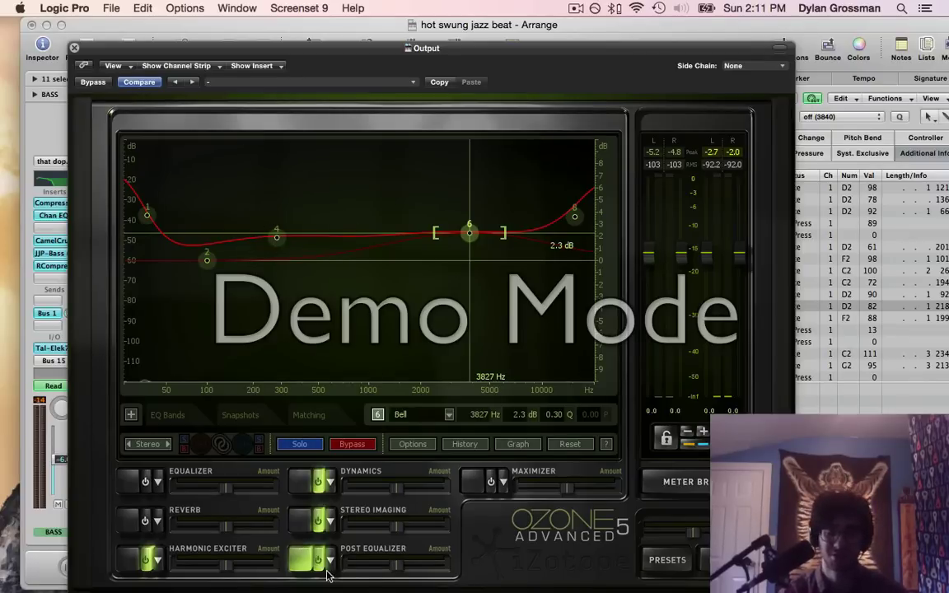
pyautogui.press('space')
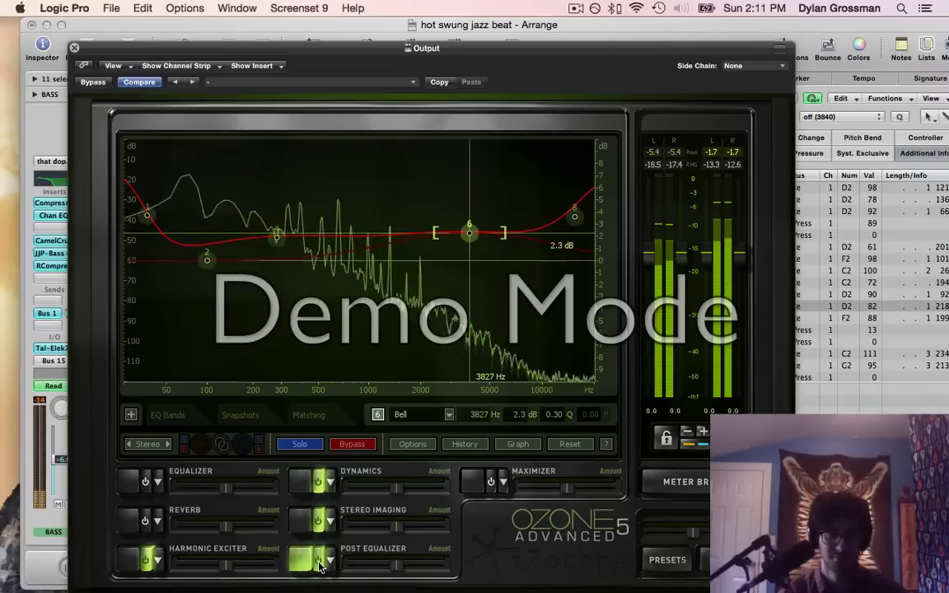
# - Lower the high shelf to 1.5 dB and low shelf to 1.6 dB, then enable the Maximizer
pyautogui.click(574, 214)
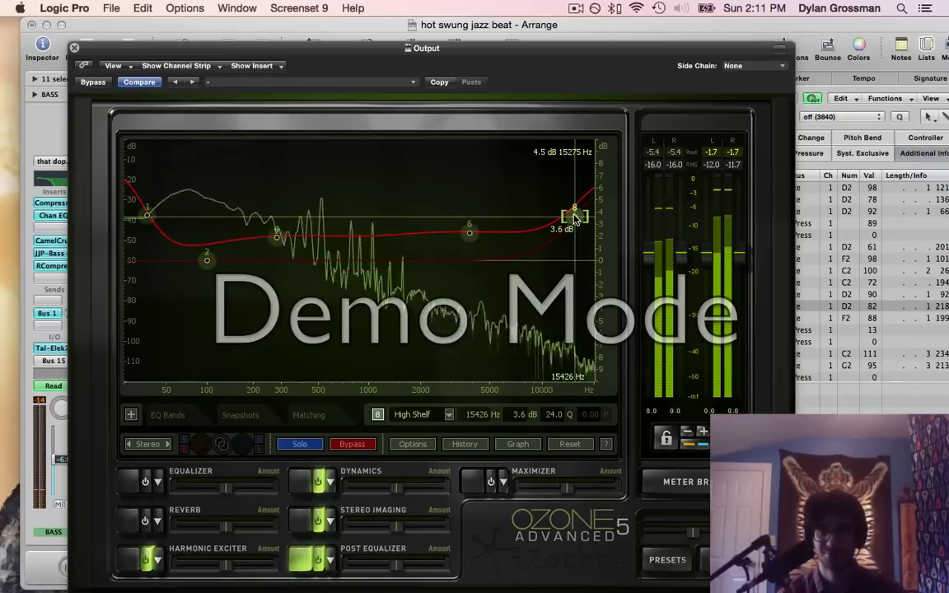
pyautogui.moveTo(574, 216); pyautogui.dragTo(575, 243)
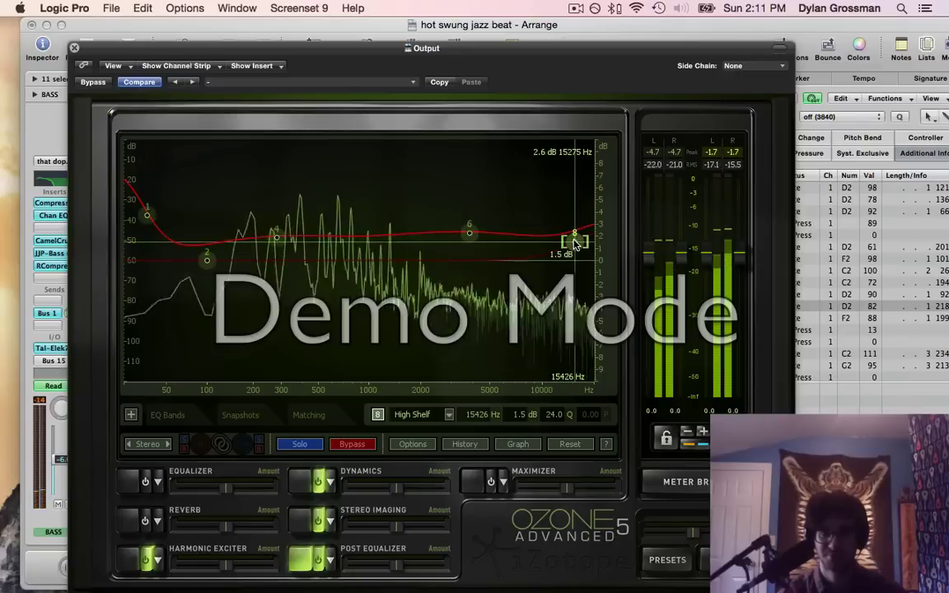
pyautogui.click(178, 218)
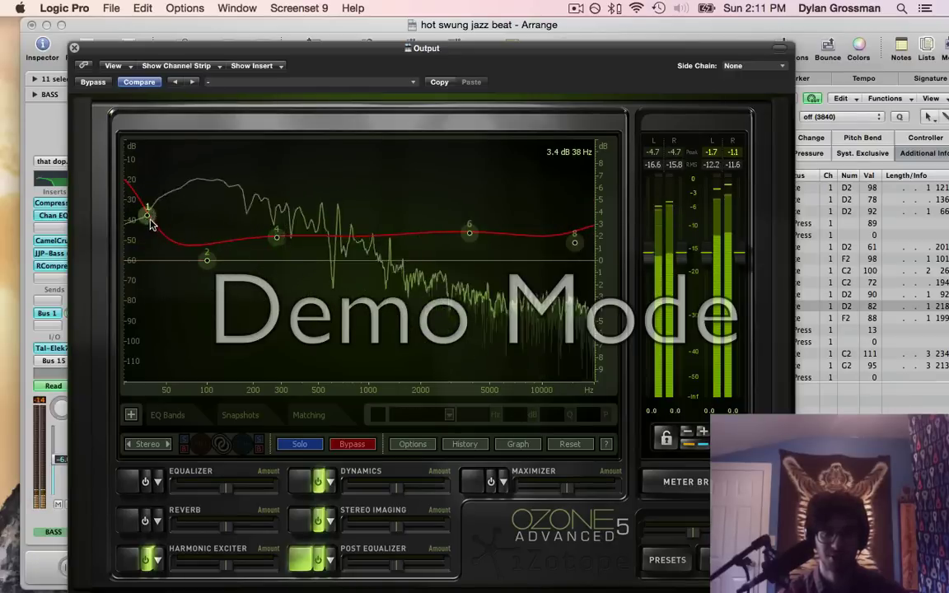
pyautogui.moveTo(151, 222); pyautogui.dragTo(149, 248)
pyautogui.click(466, 235)
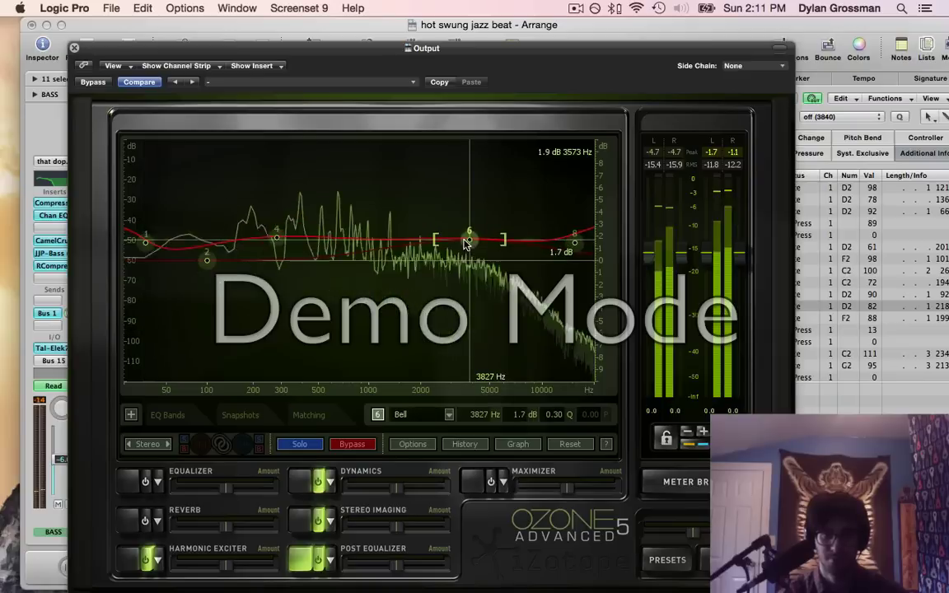
pyautogui.click(275, 239)
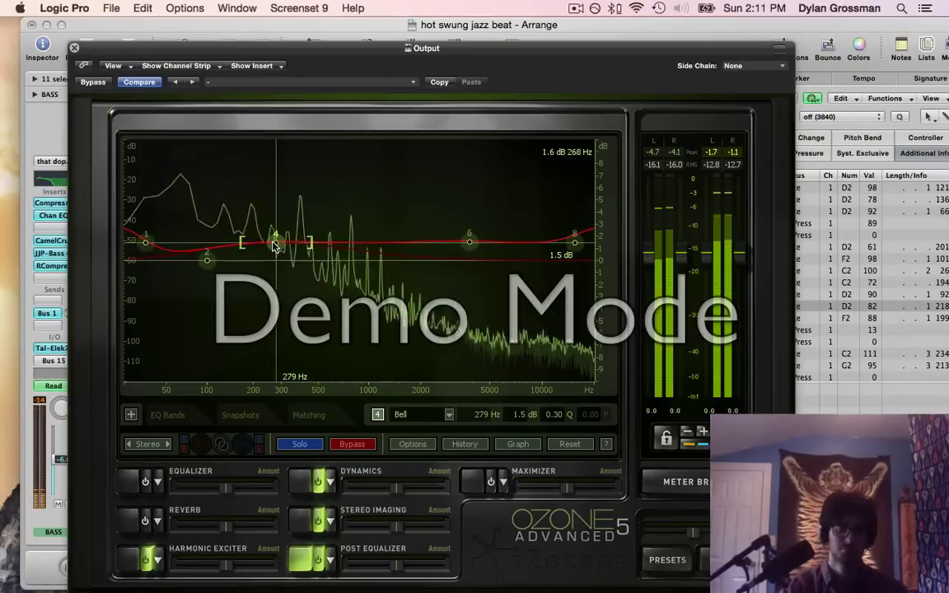
pyautogui.click(471, 484)
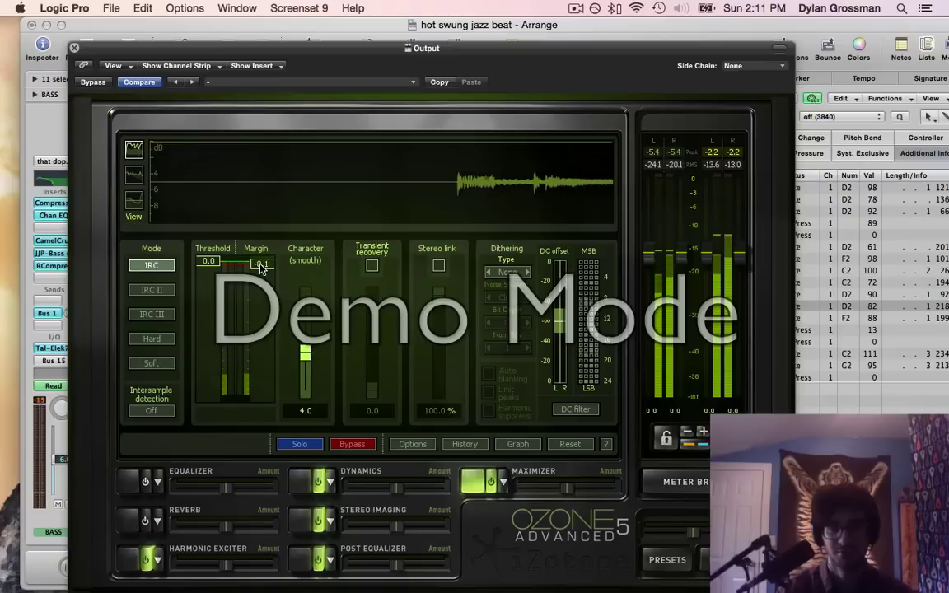
# - Trial the Maximizer threshold at about -6.5 dB, then return it to 0.0 dB
pyautogui.moveTo(209, 275); pyautogui.dragTo(210, 337)
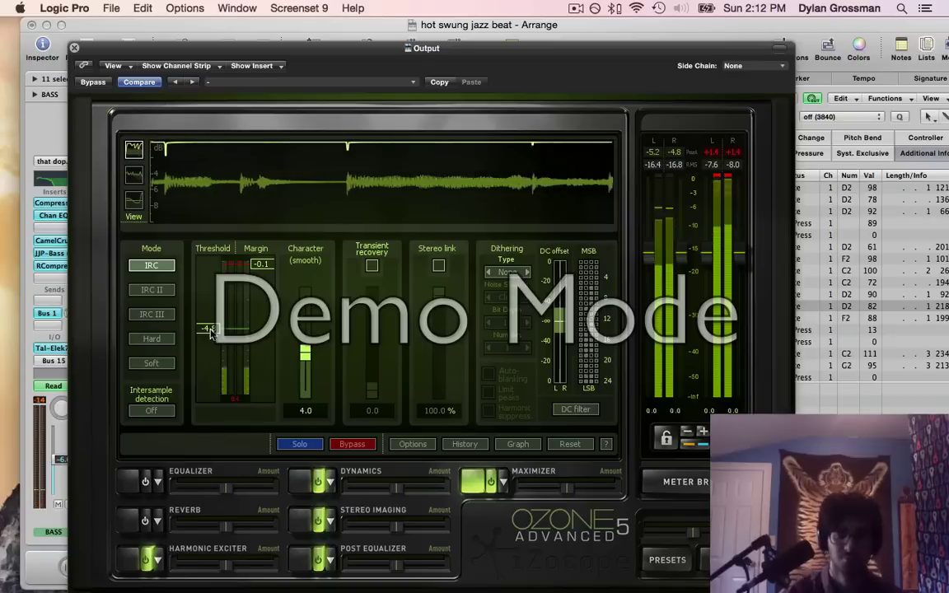
pyautogui.moveTo(211, 333); pyautogui.dragTo(211, 260)
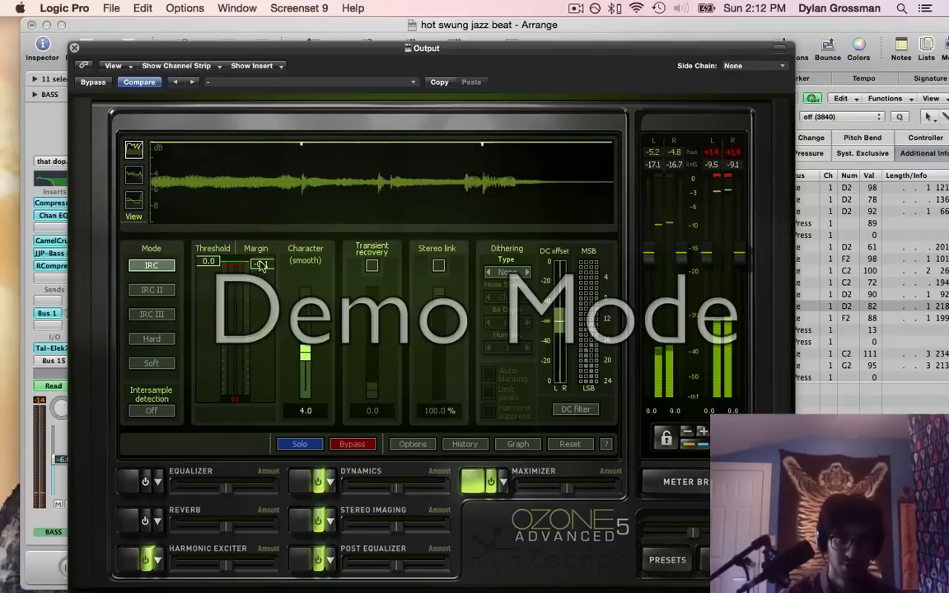
# - Move Ozone aside, fit all tracks, play the Output track, and A/B Ozone's Bypass
pyautogui.moveTo(494, 48); pyautogui.dragTo(902, 36)
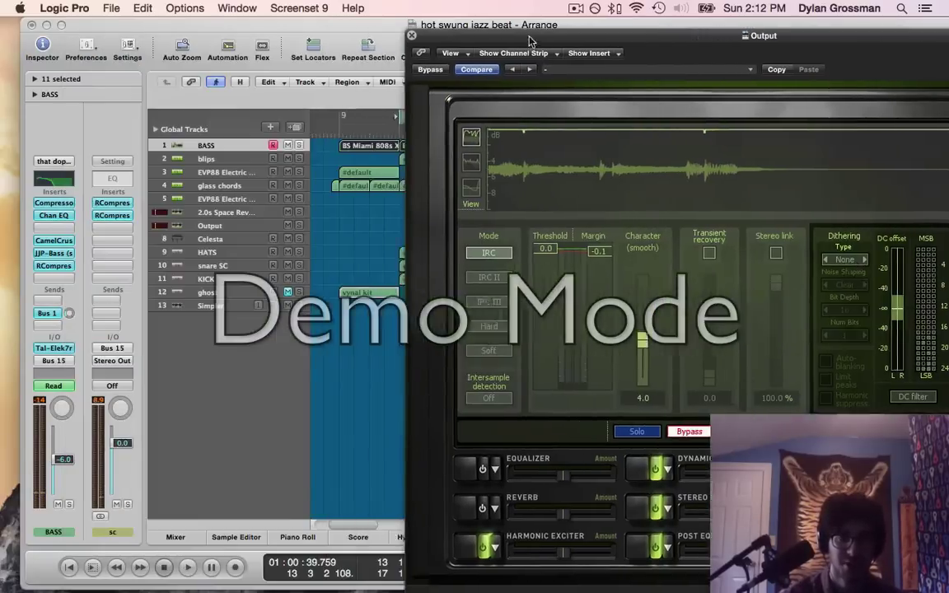
pyautogui.press('super+Up')
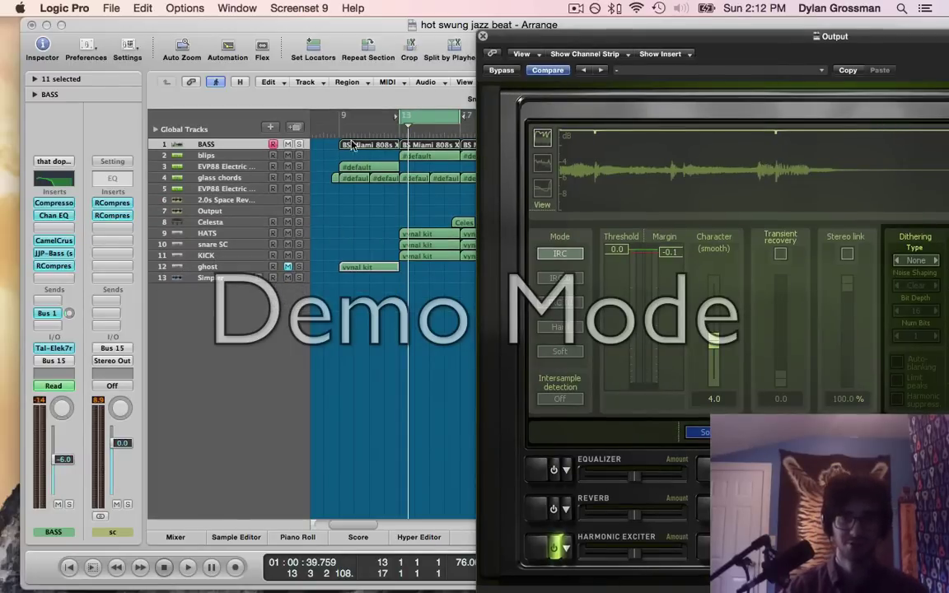
pyautogui.click(399, 134)
pyautogui.click(211, 221)
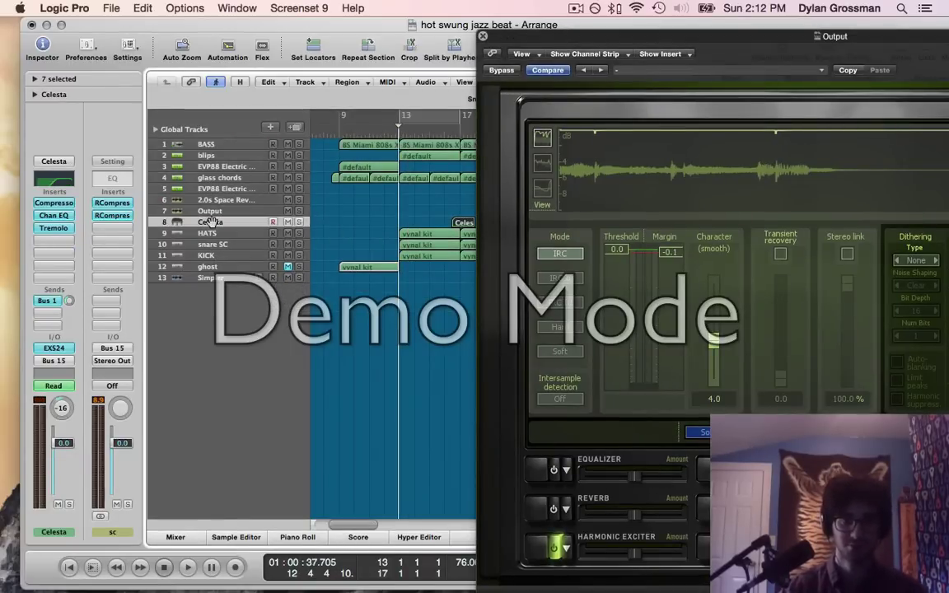
pyautogui.click(212, 212)
pyautogui.press('space')
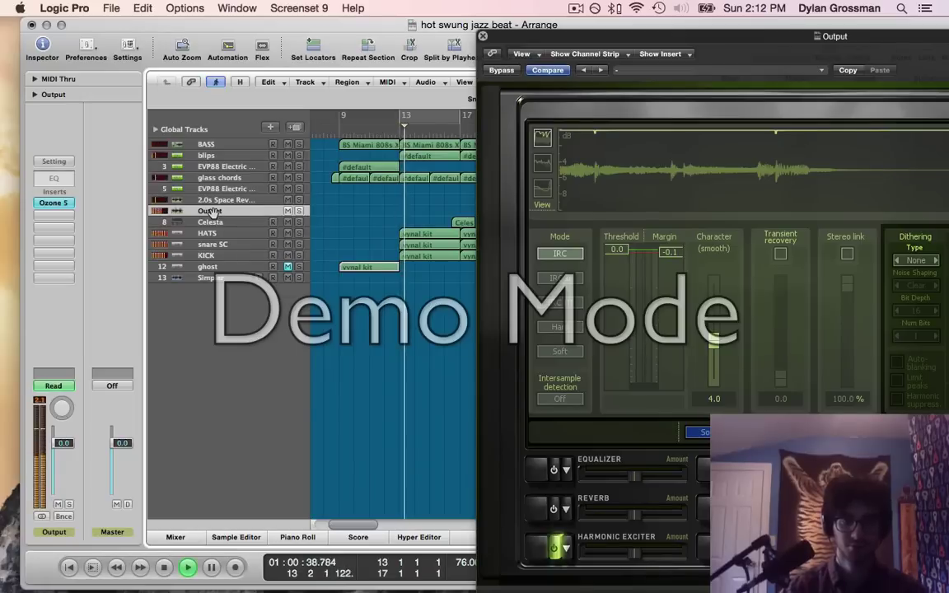
pyautogui.click(502, 71)
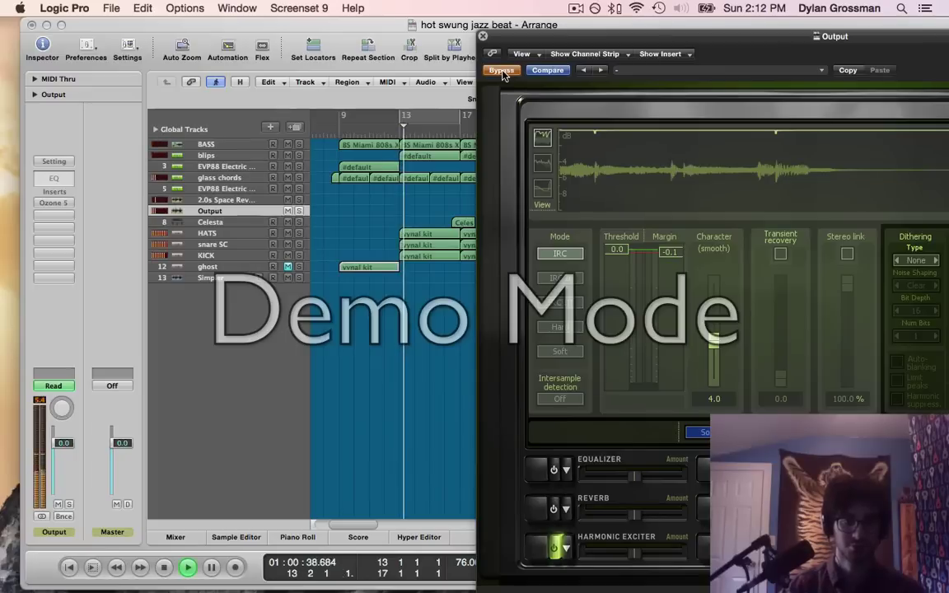
pyautogui.click(502, 71)
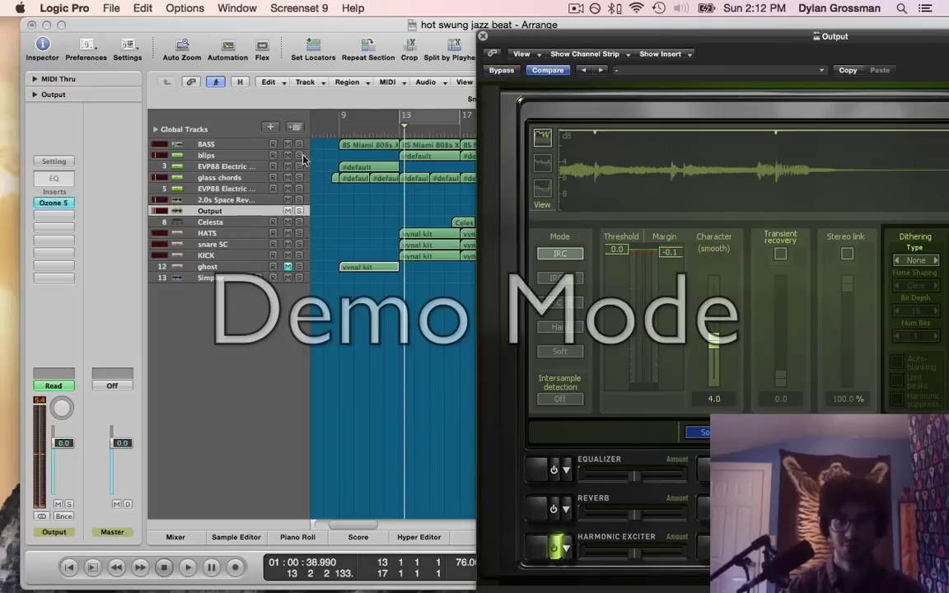
# - Set the Output channel's automation mode to Off and replay the beat from bar 13
pyautogui.click(58, 218)
pyautogui.moveTo(71, 383)
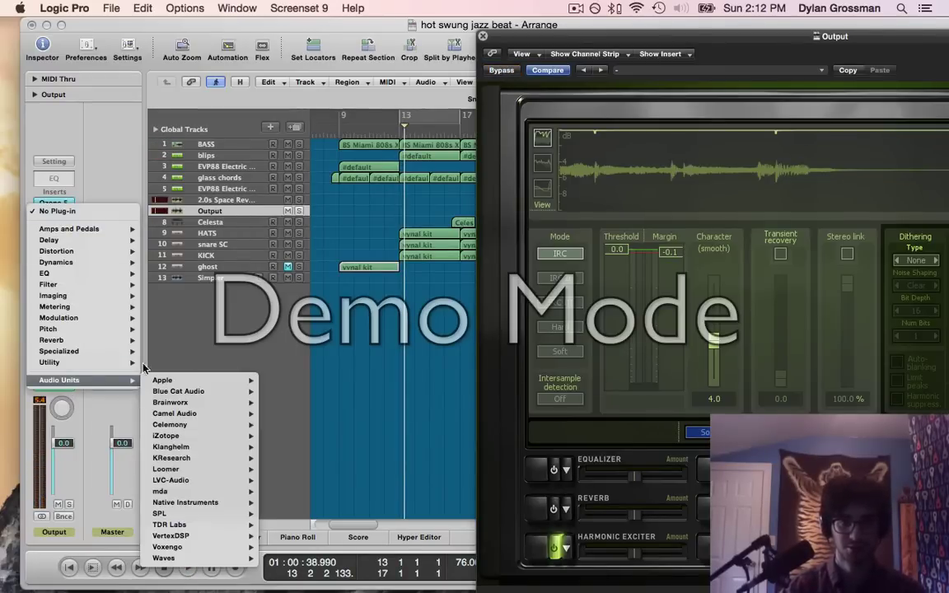
pyautogui.click(144, 368)
pyautogui.click(58, 386)
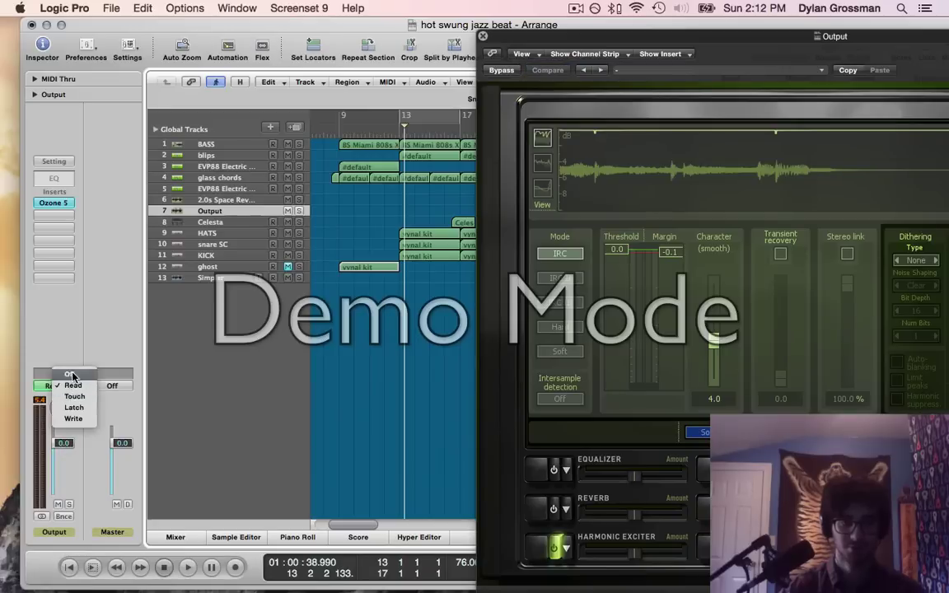
pyautogui.click(68, 340)
pyautogui.press('space')
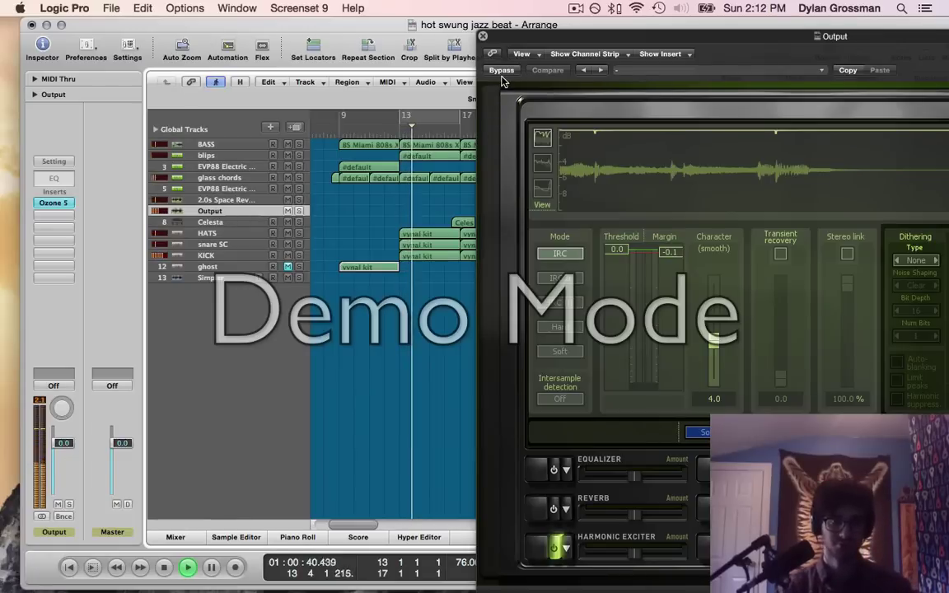
pyautogui.press('space')
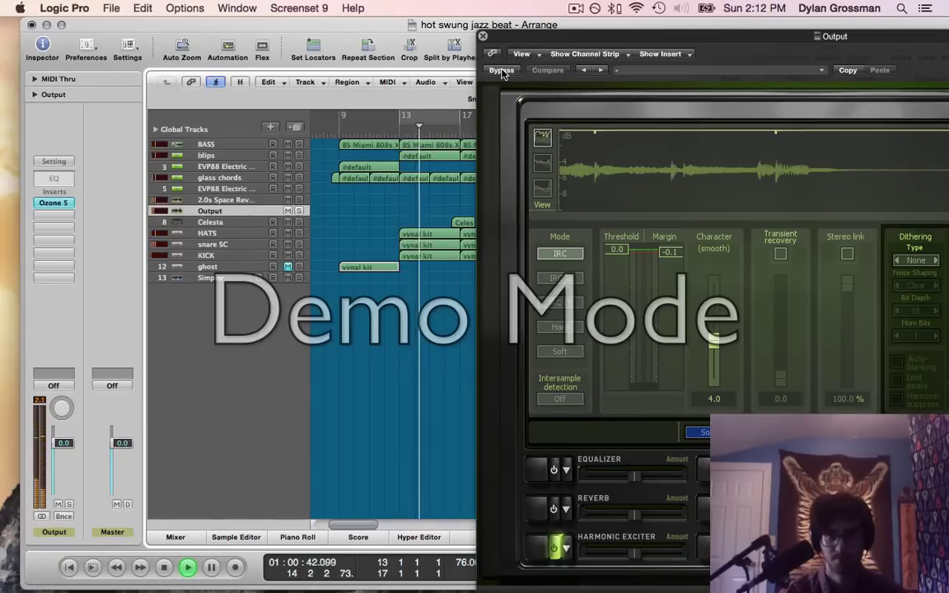
pyautogui.click(502, 71)
pyautogui.press('space')
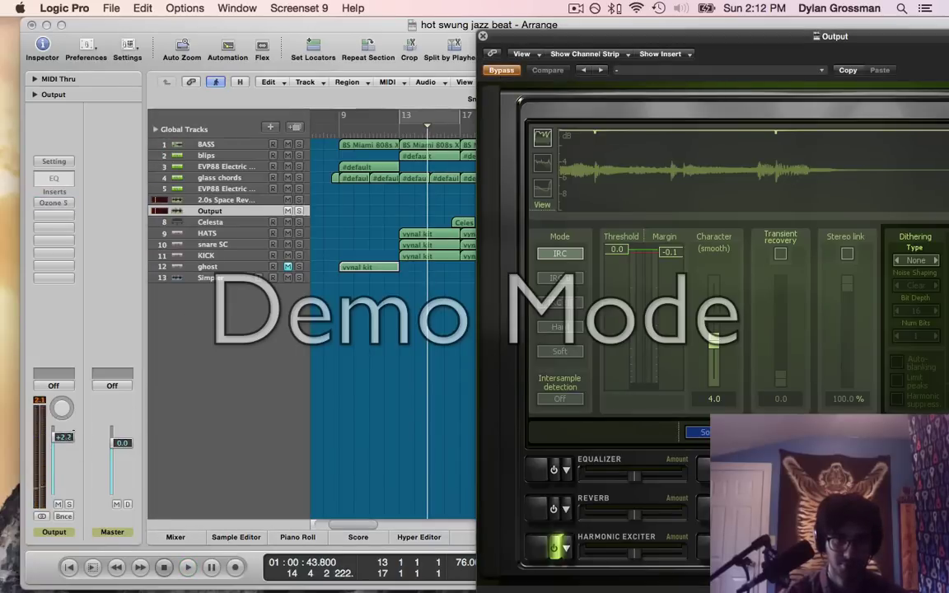
pyautogui.moveTo(72, 432); pyautogui.dragTo(75, 429)
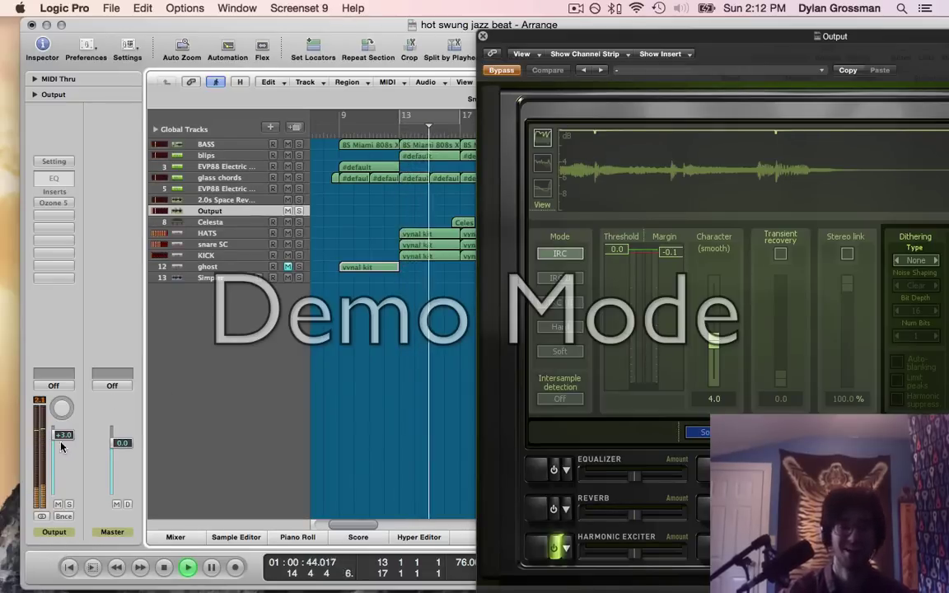
pyautogui.press('space')
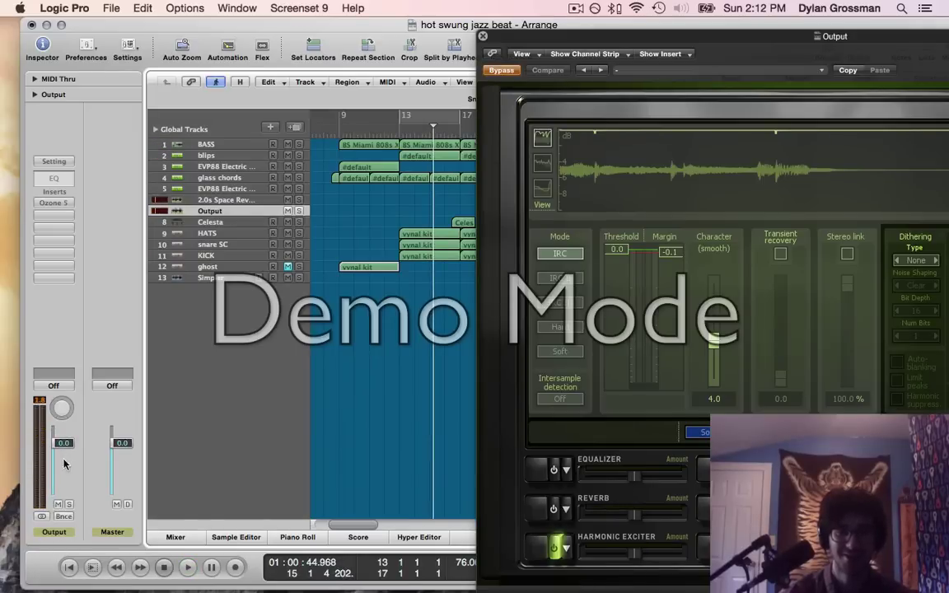
pyautogui.click(500, 71)
pyautogui.press('space')
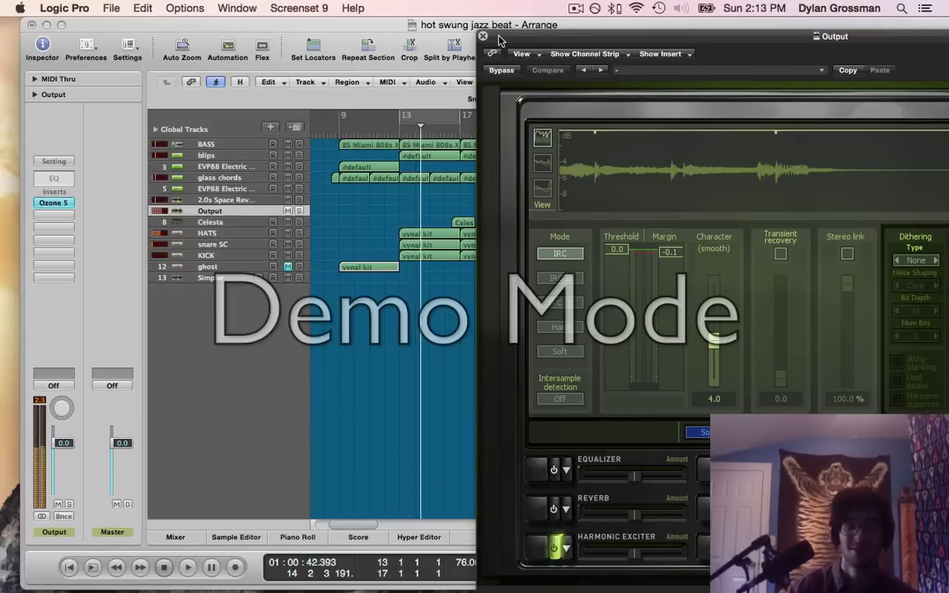
# - Slide the Ozone 5 window back to the left and close it
pyautogui.moveTo(503, 36); pyautogui.dragTo(239, 8)
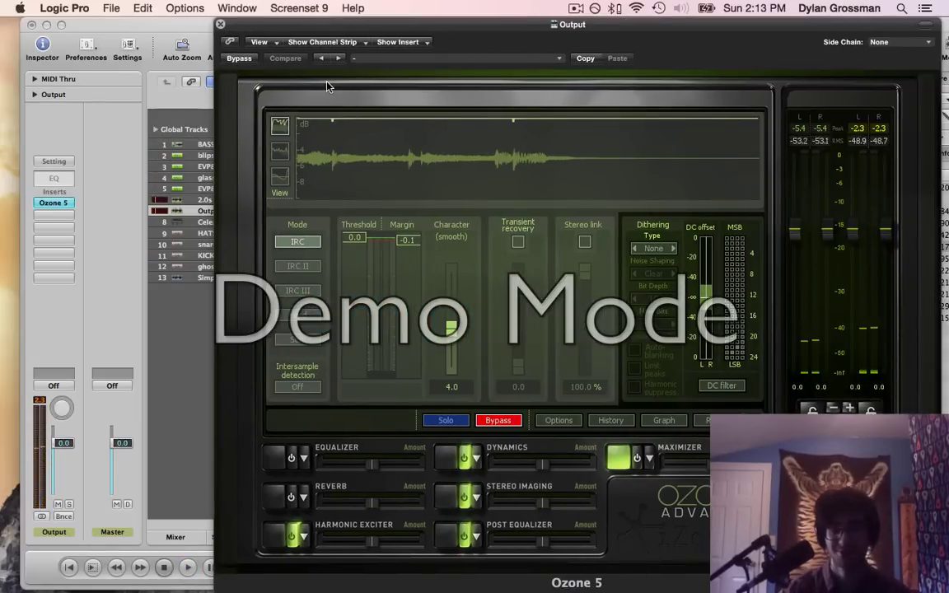
pyautogui.click(219, 25)
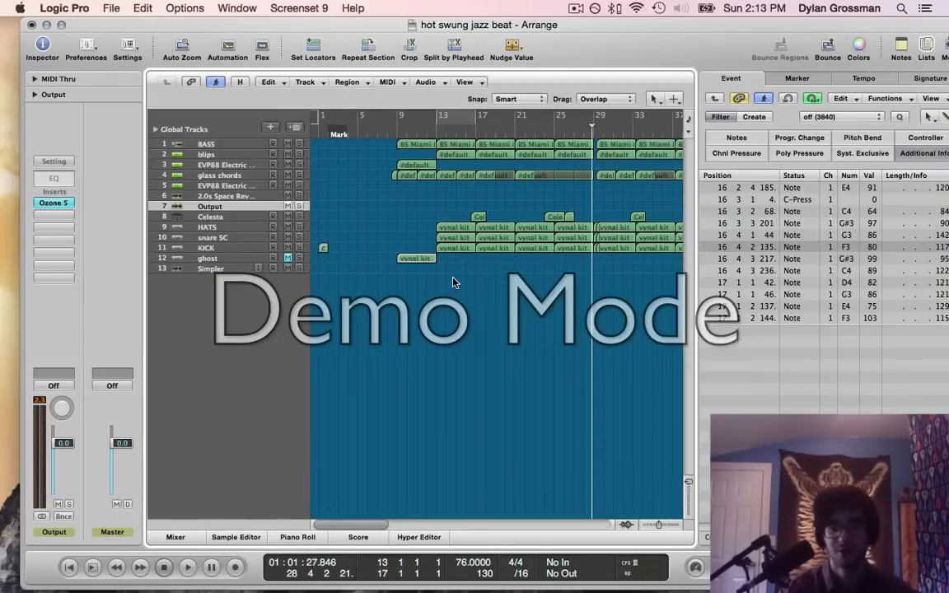